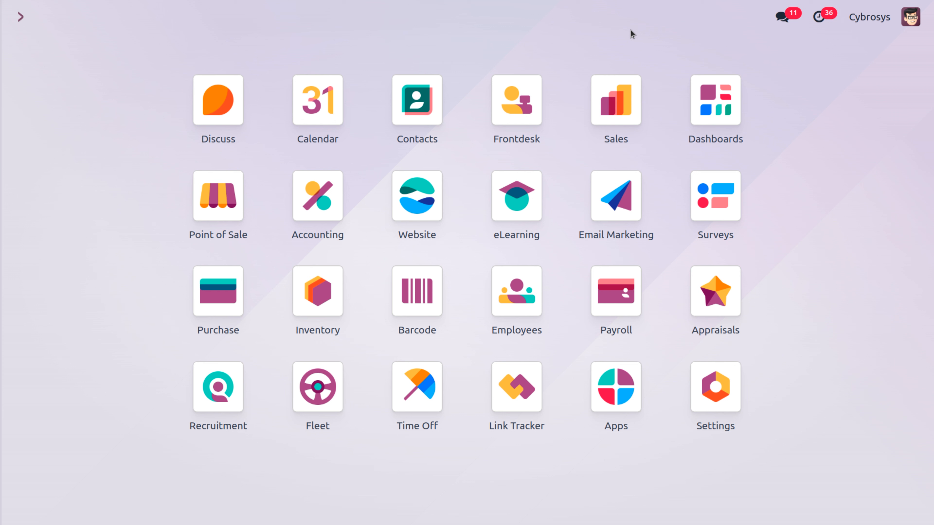
Open eLearning and view all courses as a list, checking the available filter and grouping options
text(e)
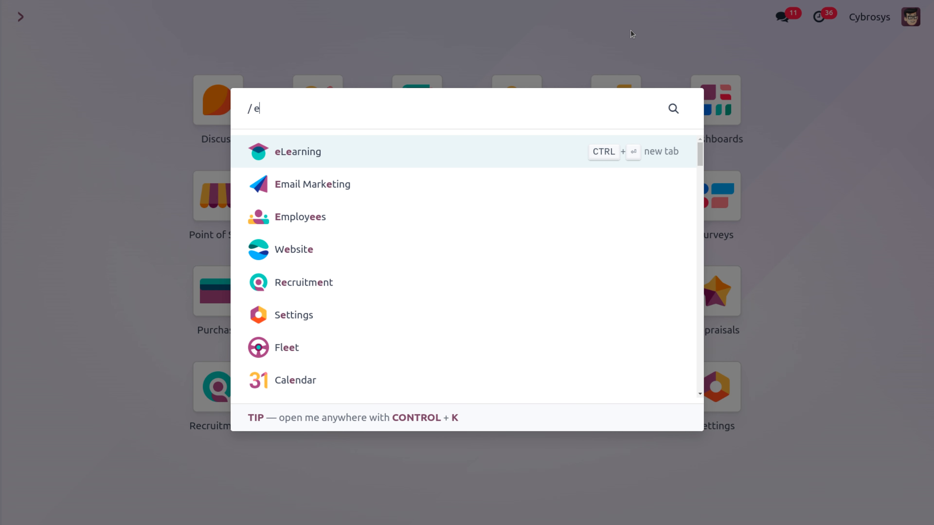
key(Return)
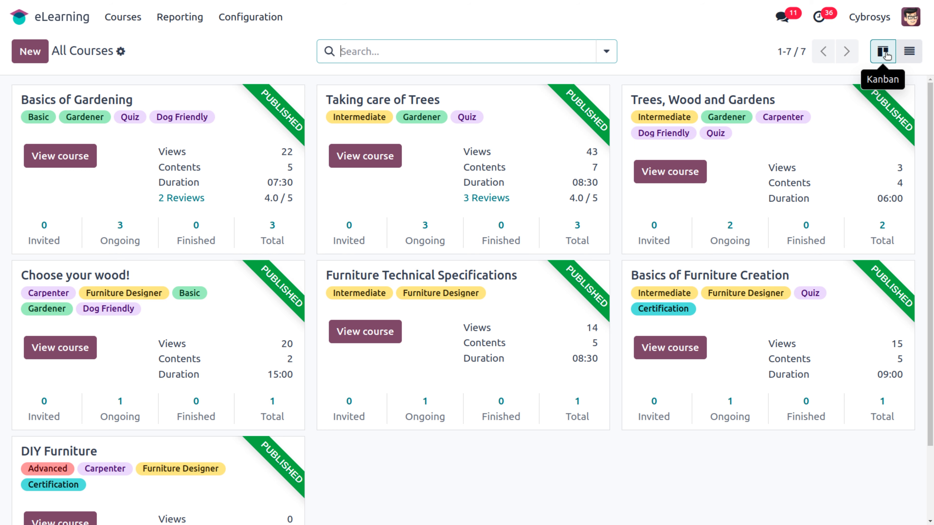
click(910, 53)
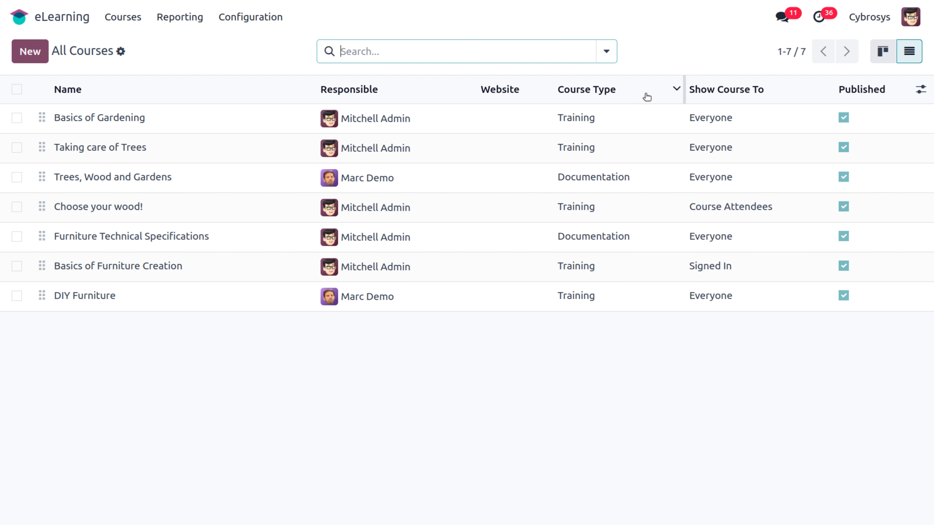
click(607, 51)
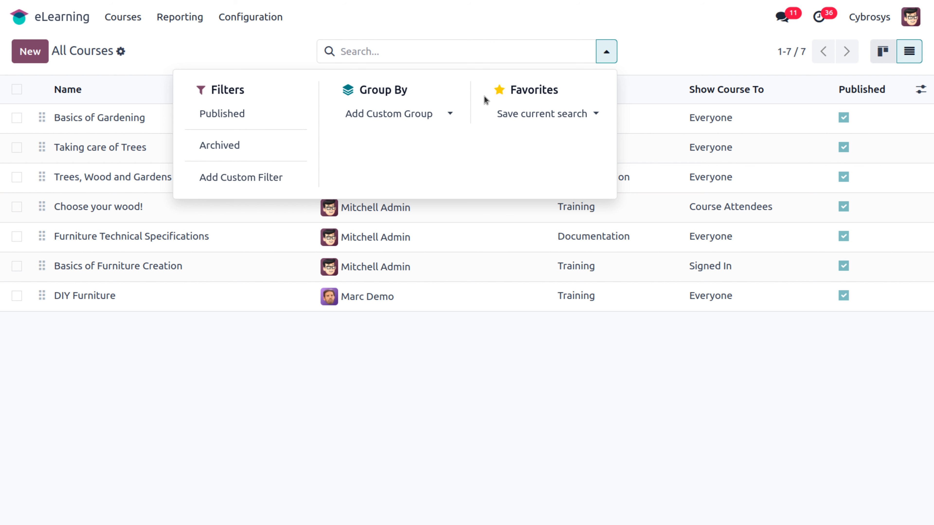
click(675, 61)
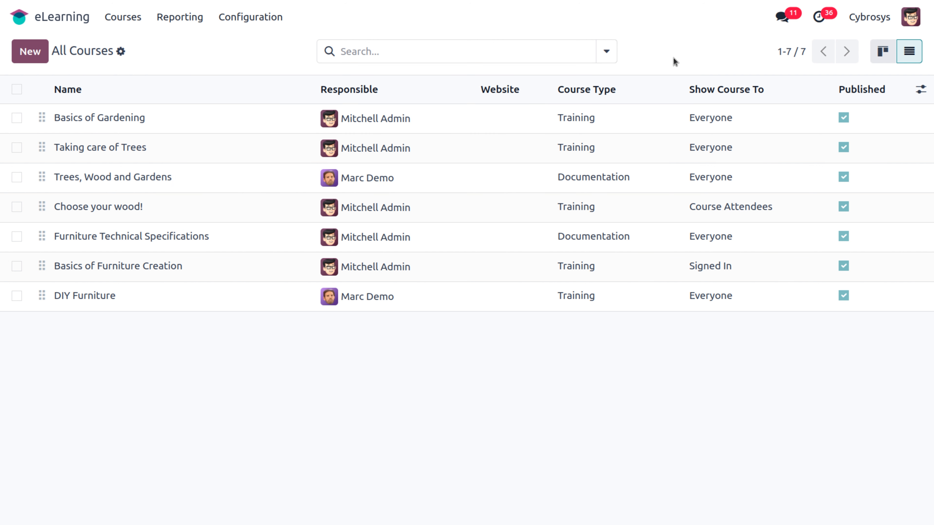
Enable Paid Courses and Forum in the eLearning settings and save the configuration
click(264, 20)
click(267, 40)
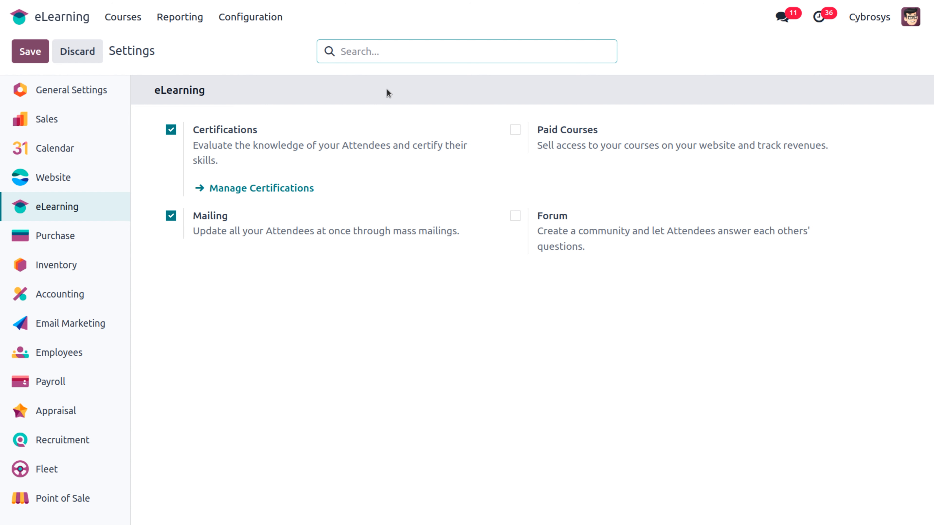
click(515, 130)
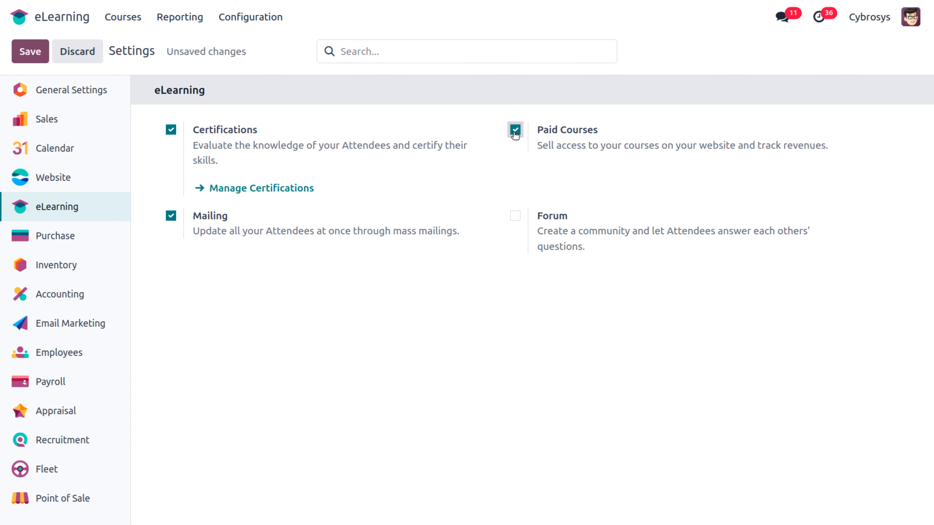
click(515, 216)
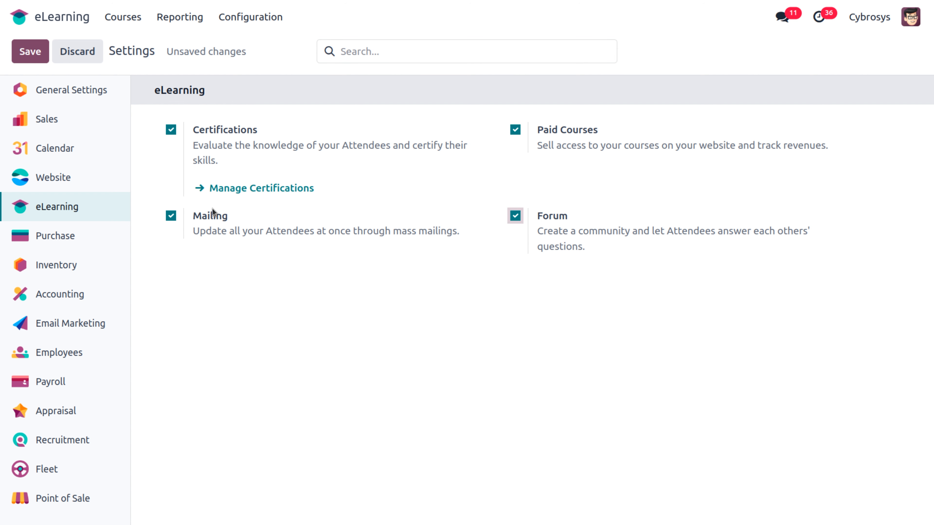
click(30, 58)
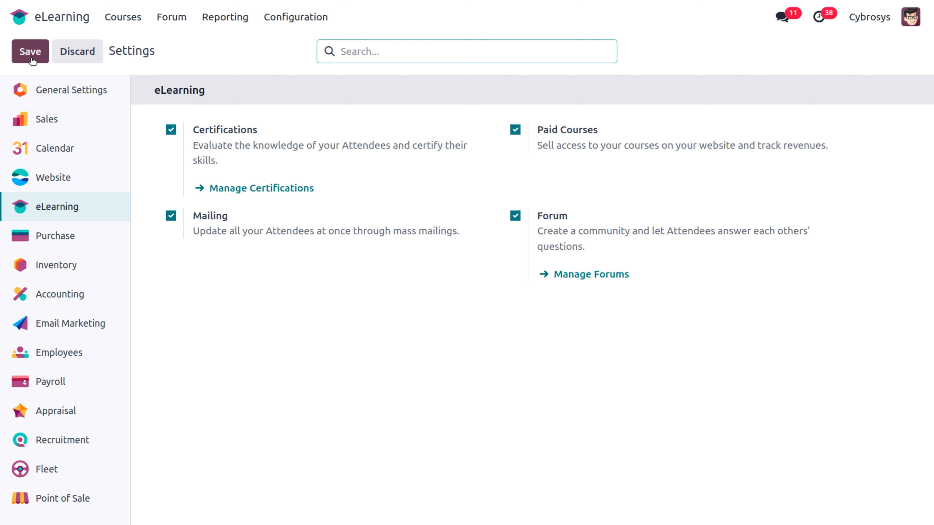
Create a new course from the overview of all courses and title it "Computer Science for kids"
click(108, 21)
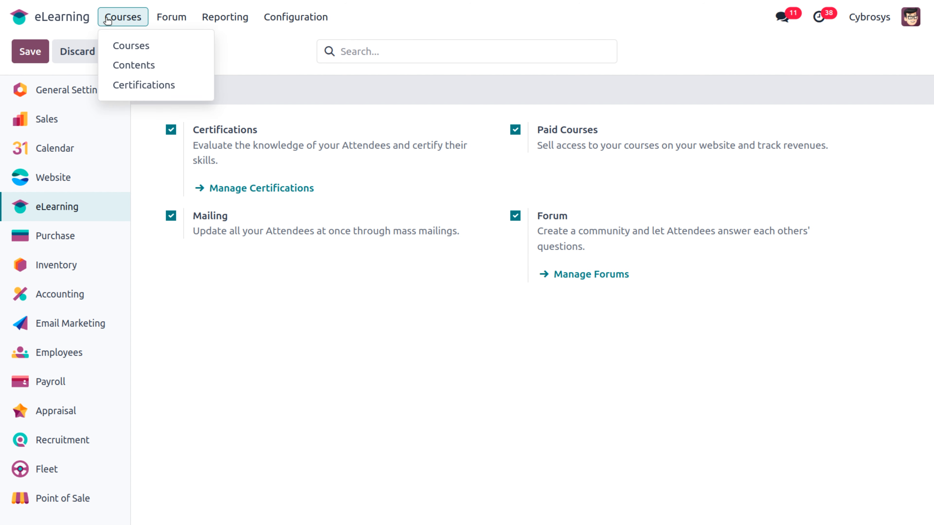
click(123, 43)
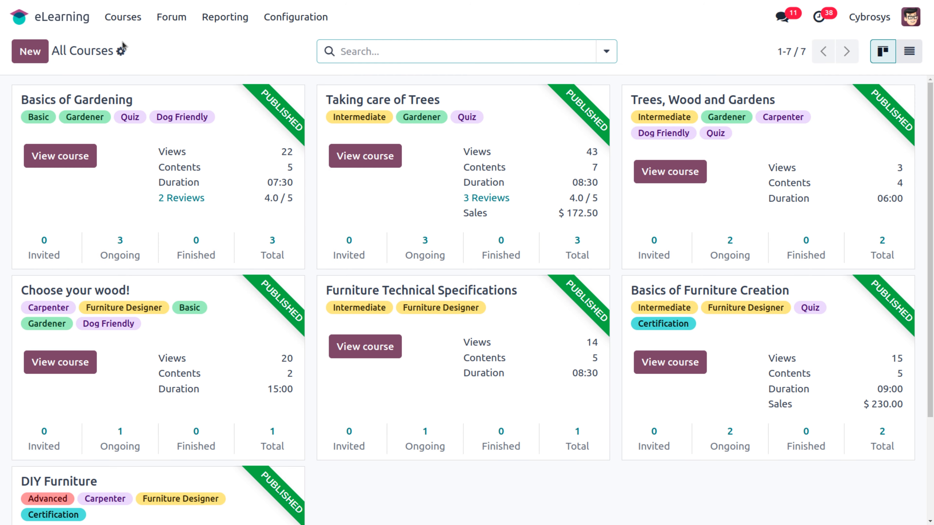
click(122, 17)
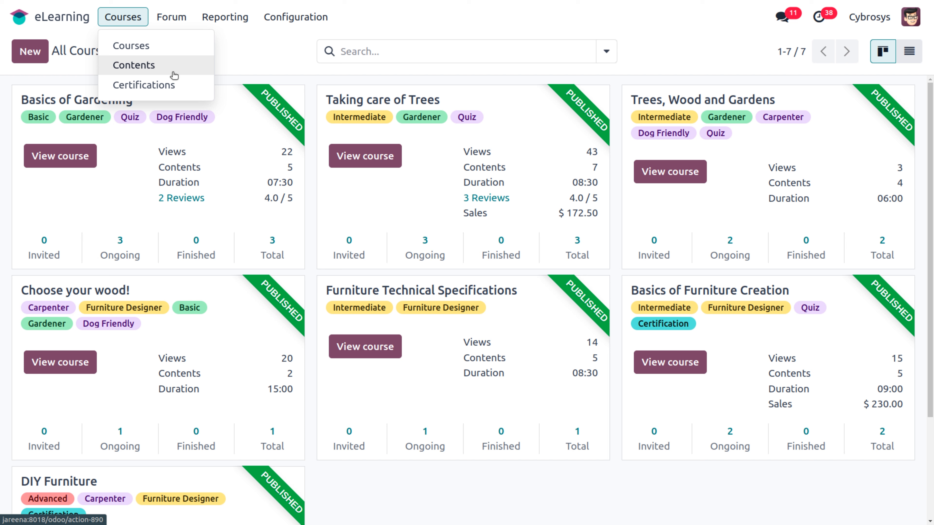
click(247, 49)
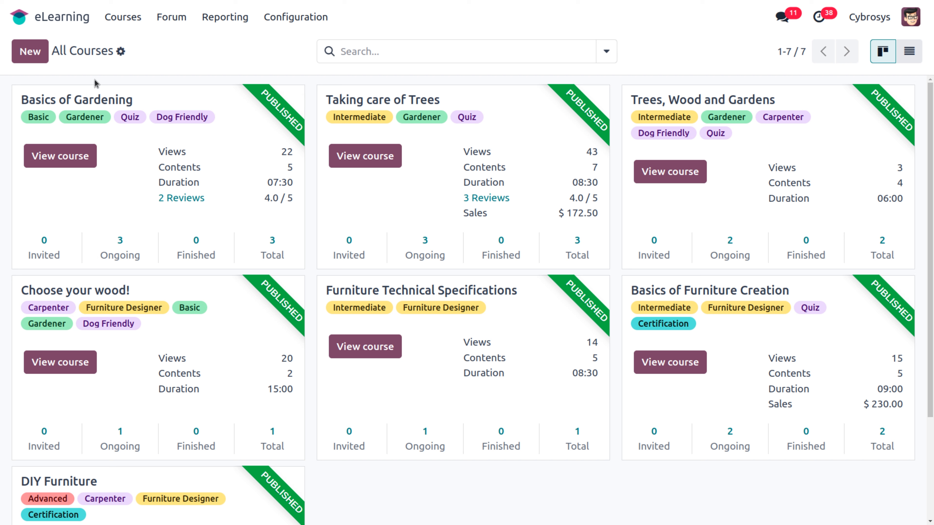
click(35, 53)
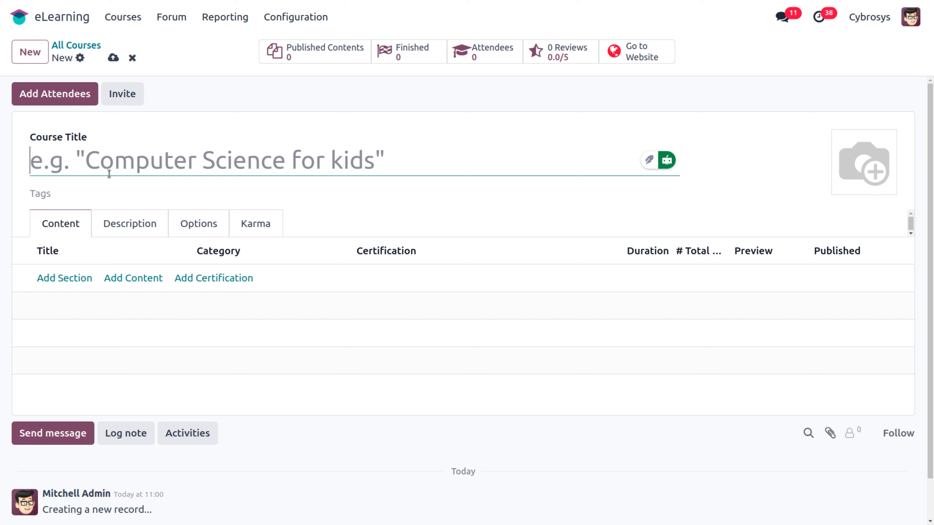
text(Co)
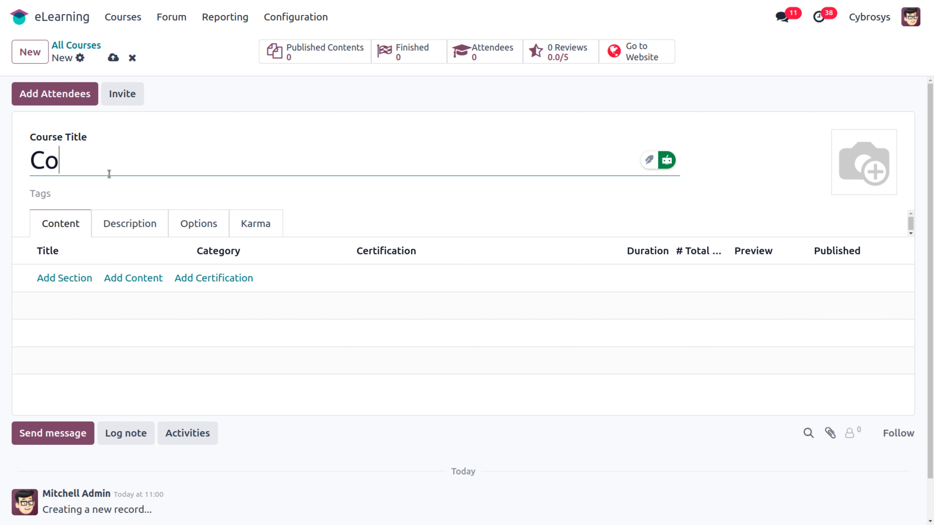
text(mputer)
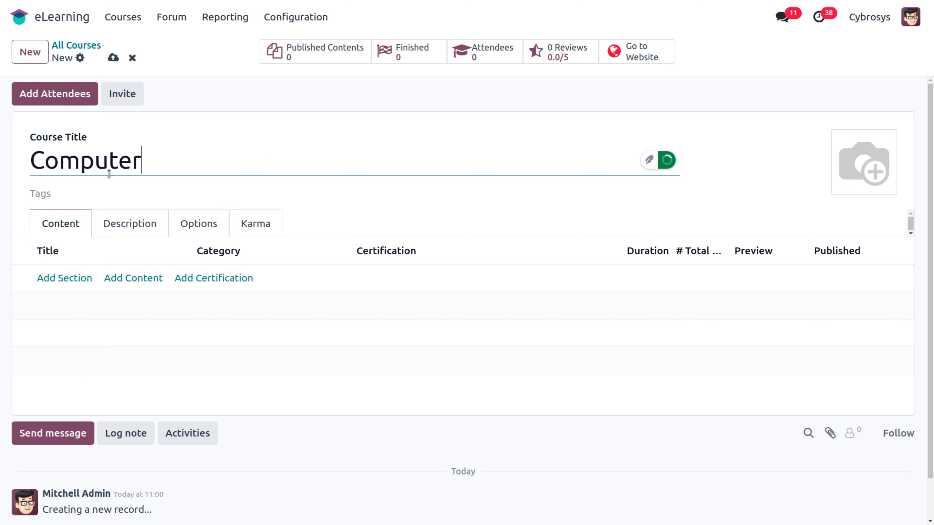
text( Sci)
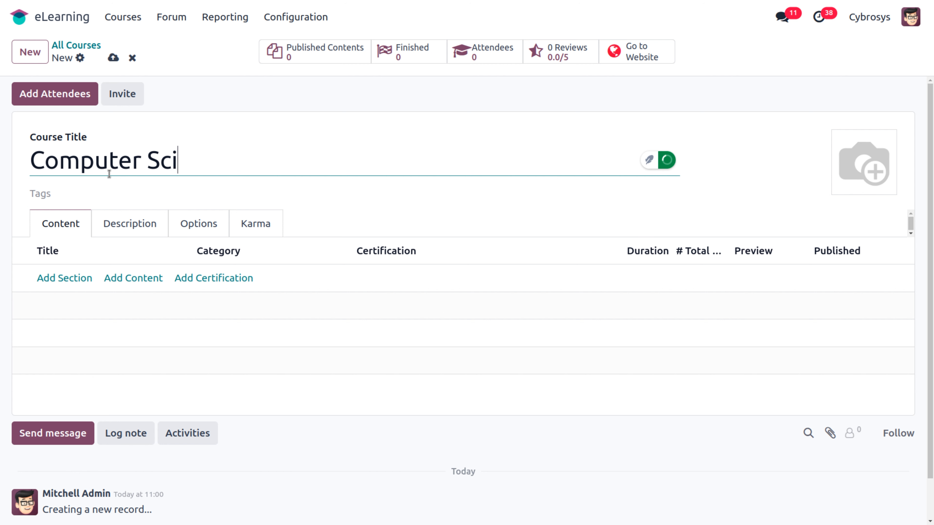
text(ence for )
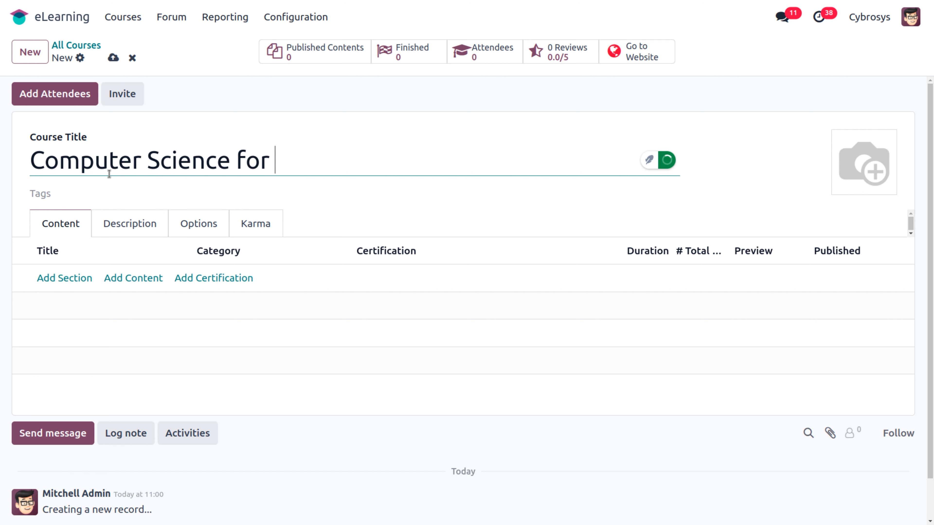
text(kids)
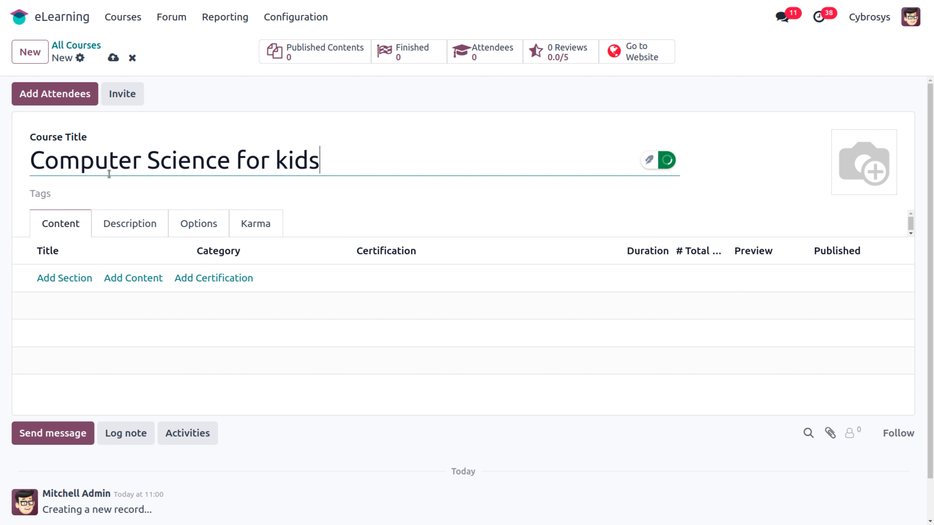
Add the tags Basic, Intermediate and Advanced to the new course and save it
click(74, 193)
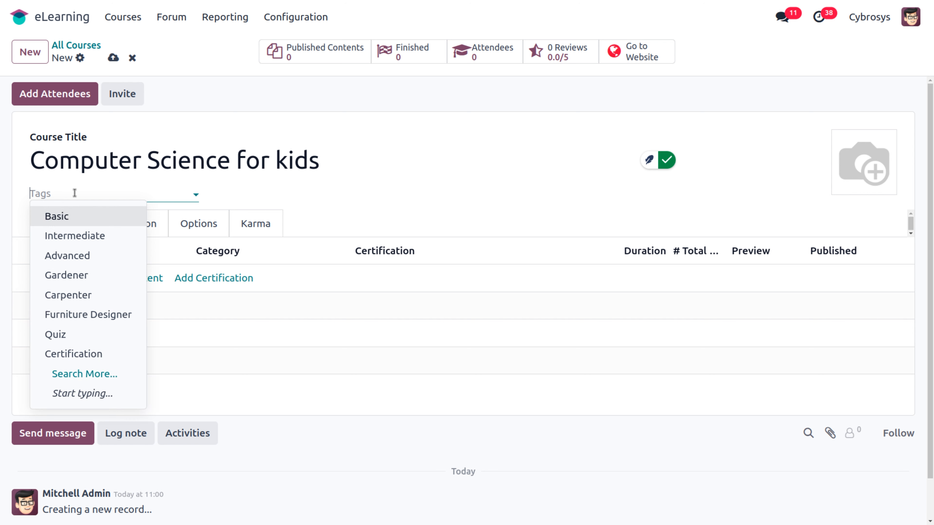
click(78, 216)
click(105, 197)
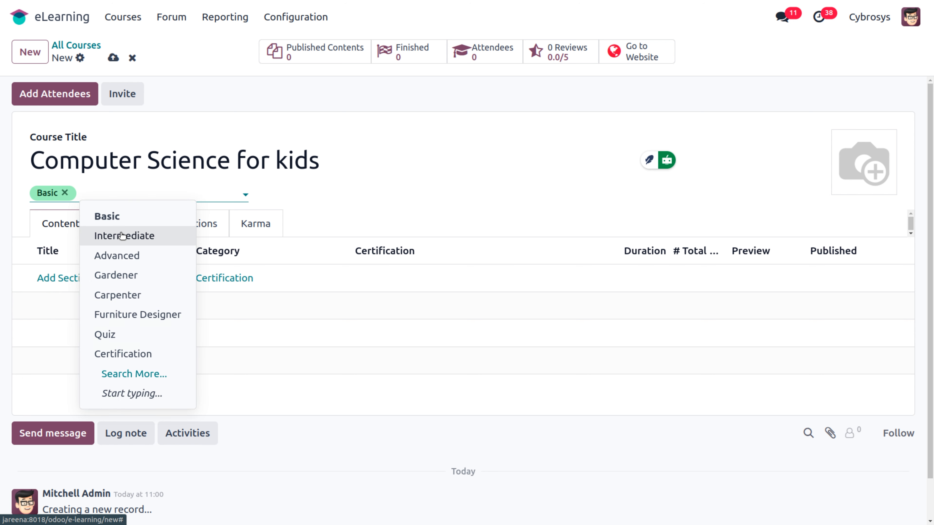
click(125, 235)
click(174, 197)
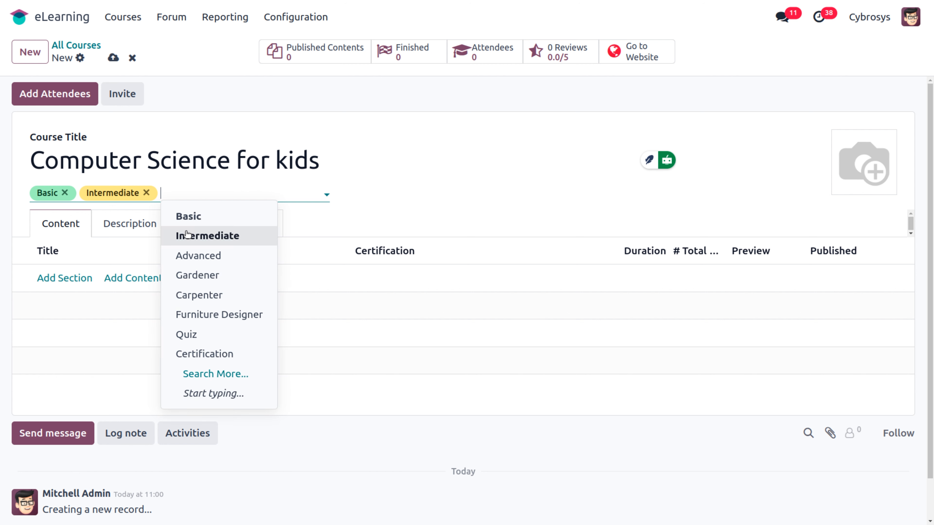
click(205, 256)
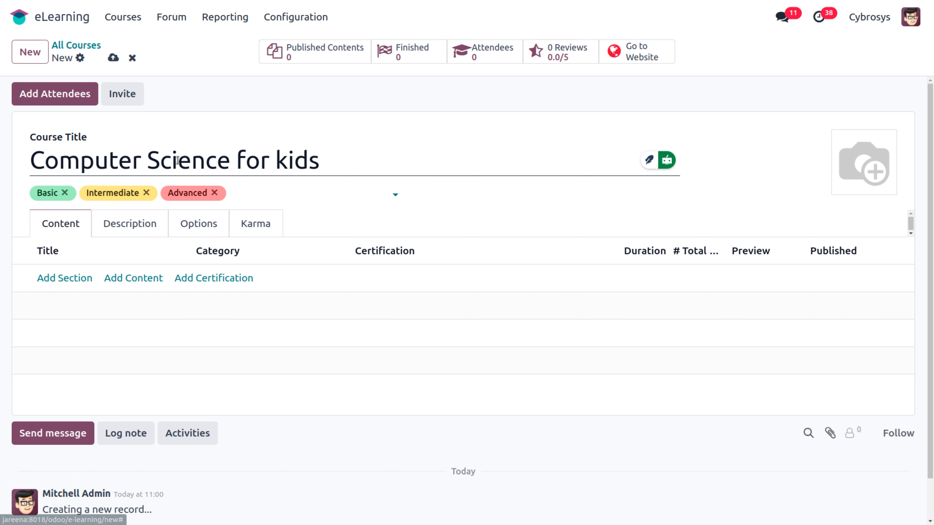
click(111, 58)
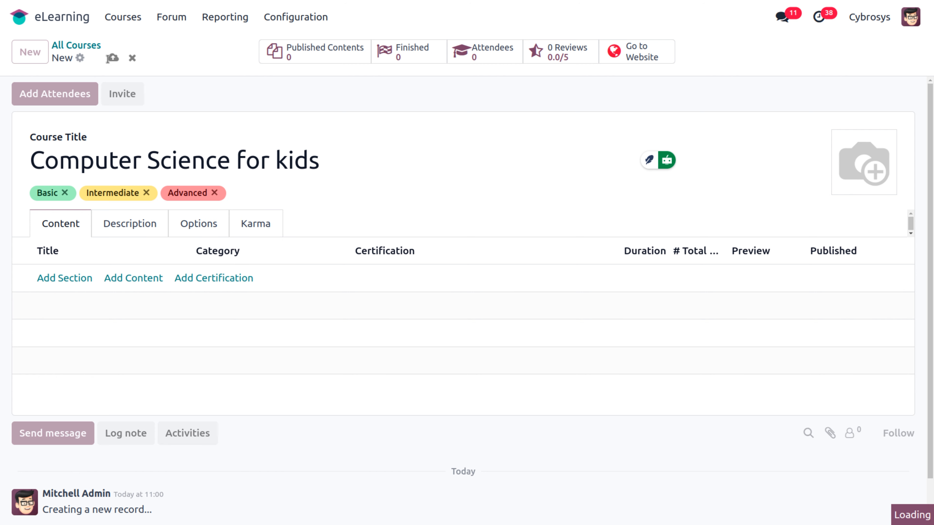
Review the configured content tags and the course groups with their tags
click(303, 21)
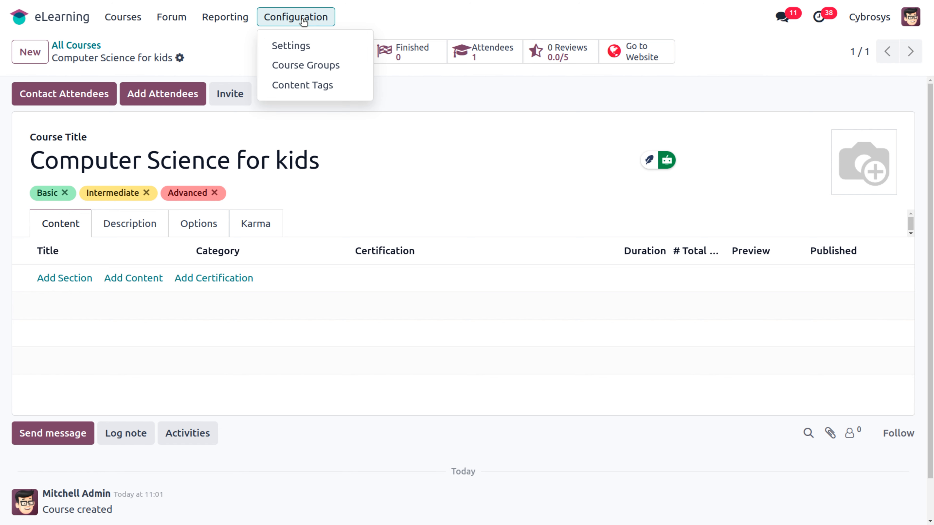
click(303, 84)
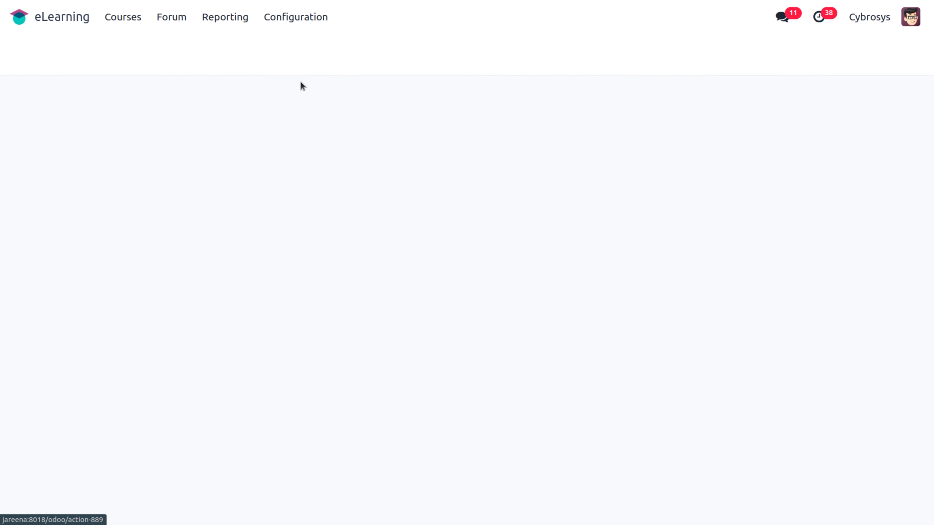
click(291, 16)
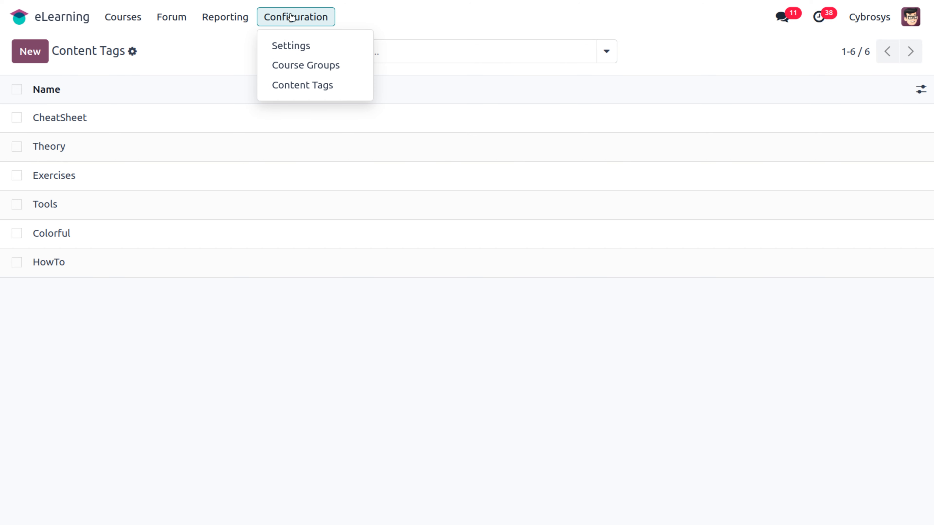
click(289, 64)
click(278, 19)
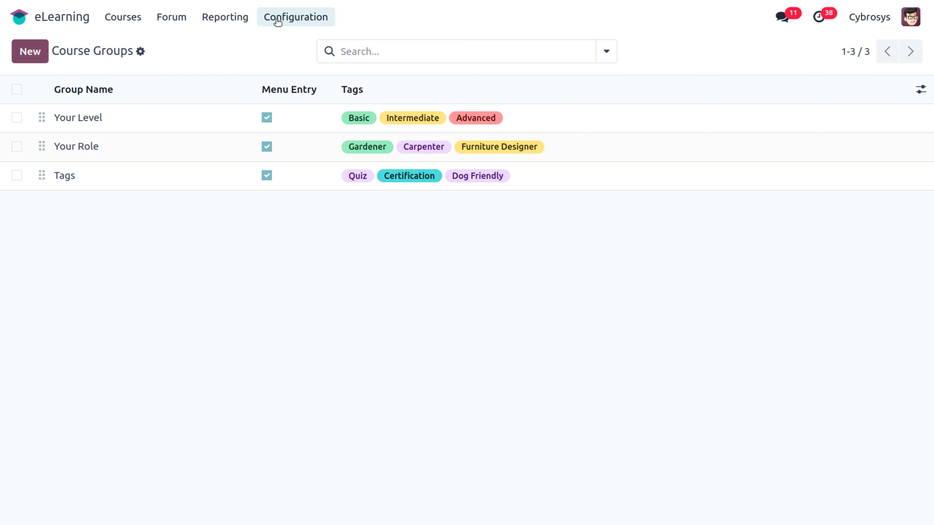
mouse_move(175, 19)
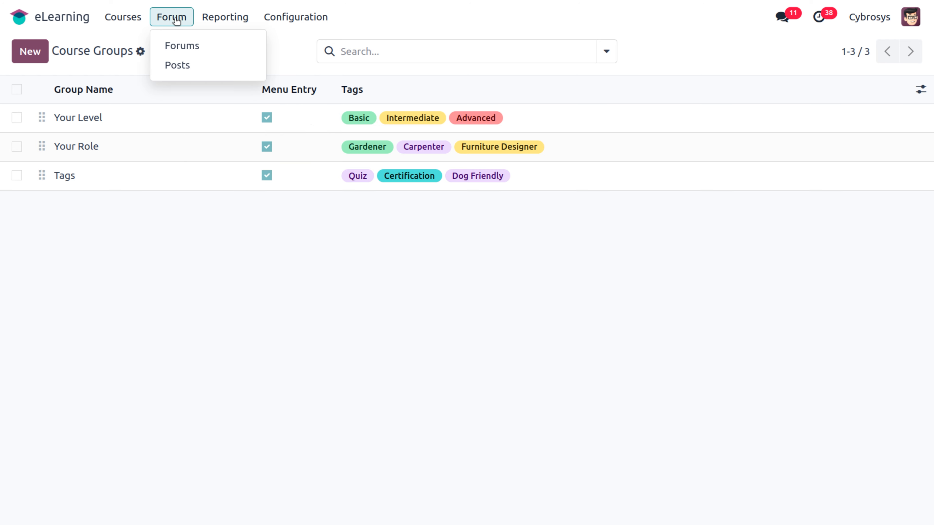
Reopen the "Computer Science for kids" course, set its image to computer science.png from Downloads and save
mouse_move(140, 20)
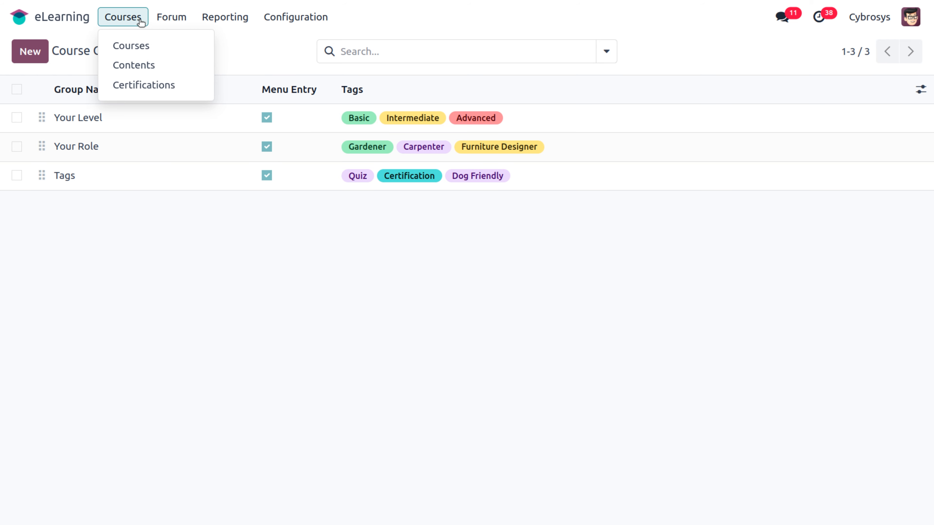
click(129, 45)
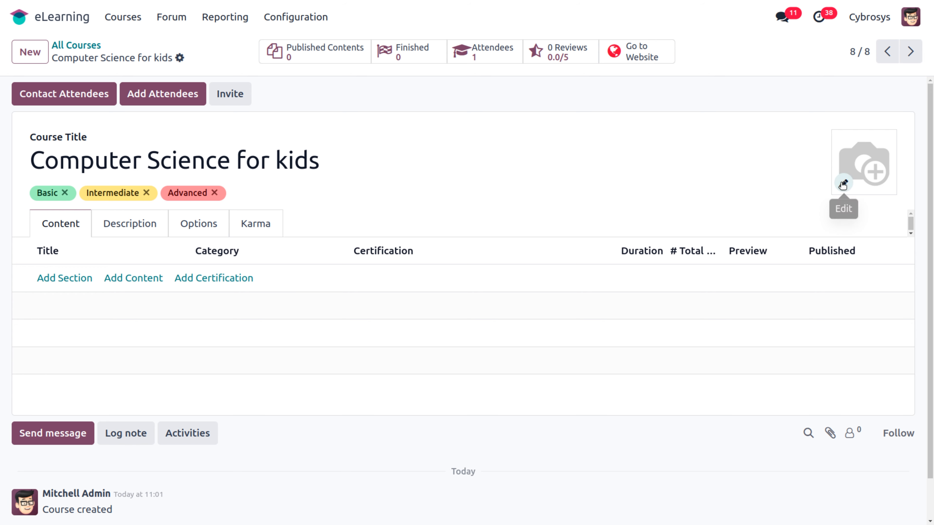
click(844, 183)
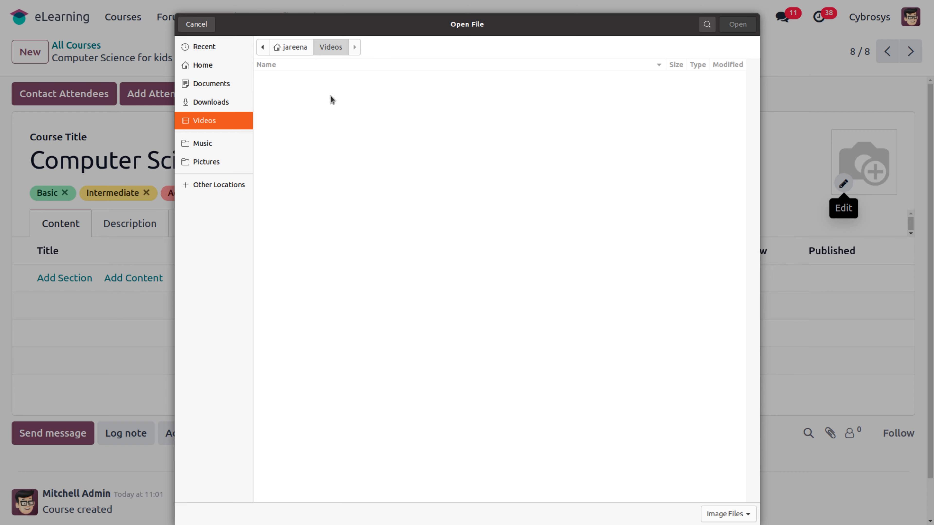
click(216, 102)
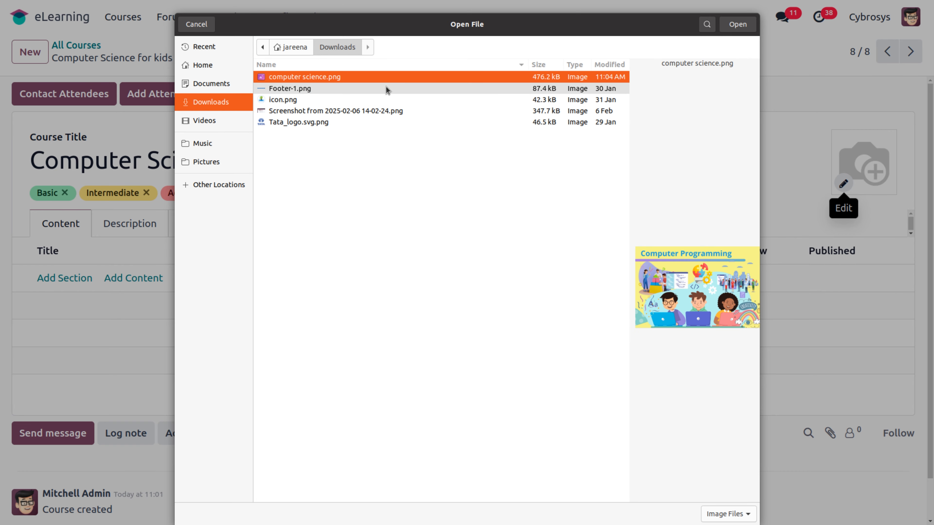
key(Return)
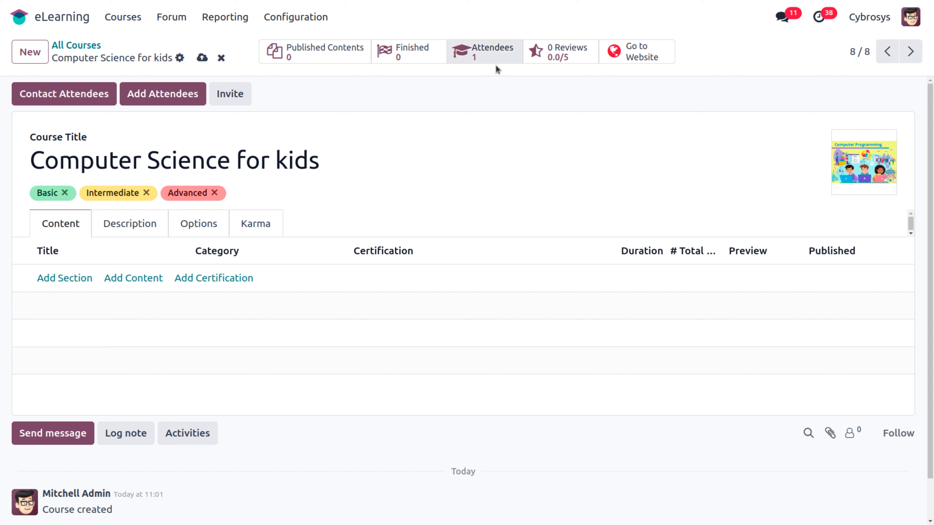
click(202, 57)
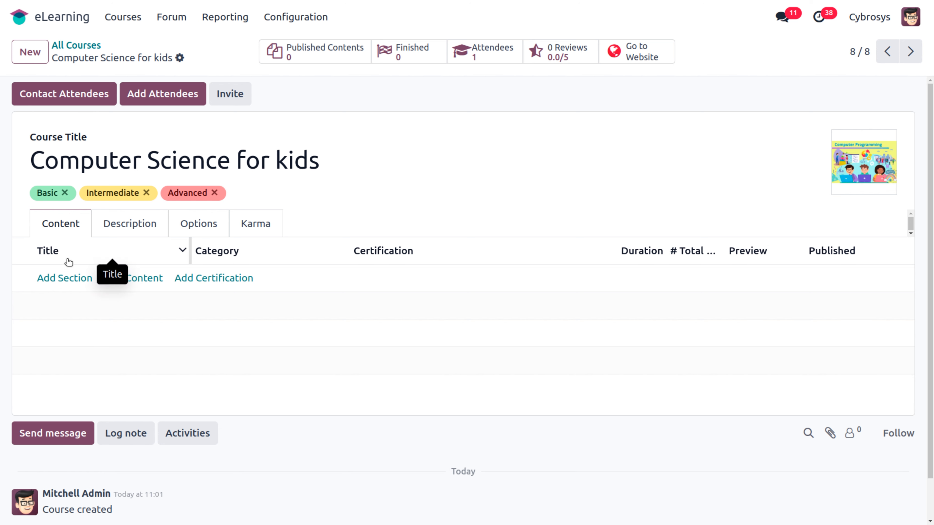
Add a section titled "Level 1" to the course content
click(65, 278)
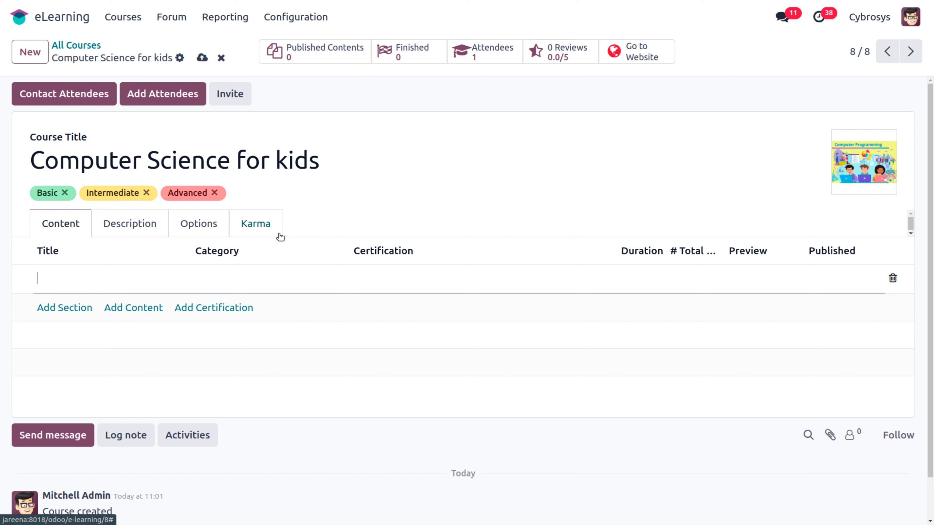
text(Le)
text(vwl)
key(BackSpace)
key(BackSpace)
key(BackSpace)
text(w)
key(BackSpace)
text(el 1)
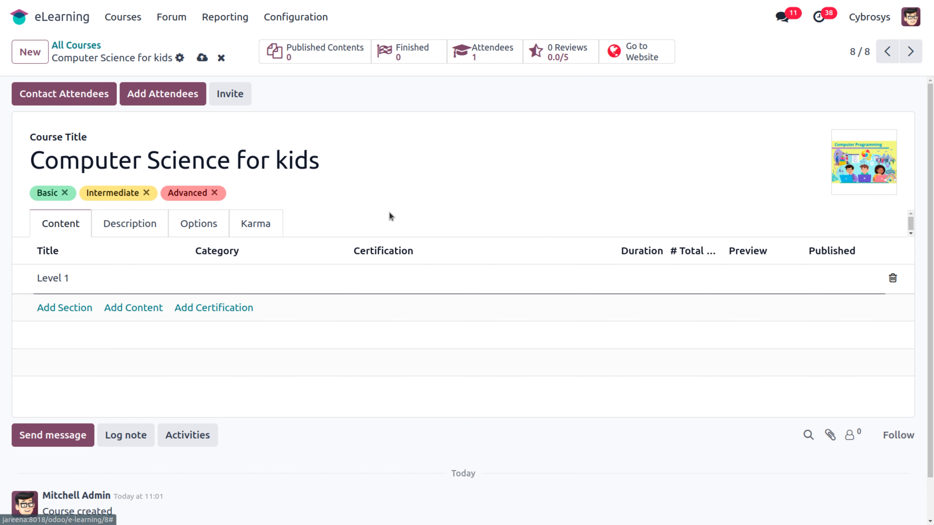
click(418, 201)
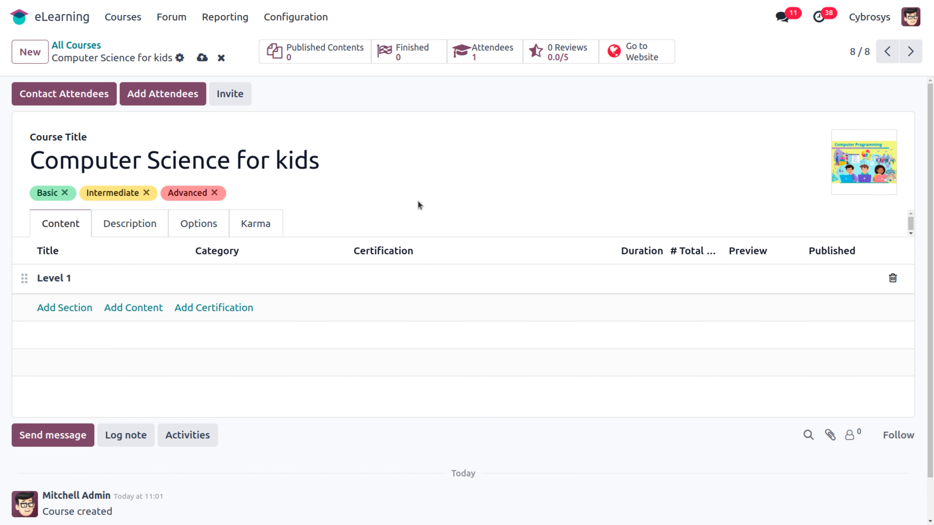
Create a new content item under the Level 1 section and title it "Setting up your computer"
click(126, 307)
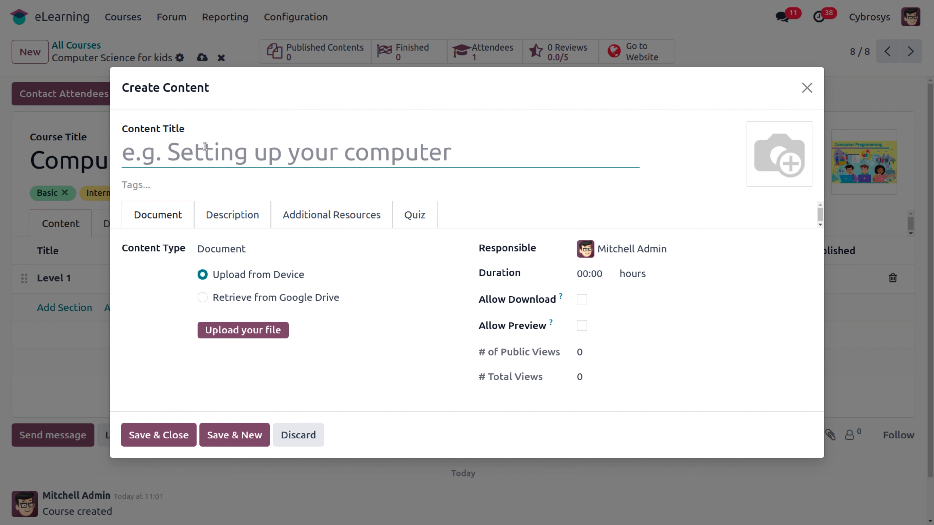
text(Se)
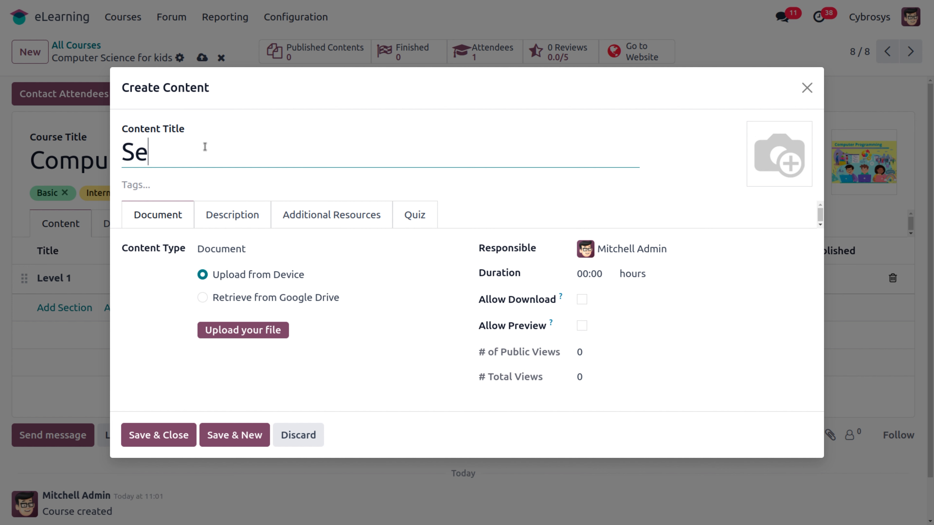
text(tting u)
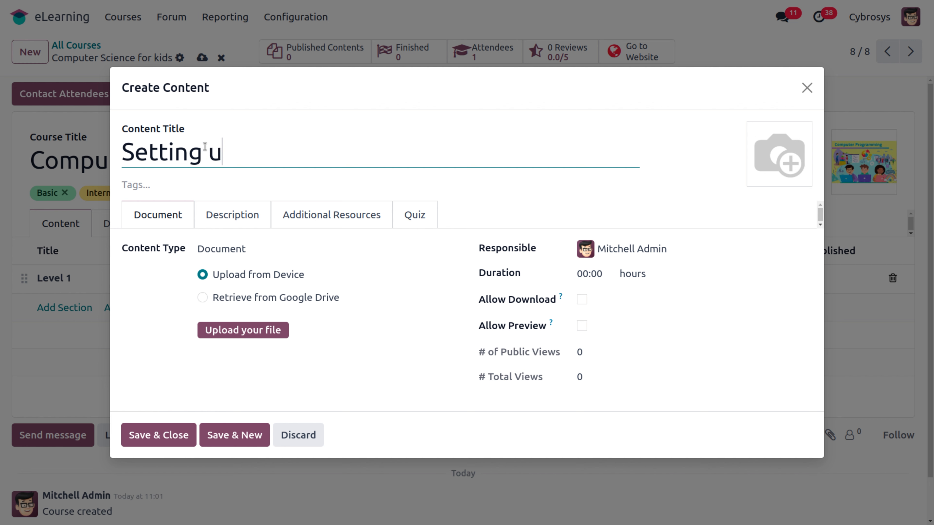
text(p your)
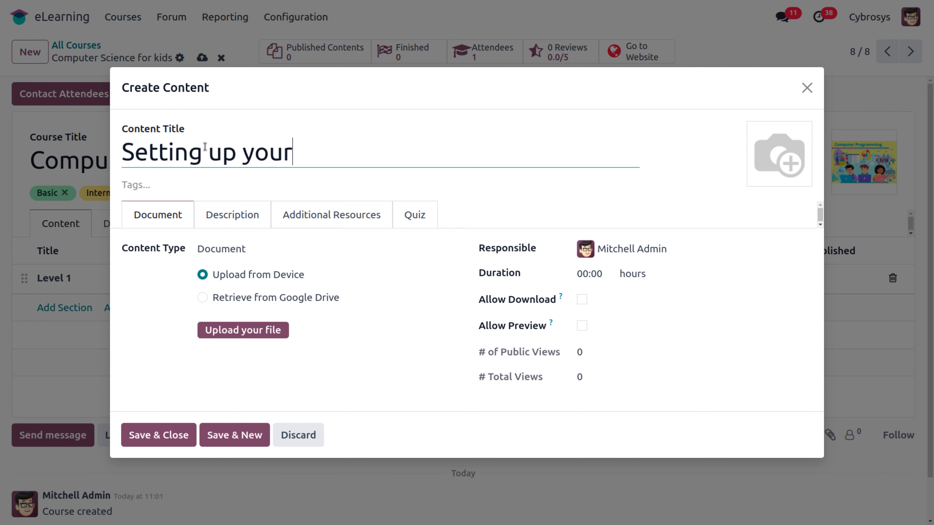
text( computer)
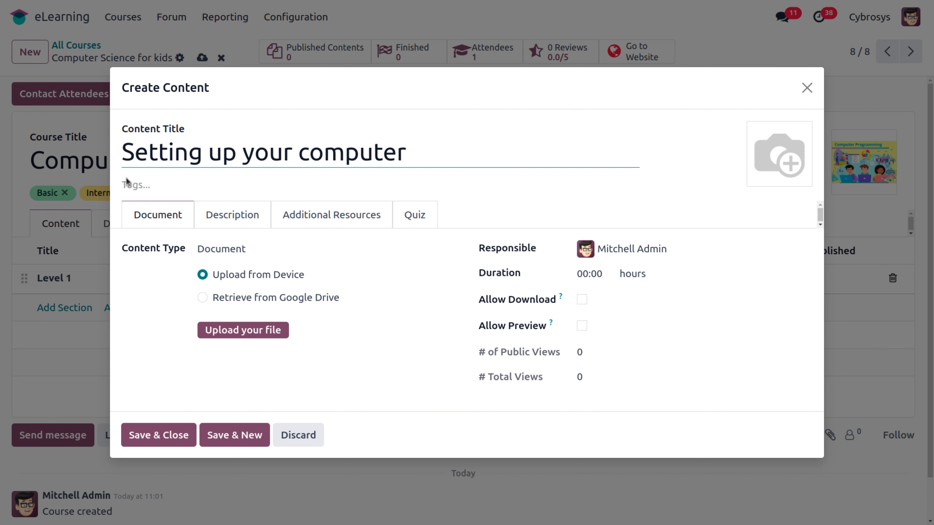
Tag the new content with HowTo and Exercises
click(151, 179)
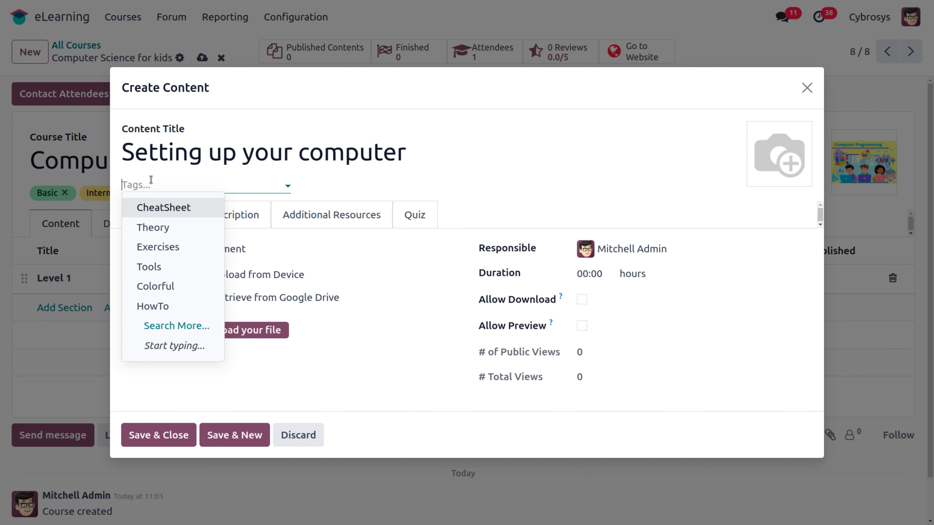
click(163, 307)
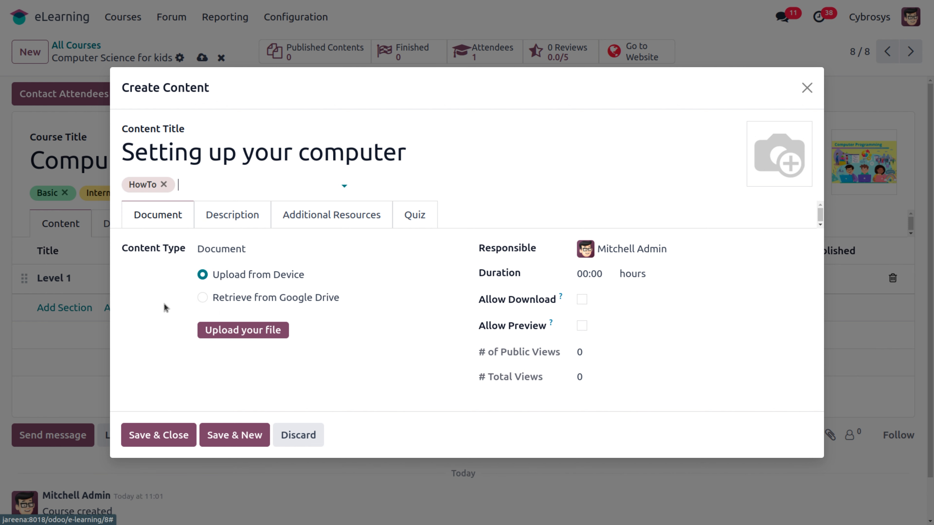
click(194, 180)
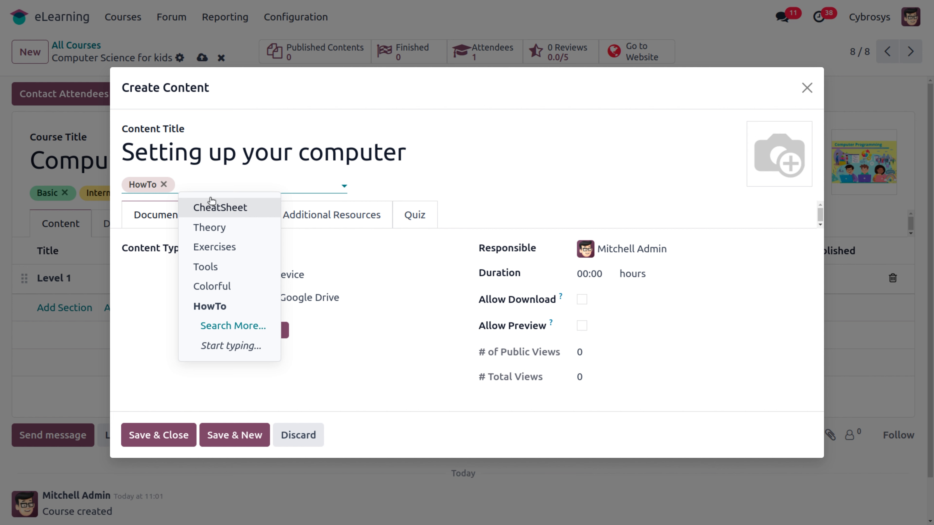
click(216, 247)
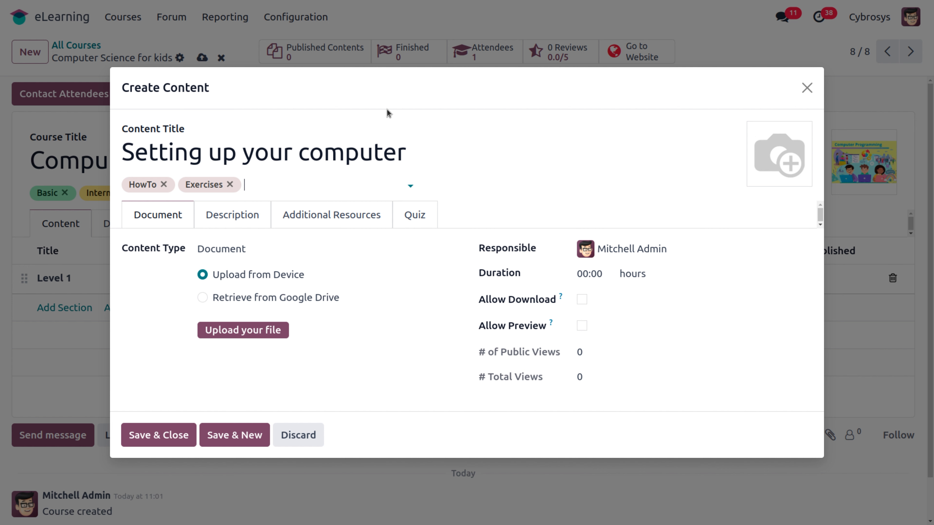
Choose Document as the content type from the available types
mouse_move(749, 174)
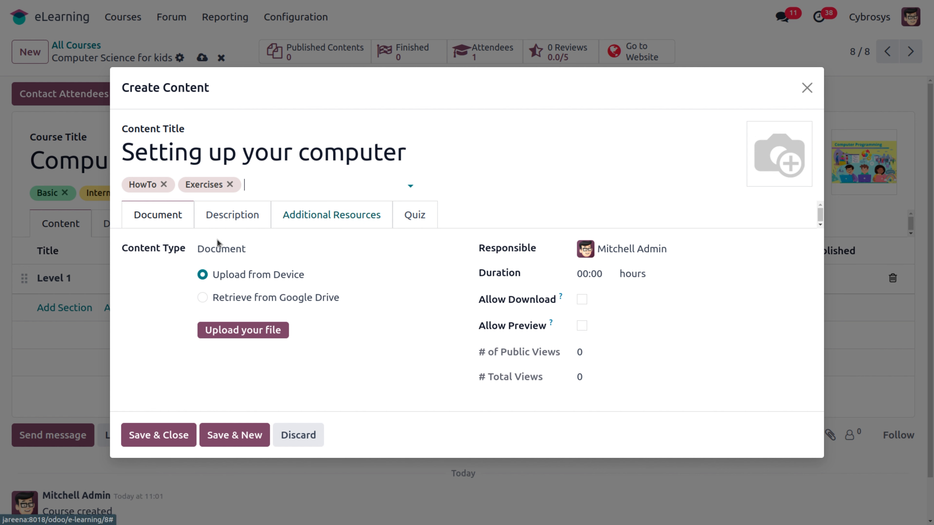
click(209, 252)
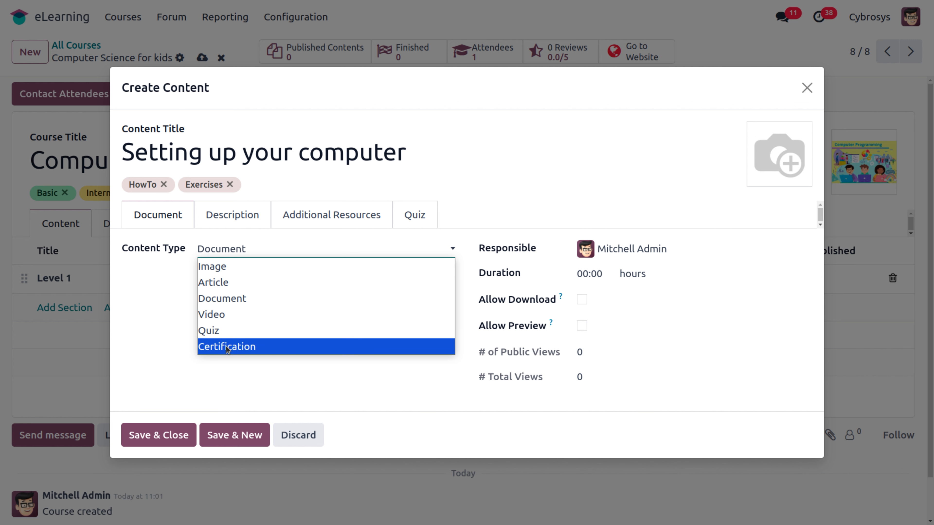
click(227, 298)
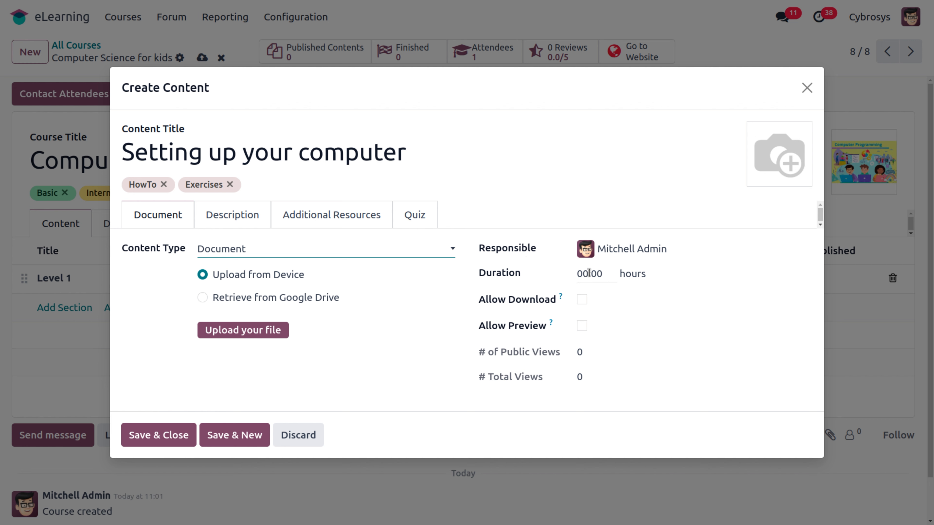
Set the content's duration to 1 hour and allow both download and preview
click(598, 276)
key(BackSpace)
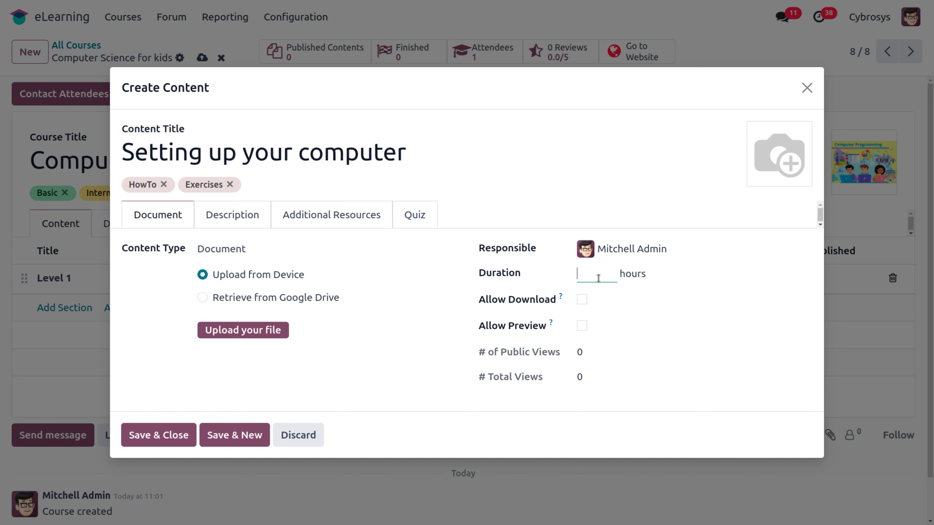
text(1)
click(713, 323)
click(582, 301)
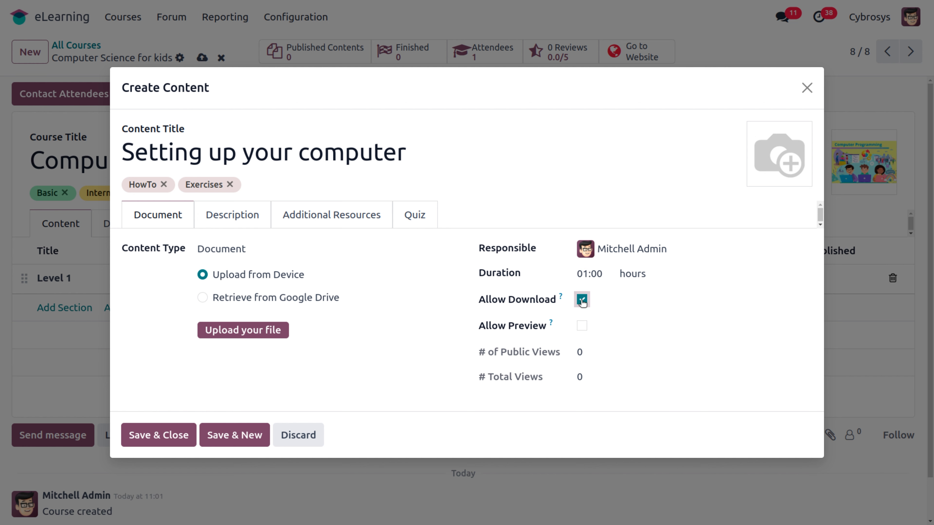
click(582, 326)
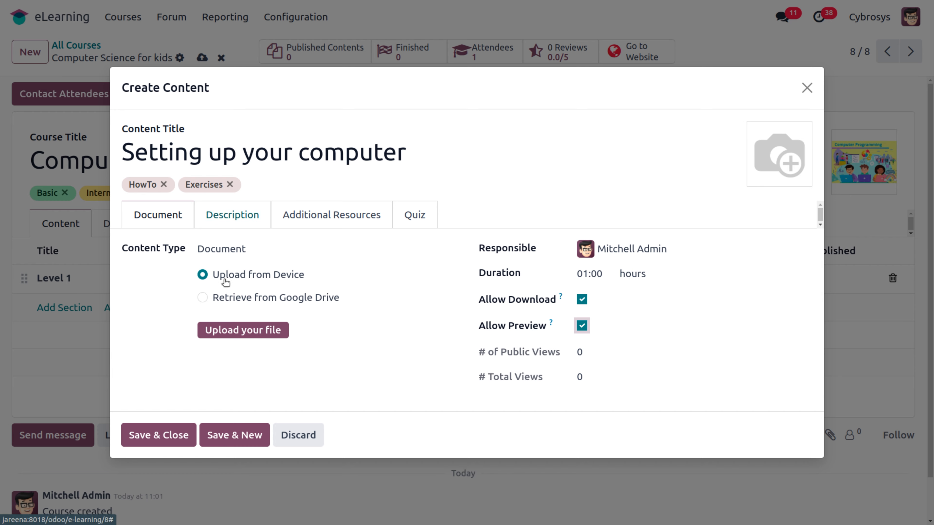
Upload 1-0-1 Computer Basics Student Manual.pdf as the document and set setting up computer.png as the content image
click(229, 329)
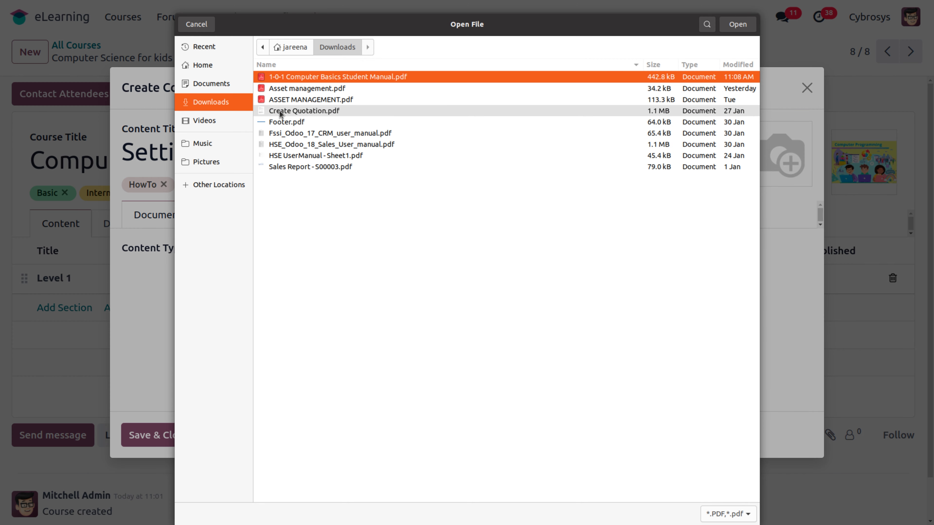
double_click(300, 81)
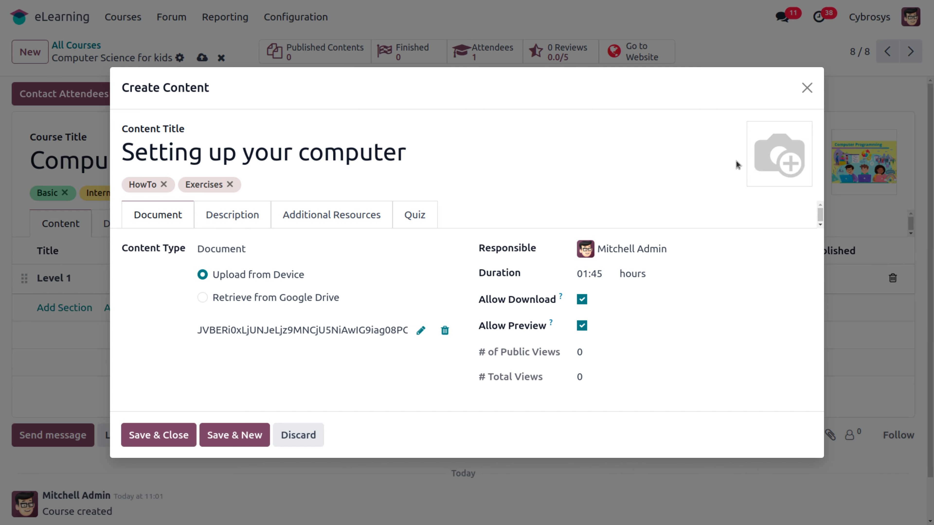
click(756, 174)
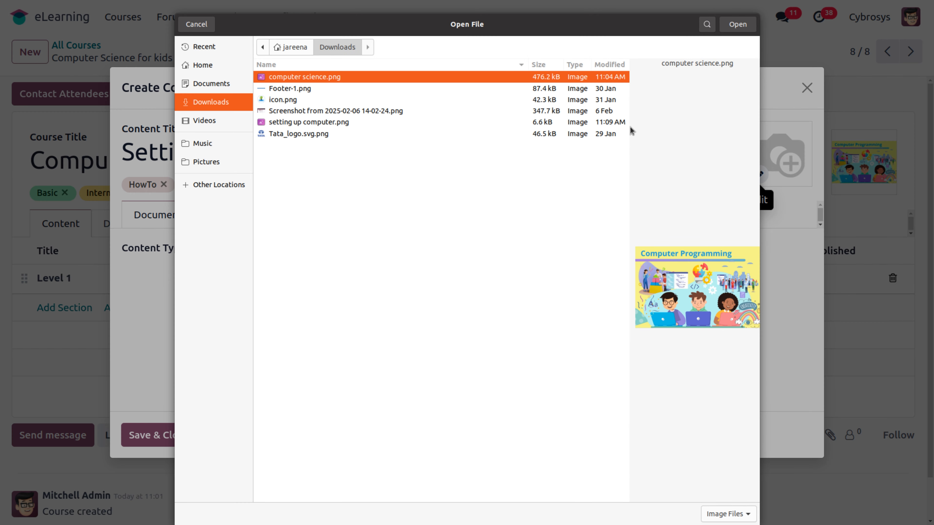
click(317, 122)
click(730, 29)
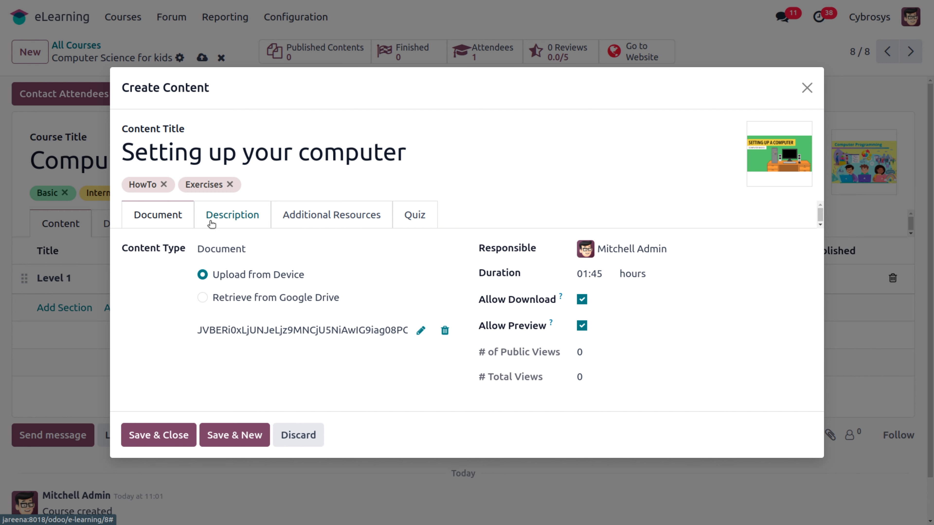
Write the content description "In this video, you will learn how to set up a computer for the first time!!!!!", accepting the suggested corrections
click(211, 224)
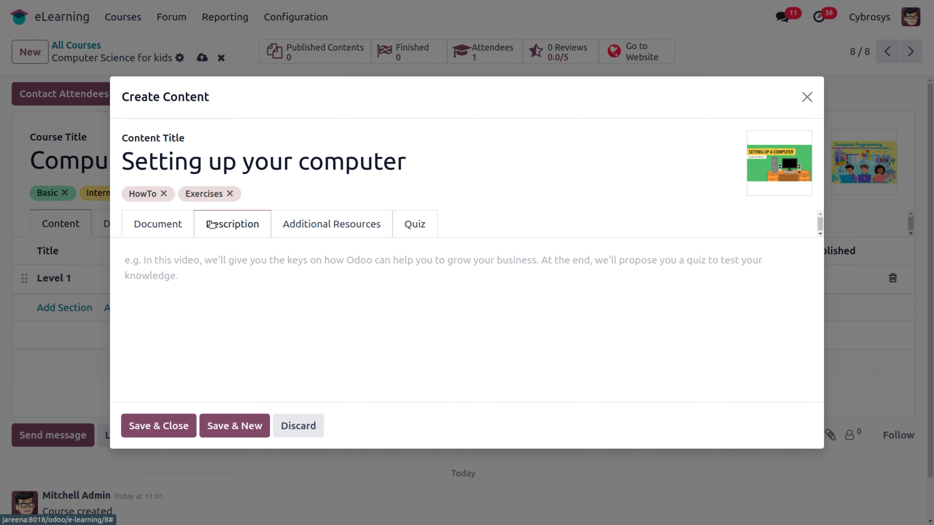
click(177, 276)
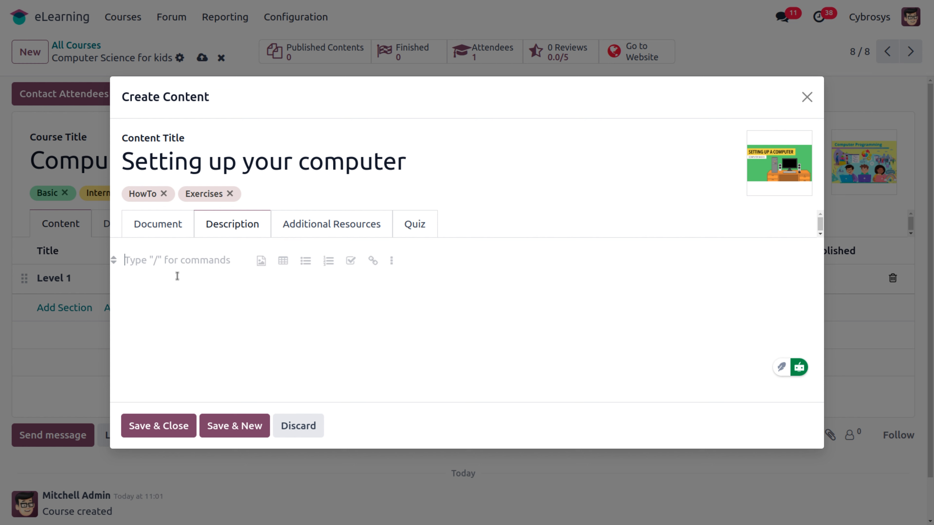
text(In t)
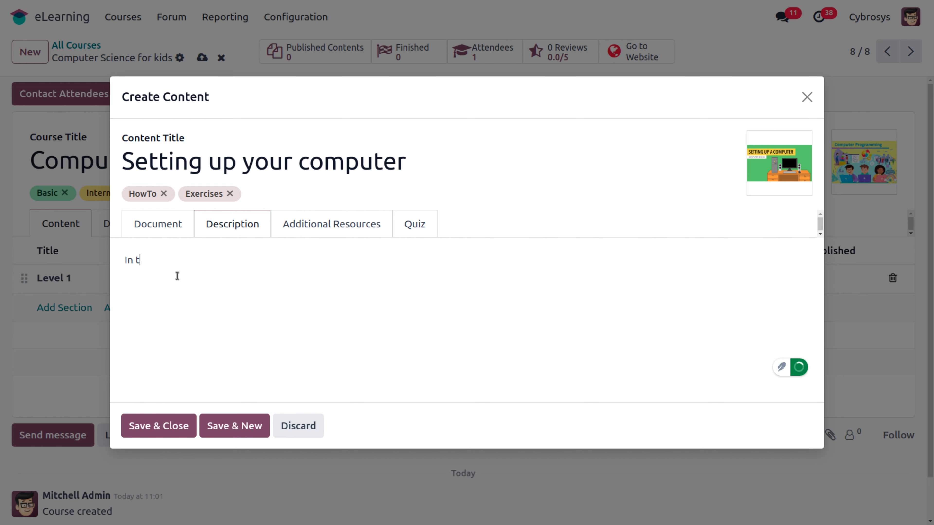
text(his video you will lea)
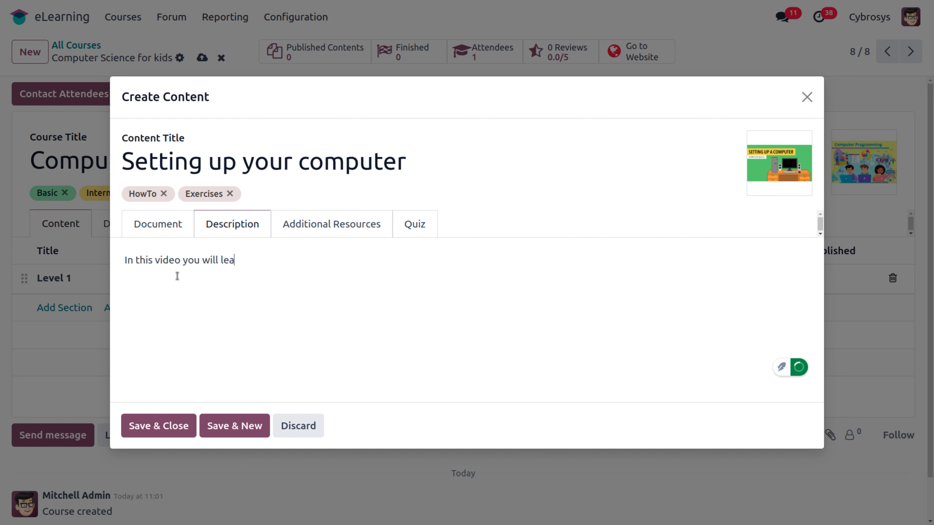
text(rn how to setup computer )
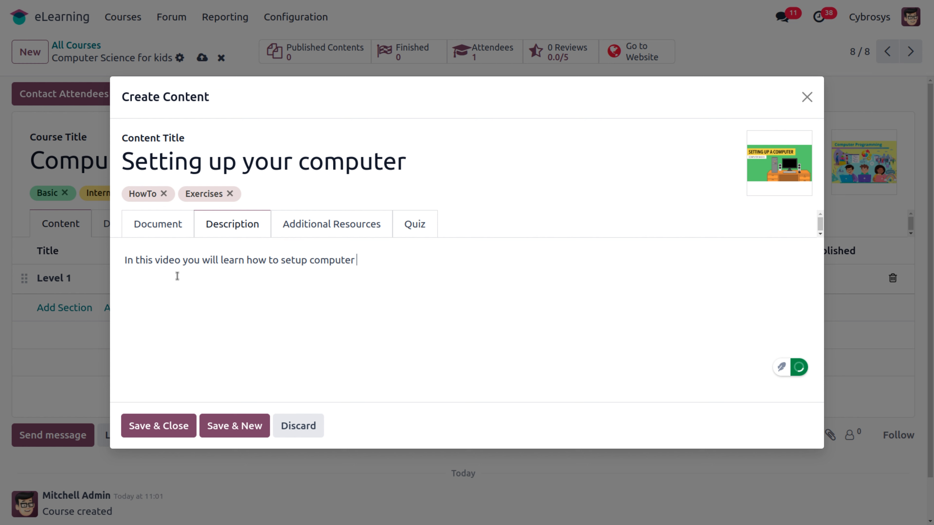
text(for the first time!!!!!)
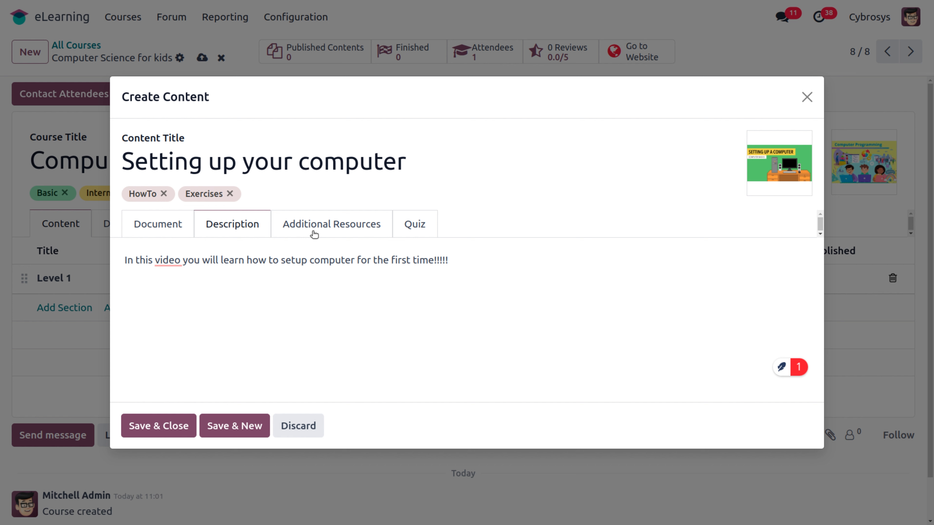
click(174, 261)
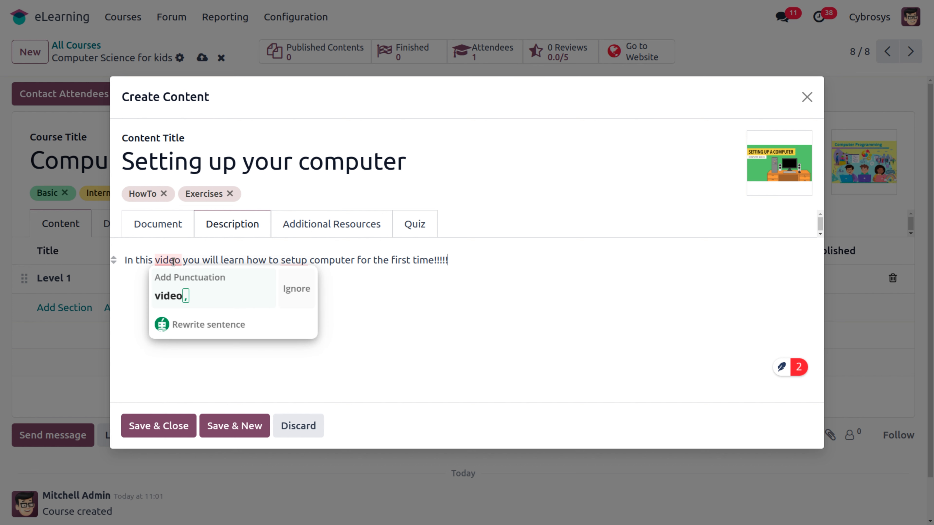
click(194, 293)
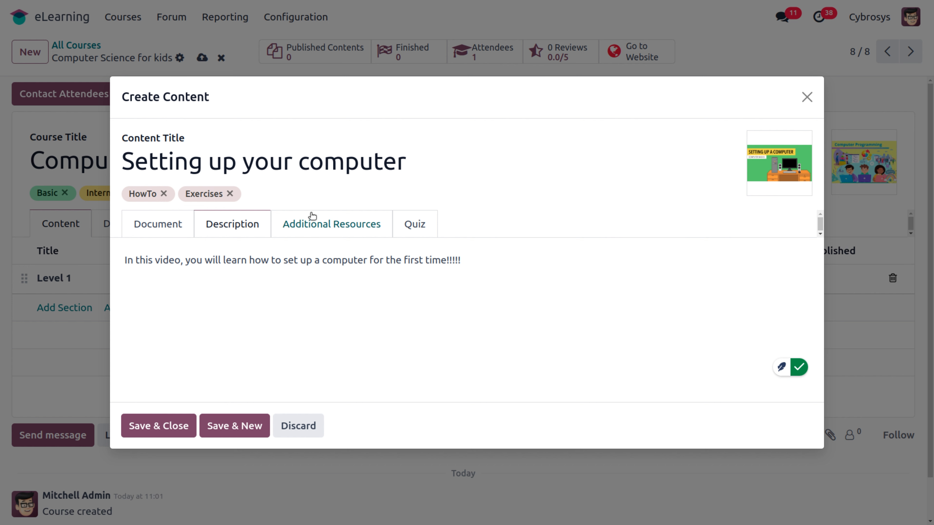
click(313, 220)
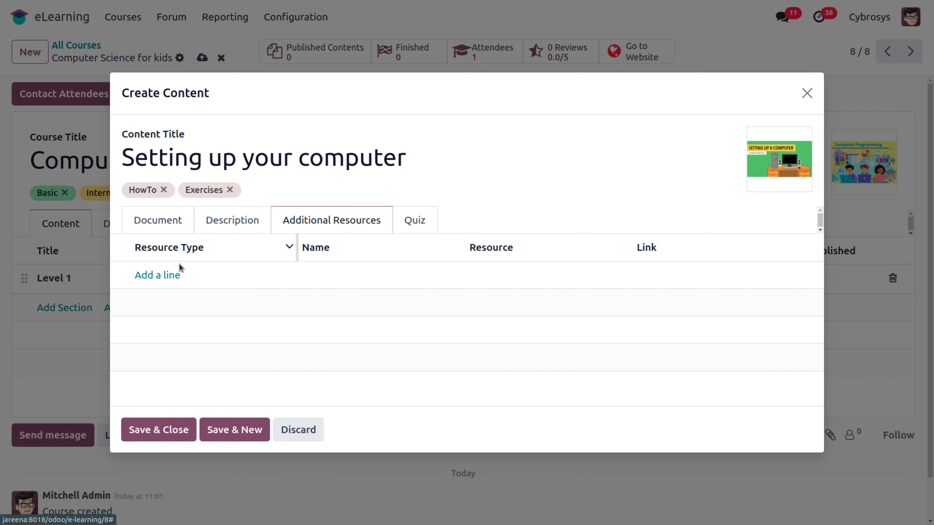
click(158, 276)
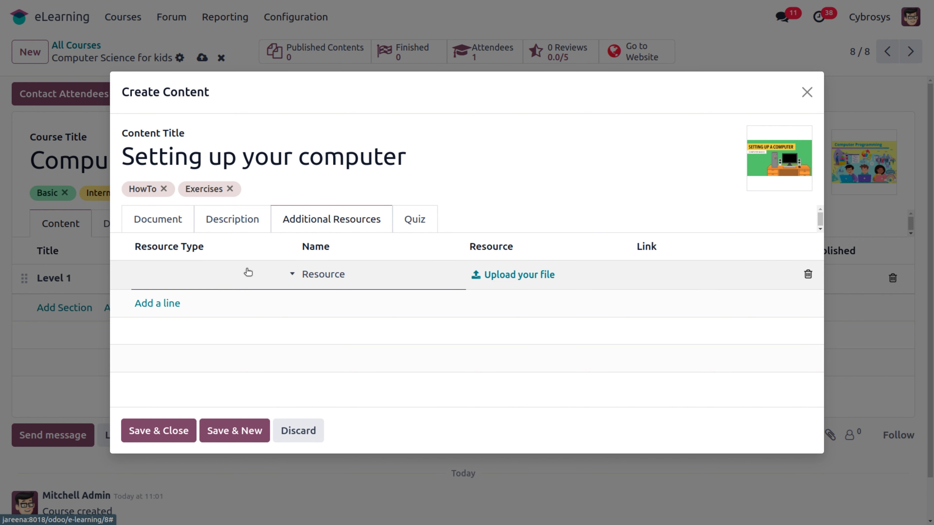
click(237, 274)
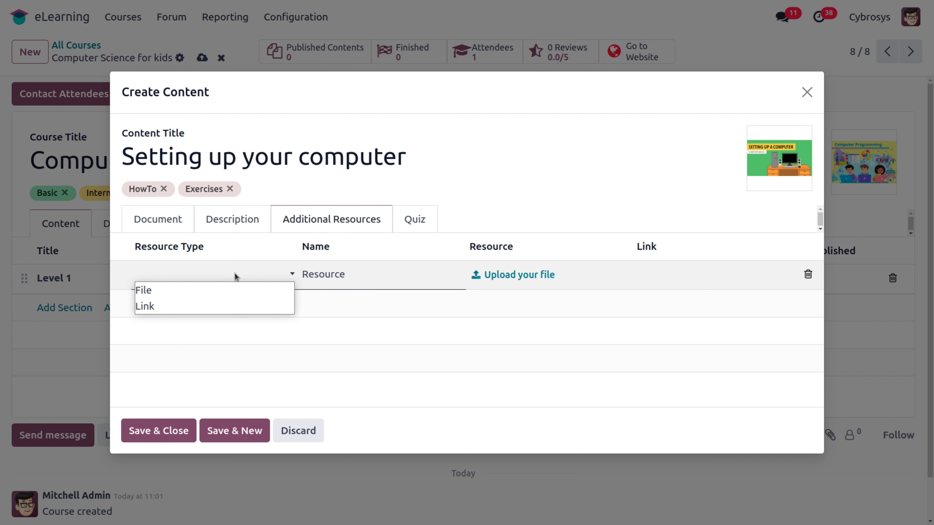
click(231, 290)
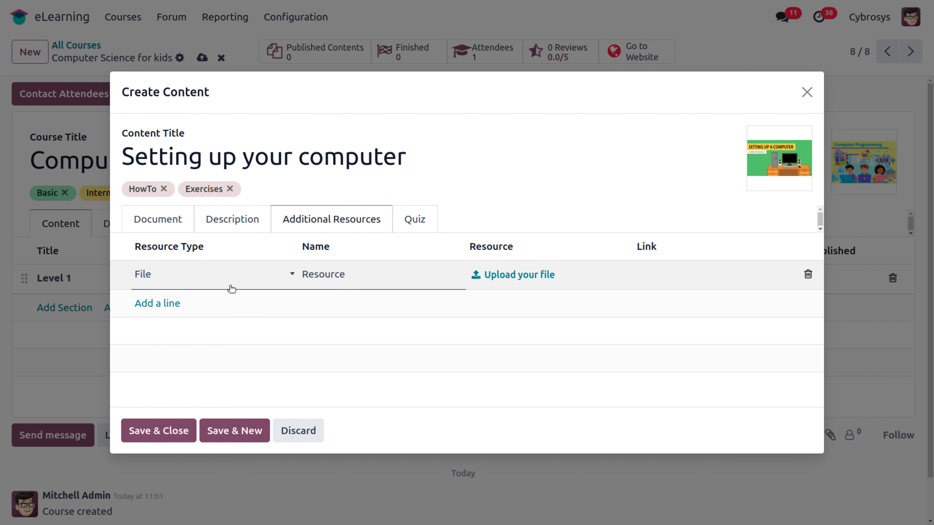
click(330, 279)
click(154, 276)
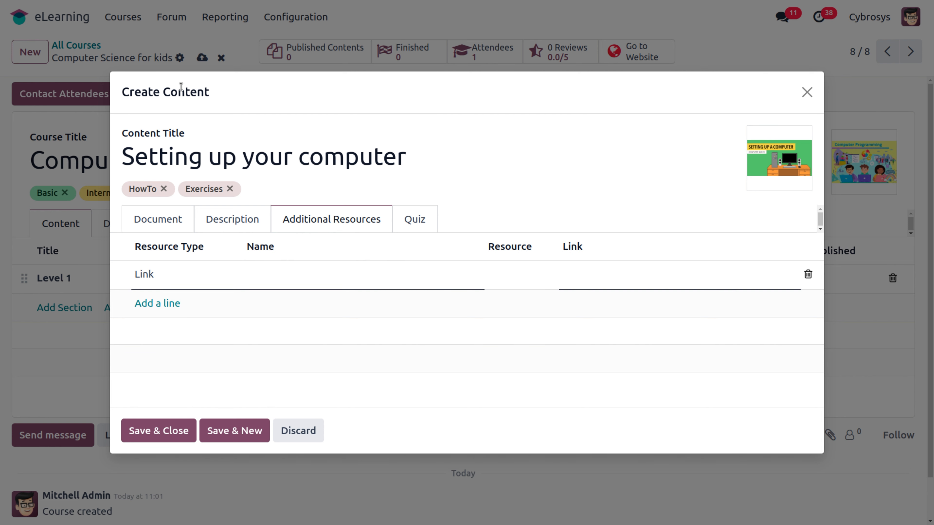
text(Setting up computer)
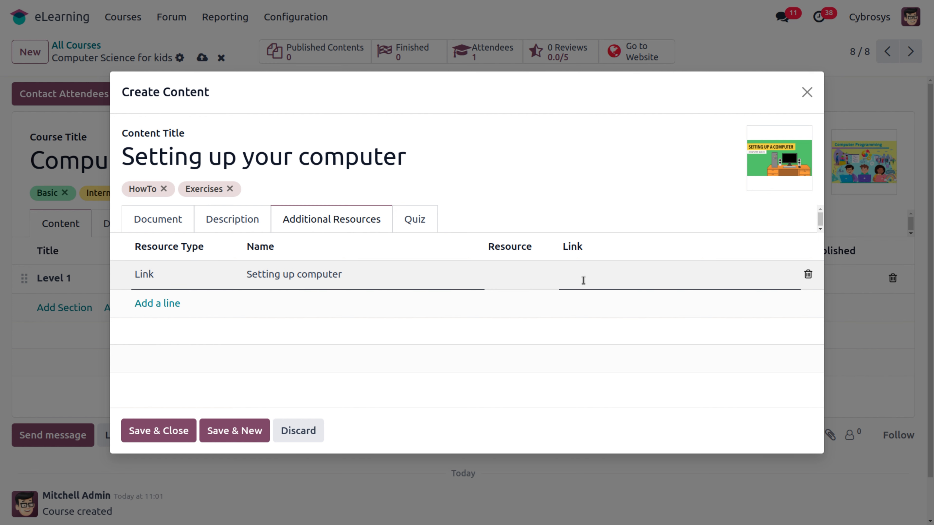
text(https://youtu.be/RnM3u99xIf4?si=ZRpnwzzlQsXsNdjf)
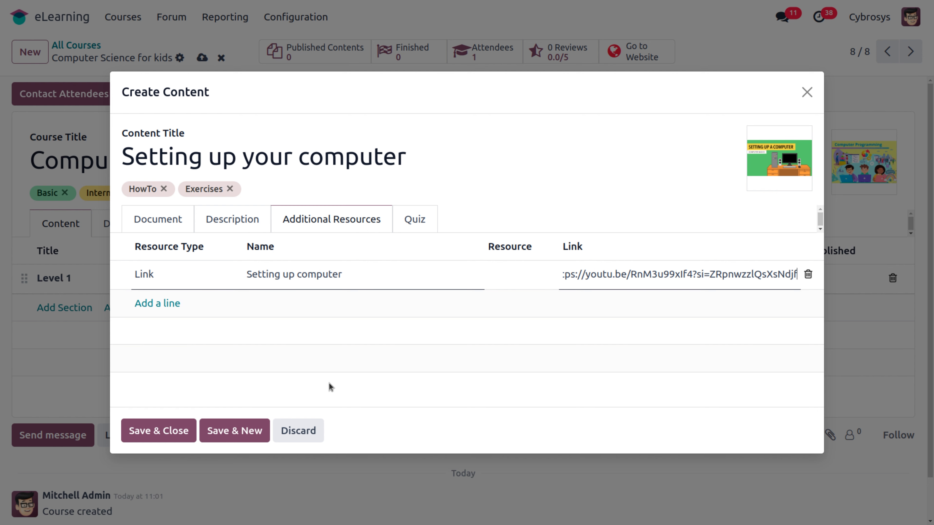
Add a question to the content's quiz and name it "Who invented computer?"
click(407, 226)
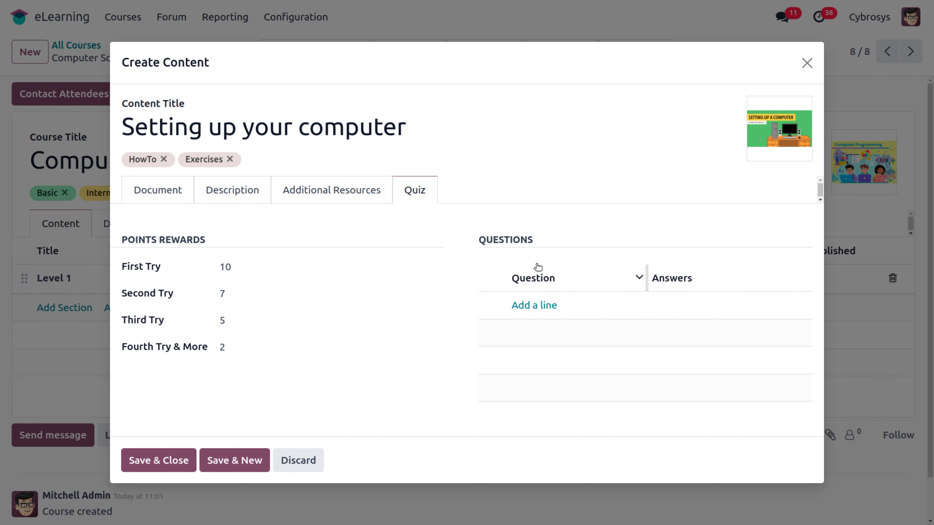
click(523, 307)
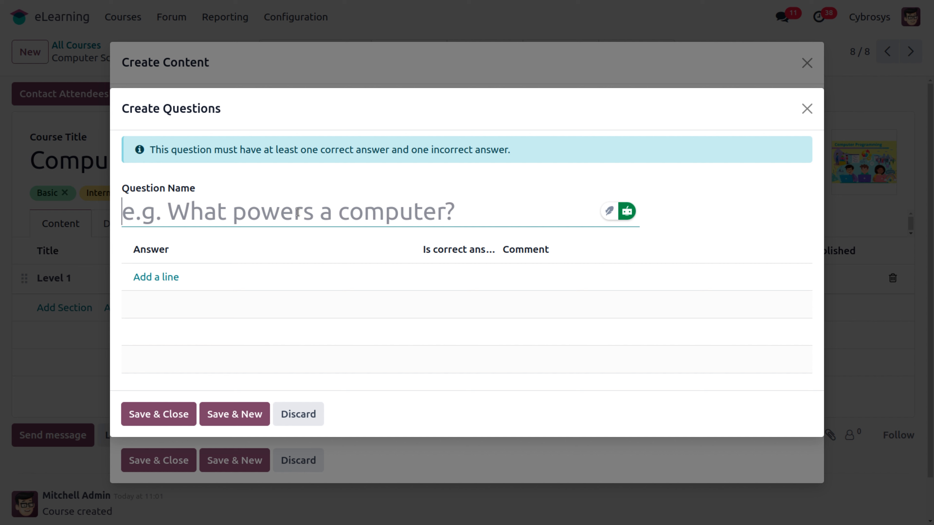
text(Ho)
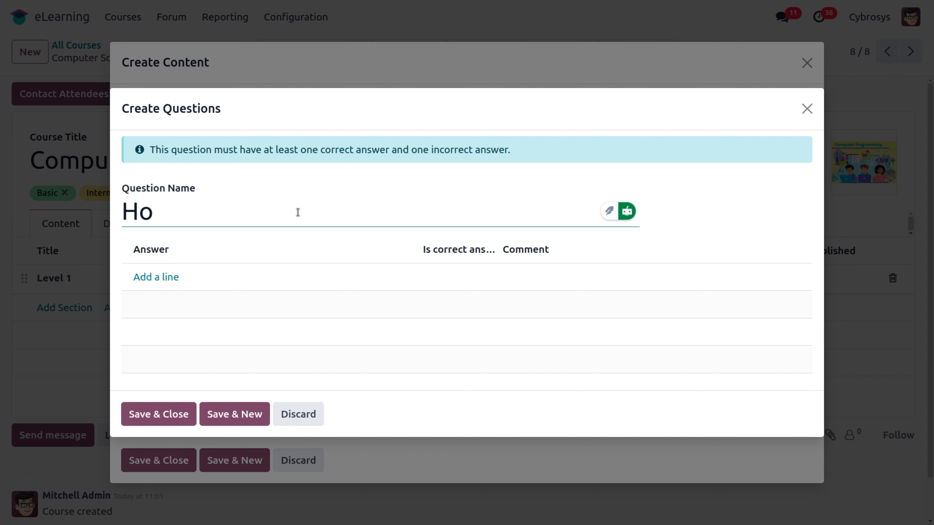
text(w)
key(BackSpace)
key(BackSpace)
key(BackSpace)
text(Who)
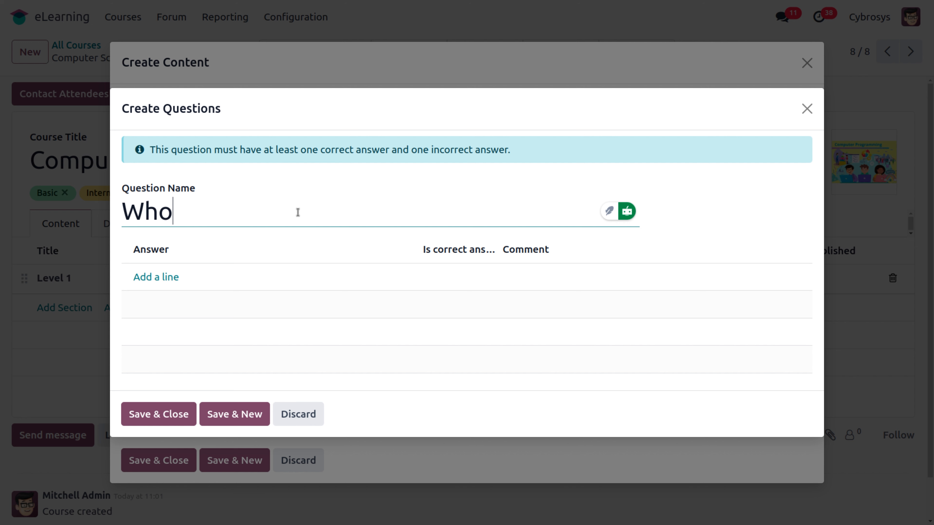
text( invent)
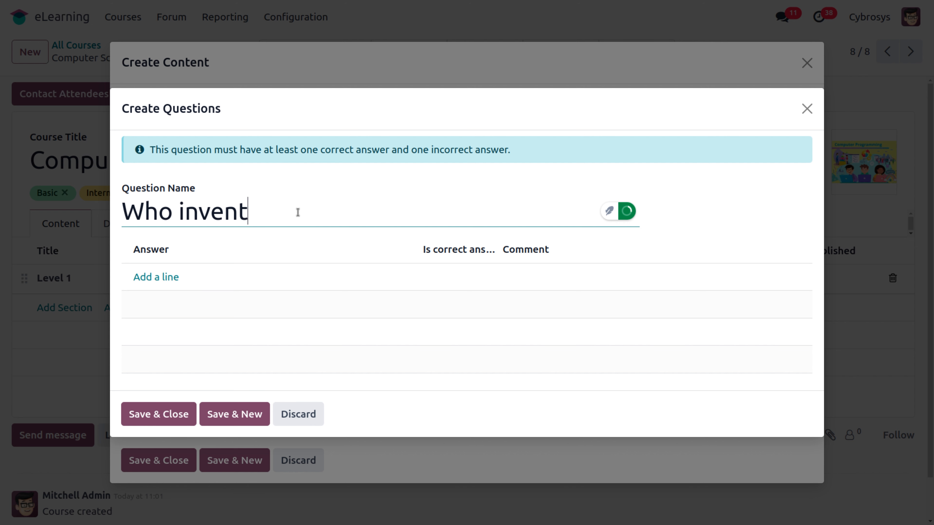
text(ed com)
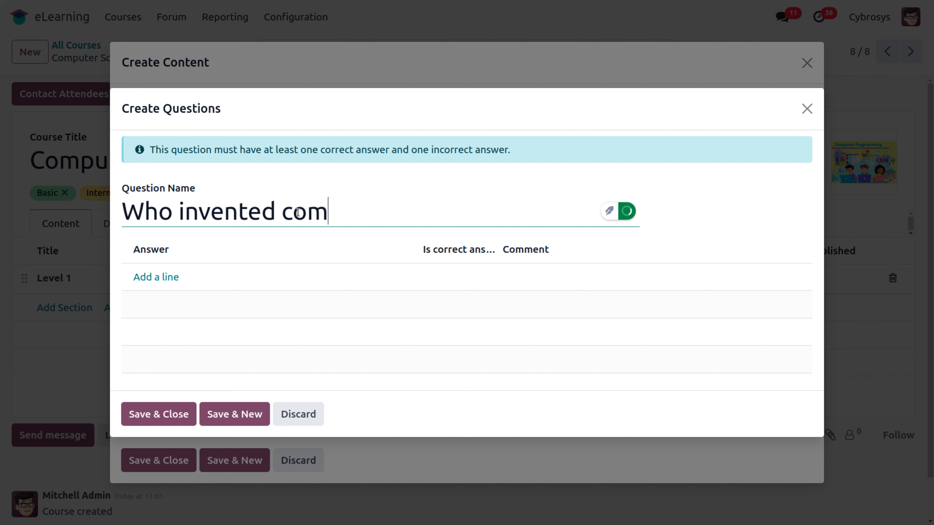
text(puter)
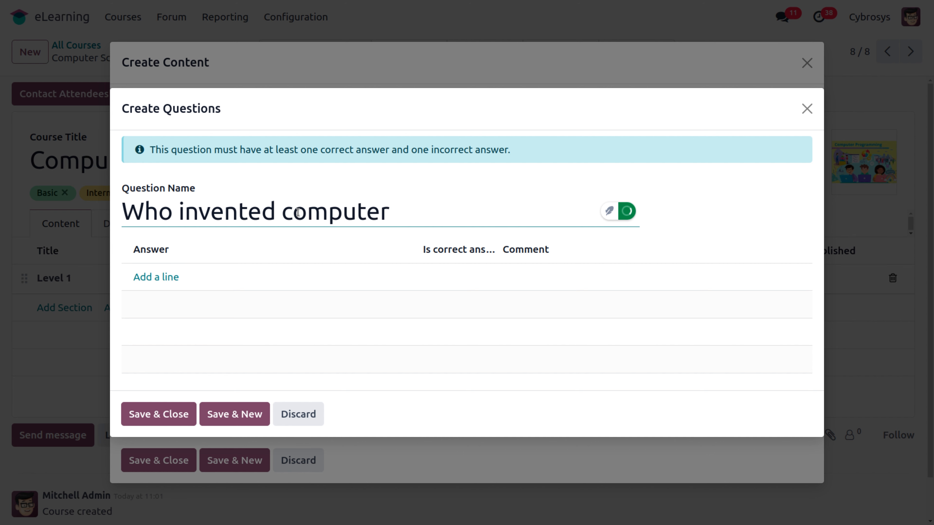
text(?)
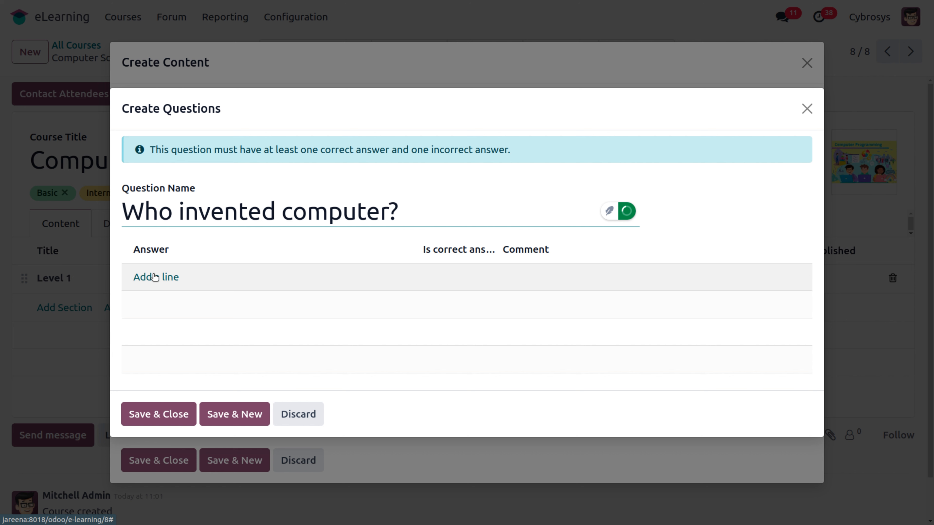
Add the answer "Charles babbage" to the question, mark it as correct and comment it with "Correct answer"
click(156, 277)
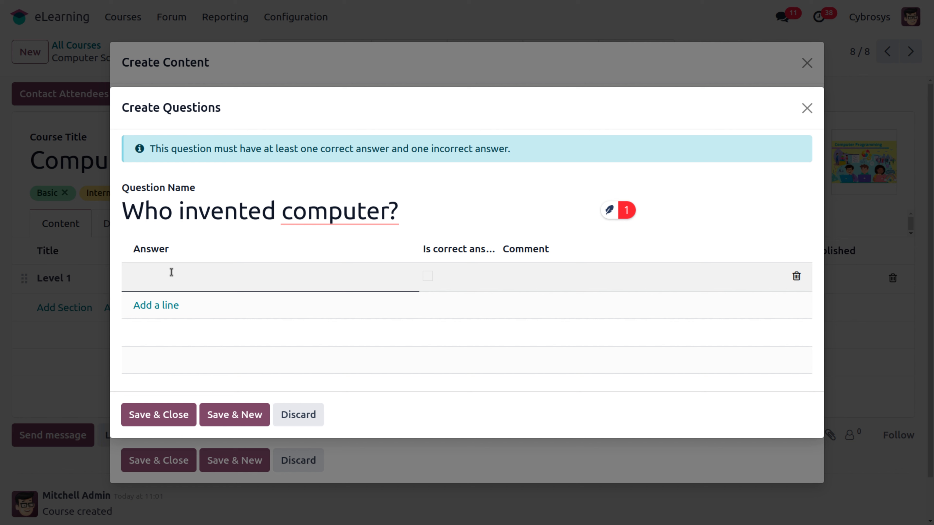
text(ChaA)
key(BackSpace)
text(RLES)
key(BackSpace)
key(BackSpace)
key(BackSpace)
key(BackSpace)
text(rles b)
text(abbgae)
key(BackSpace)
key(BackSpace)
key(BackSpace)
text(age)
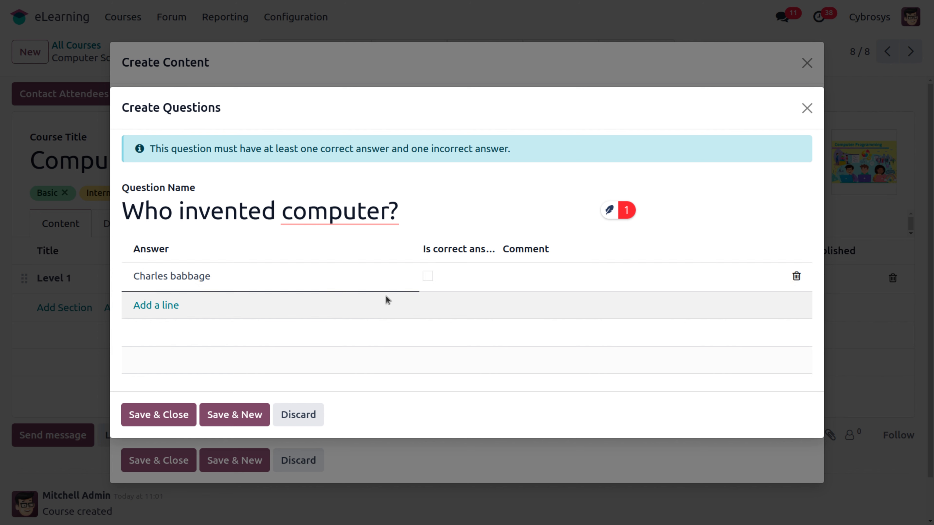
click(428, 276)
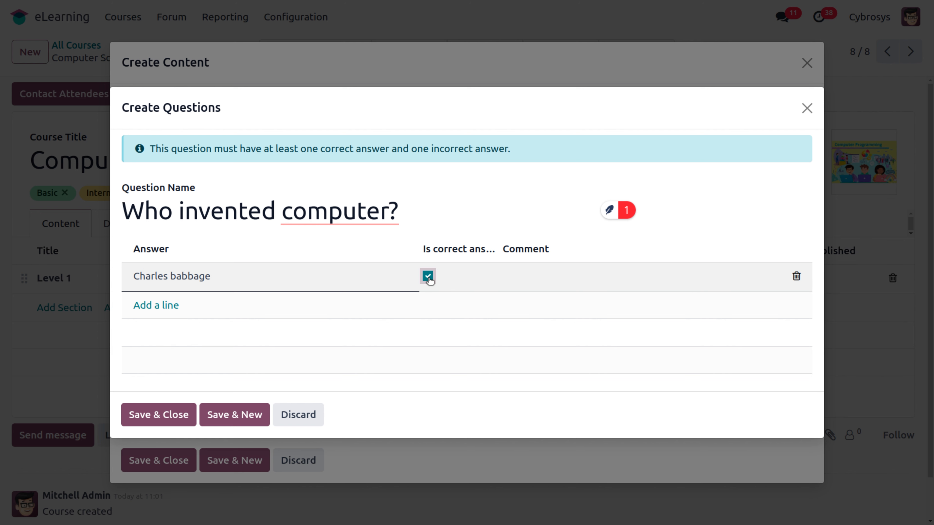
click(559, 280)
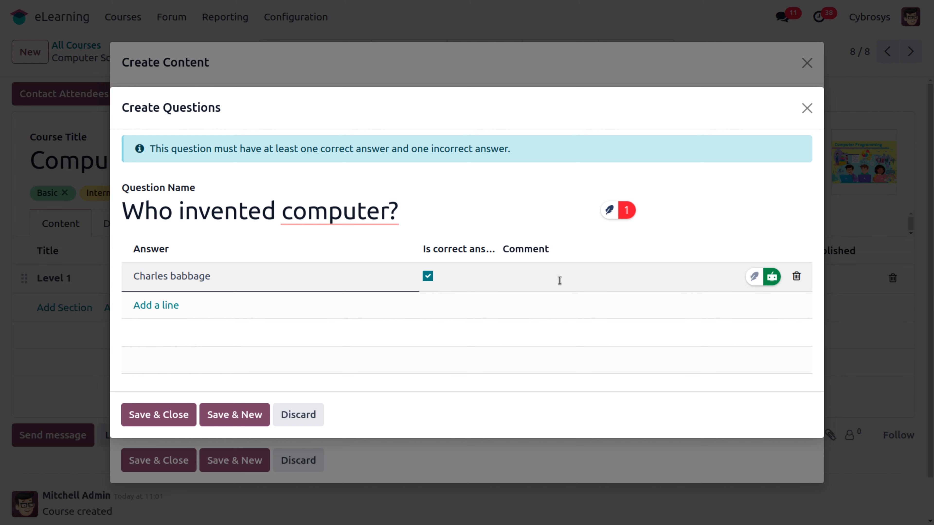
text(Correct answer)
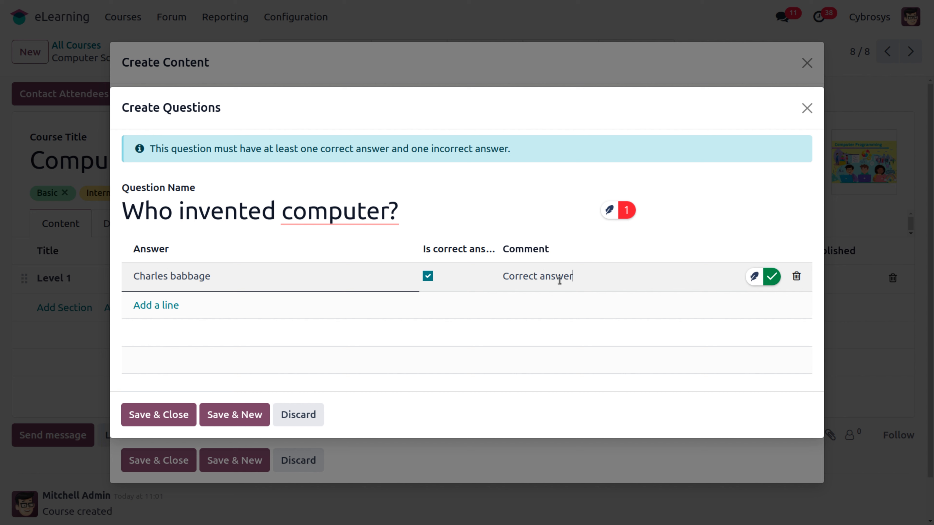
Add three more answers to the question without marking them correct: "james watt", "Marie curie" and "C V Ramen"
click(152, 305)
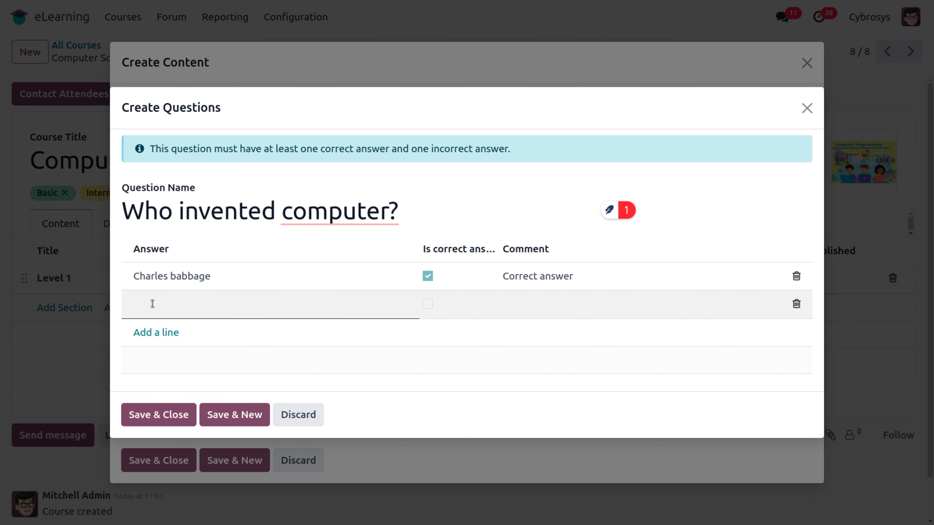
text(james watt)
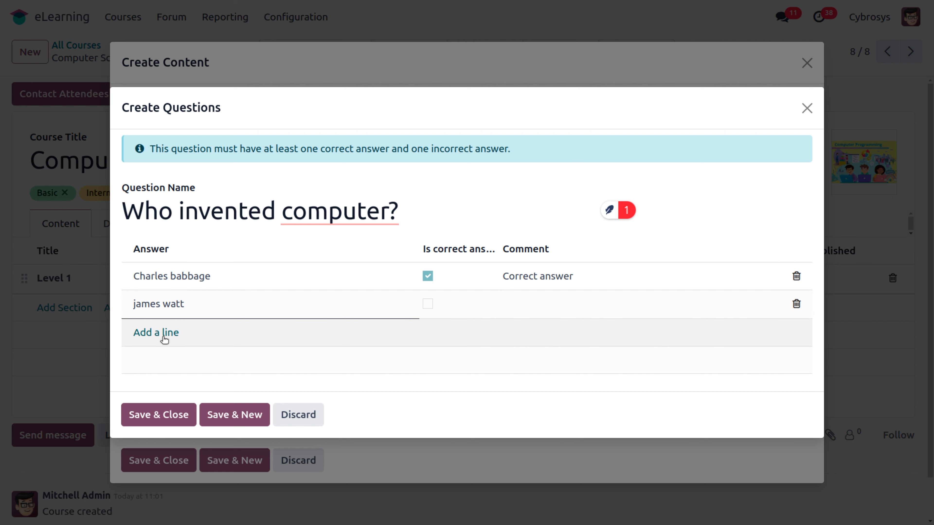
click(164, 338)
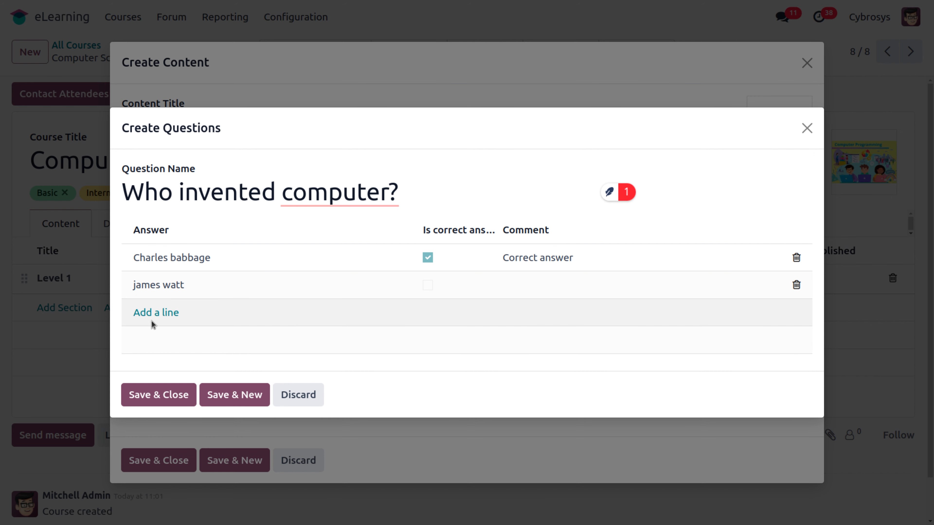
click(146, 313)
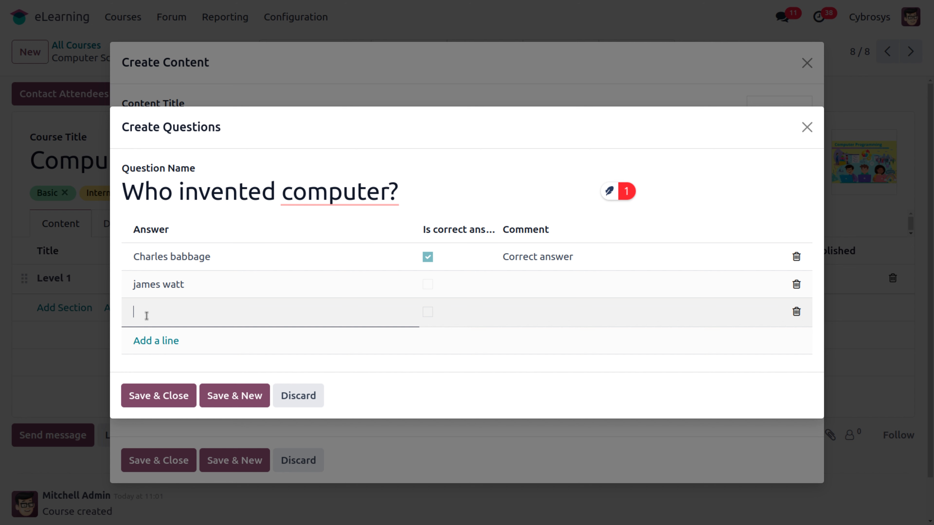
text(Marie curie)
click(150, 341)
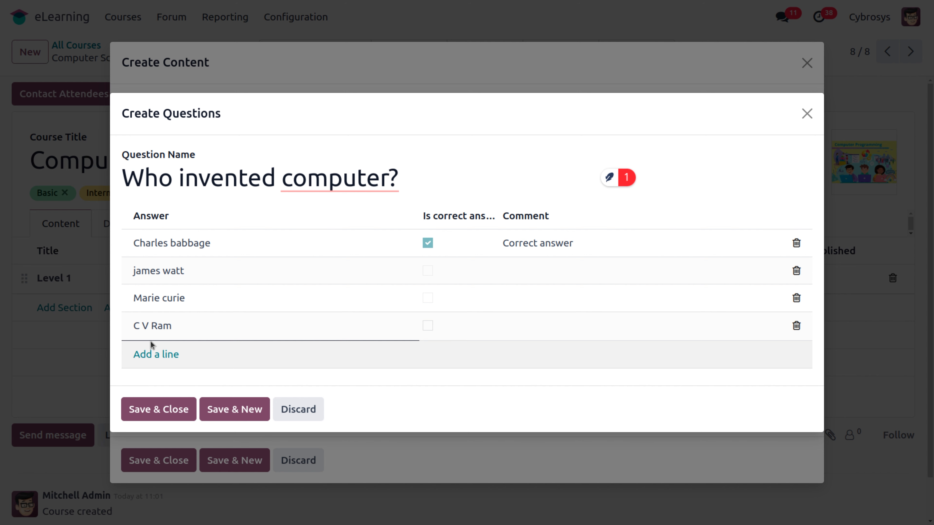
text(en)
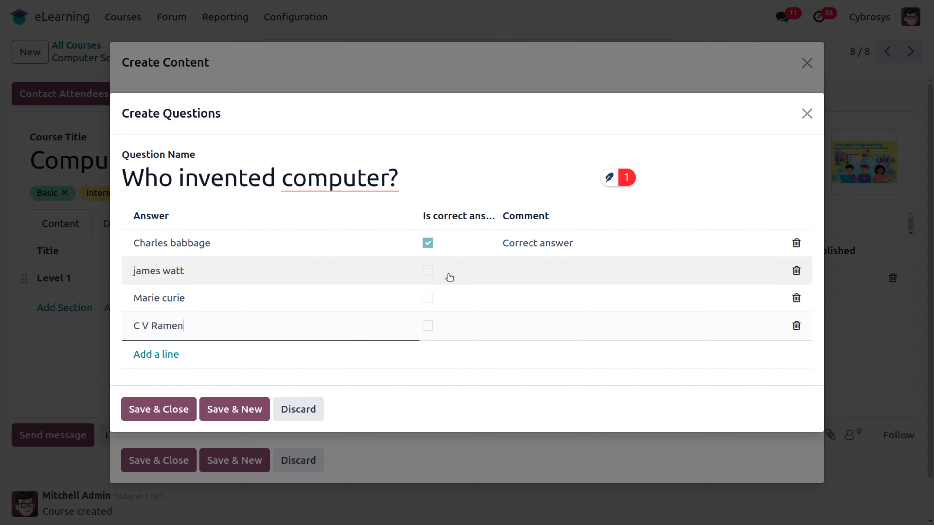
Enter the comment "wrong answer" for each of the three incorrect answers, and save and close both the question and the content
click(509, 279)
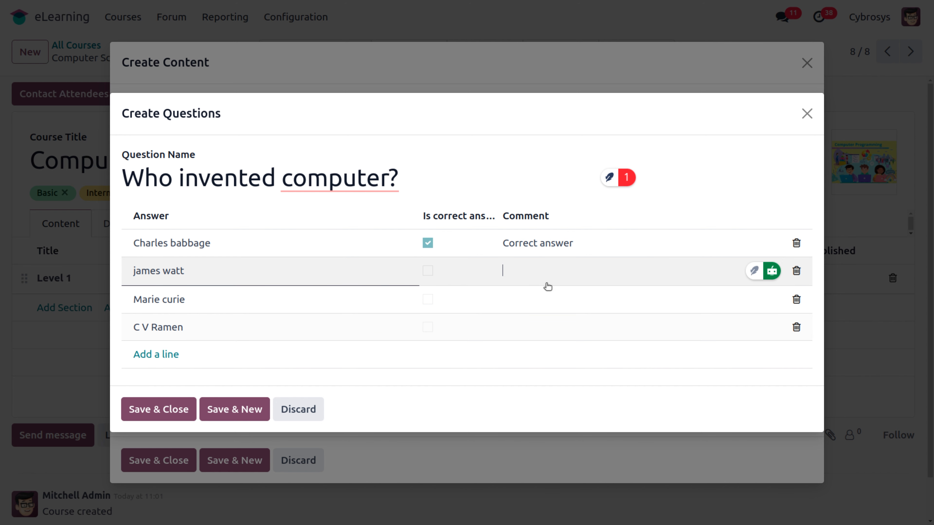
text(wrong answer)
key(ctrl+a)
key(ctrl+c)
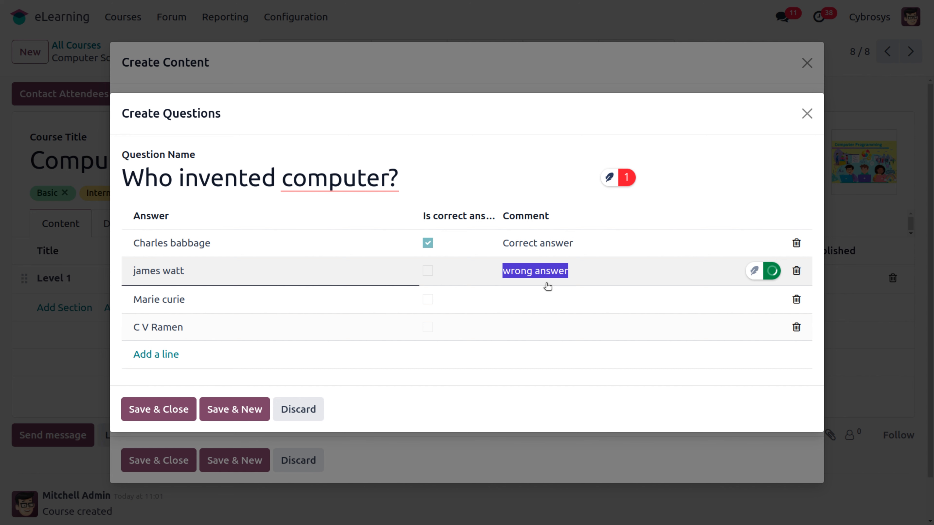
click(542, 299)
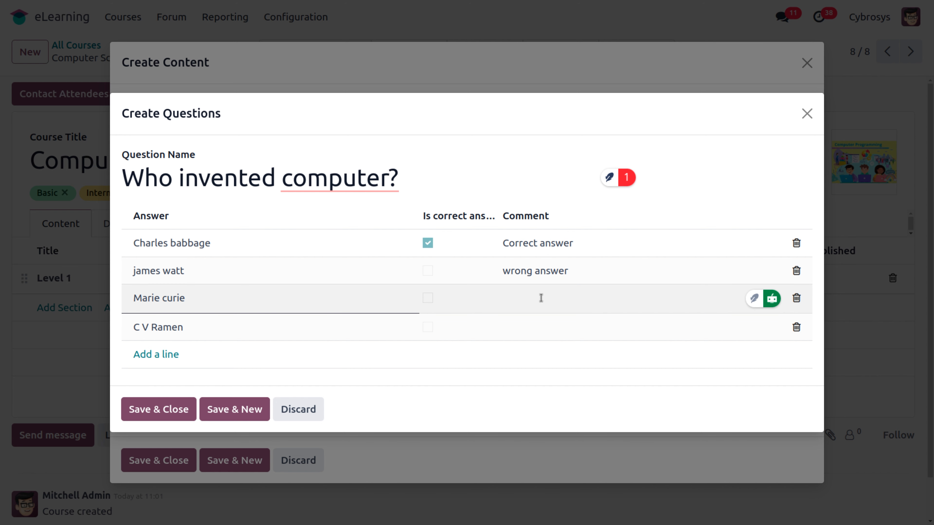
key(ctrl+v)
key(ctrl+v)
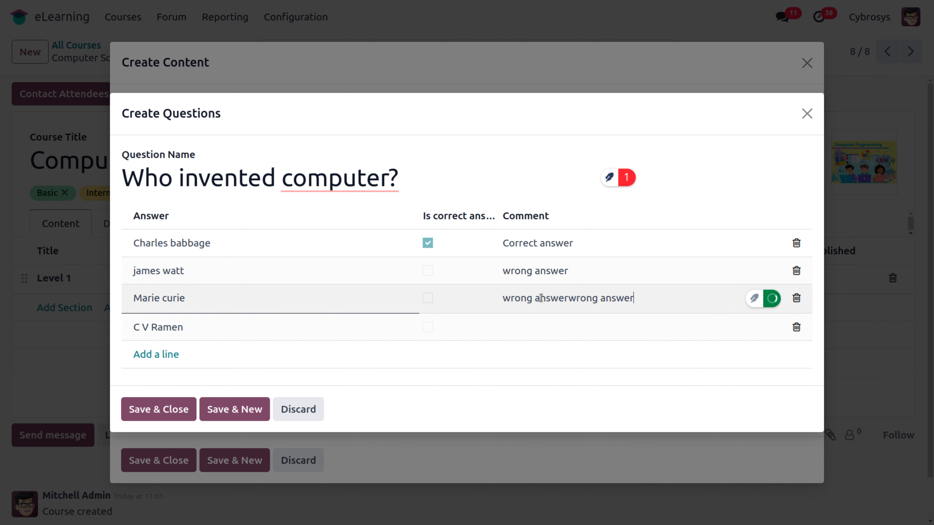
key(BackSpace)
key(BackSpace)
key(BackSpace)
key(BackSpace)
key(BackSpace)
key(BackSpace)
key(BackSpace)
key(BackSpace)
key(BackSpace)
key(BackSpace)
key(BackSpace)
key(BackSpace)
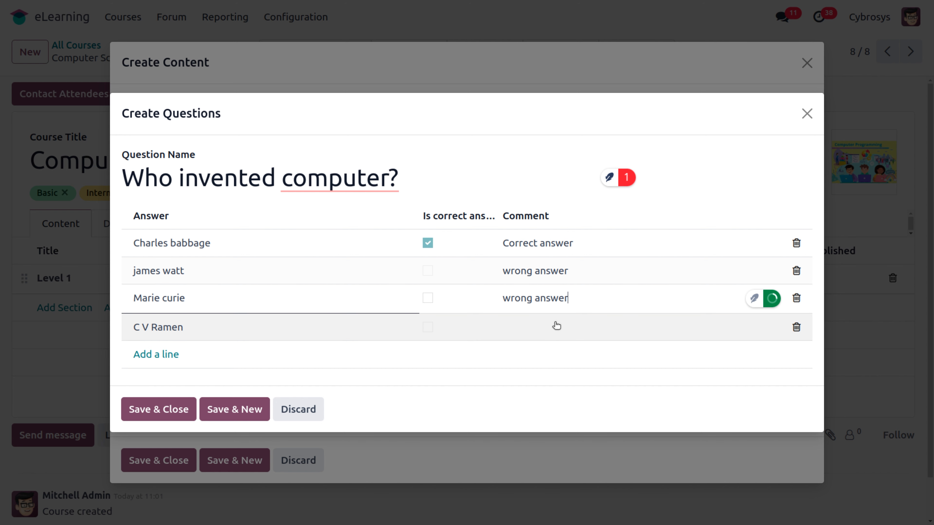
click(535, 332)
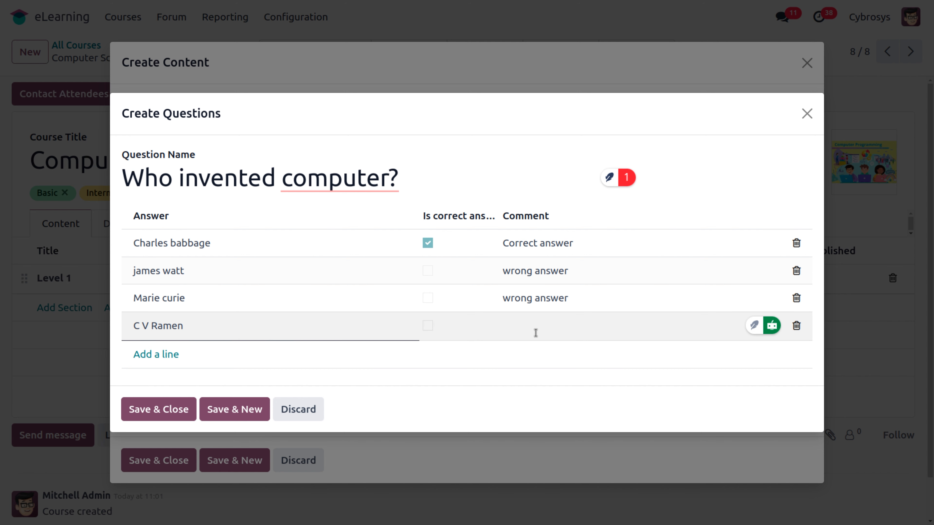
key(ctrl+v)
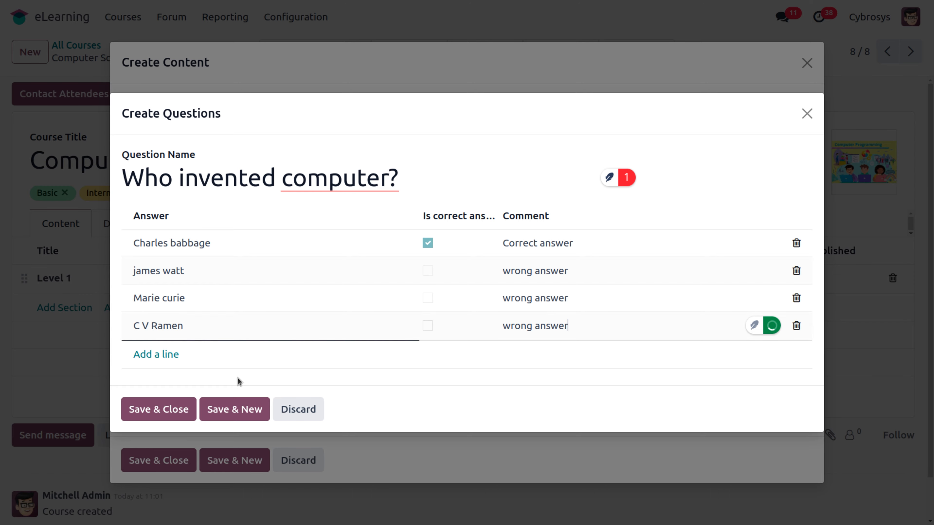
click(158, 408)
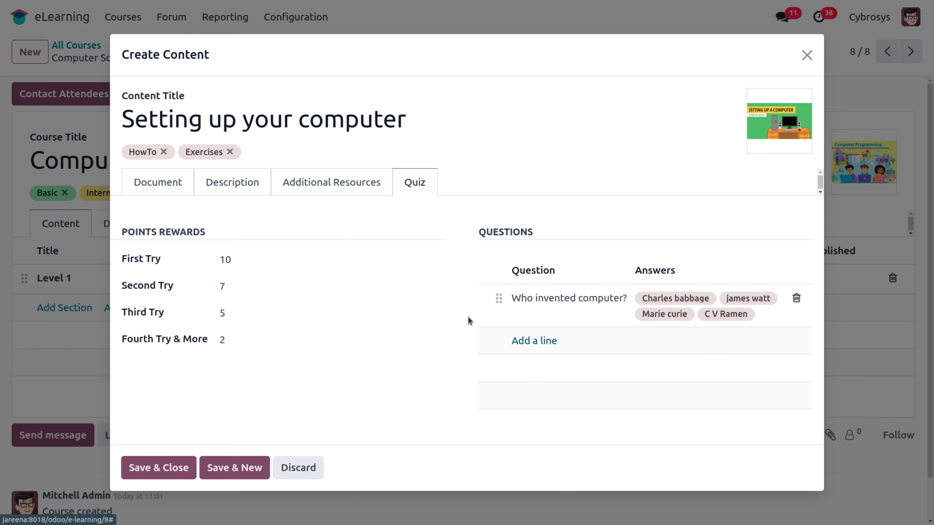
click(163, 473)
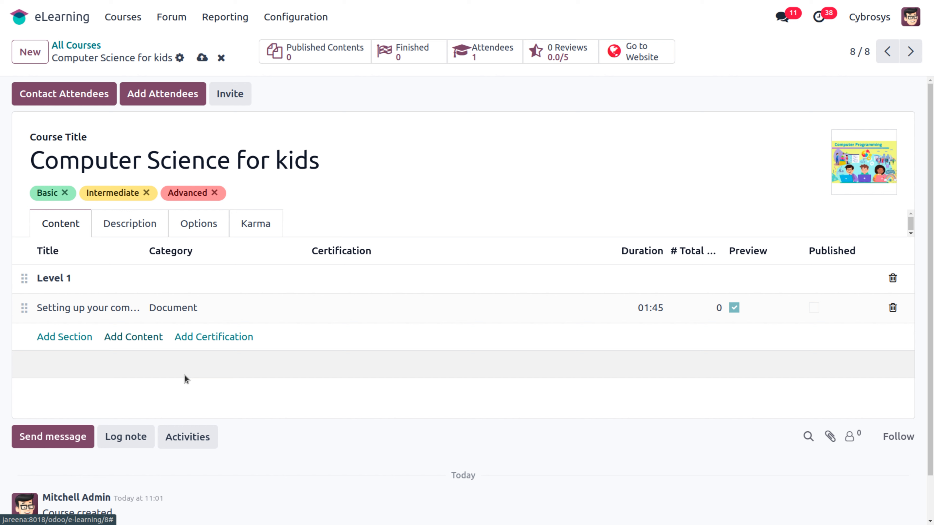
Add a certification to the course content and title it "Computer Certificate", keeping Certification as the content type
click(231, 339)
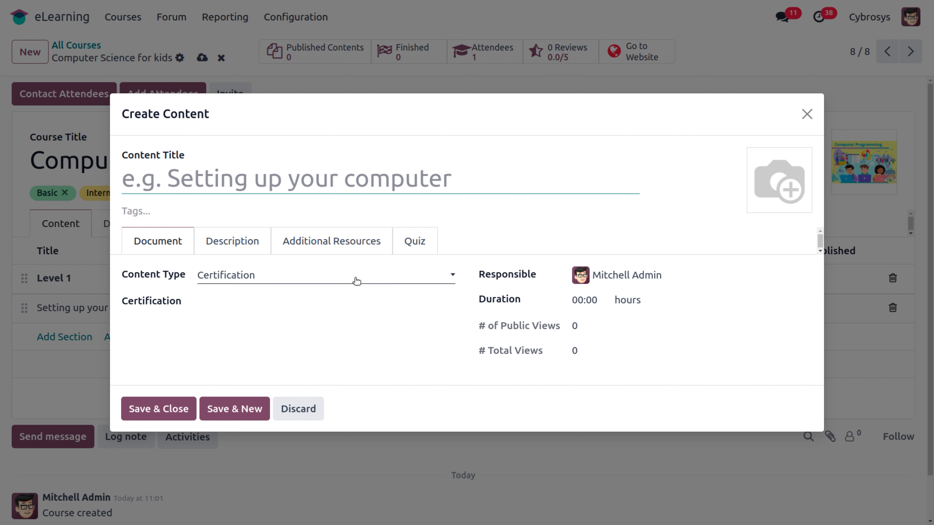
click(319, 282)
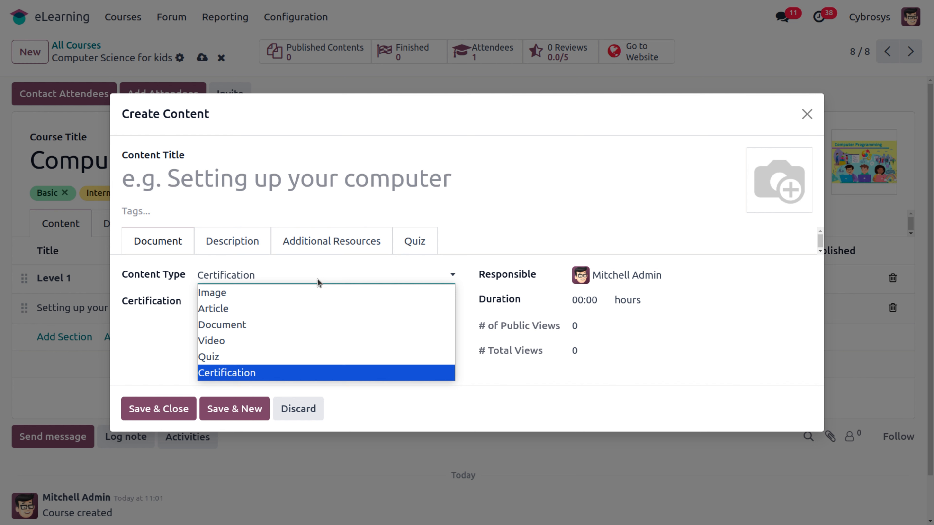
click(318, 279)
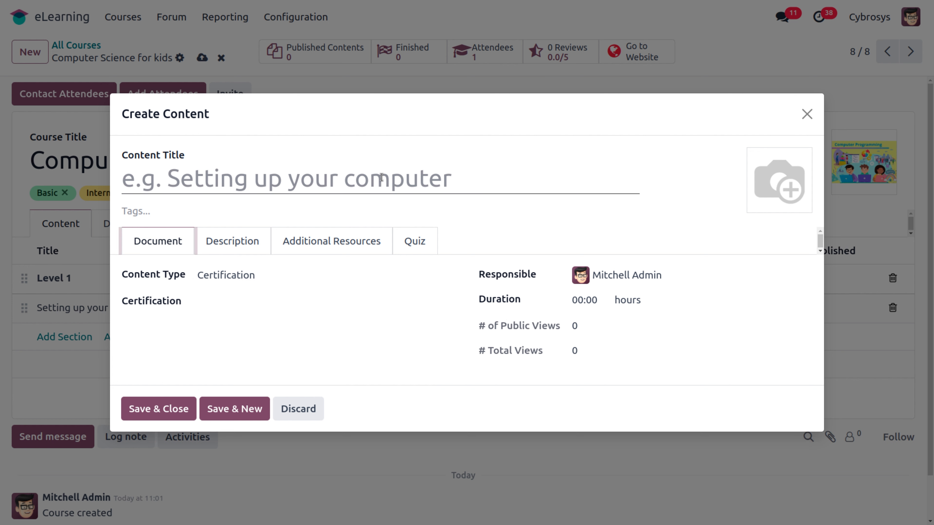
click(242, 163)
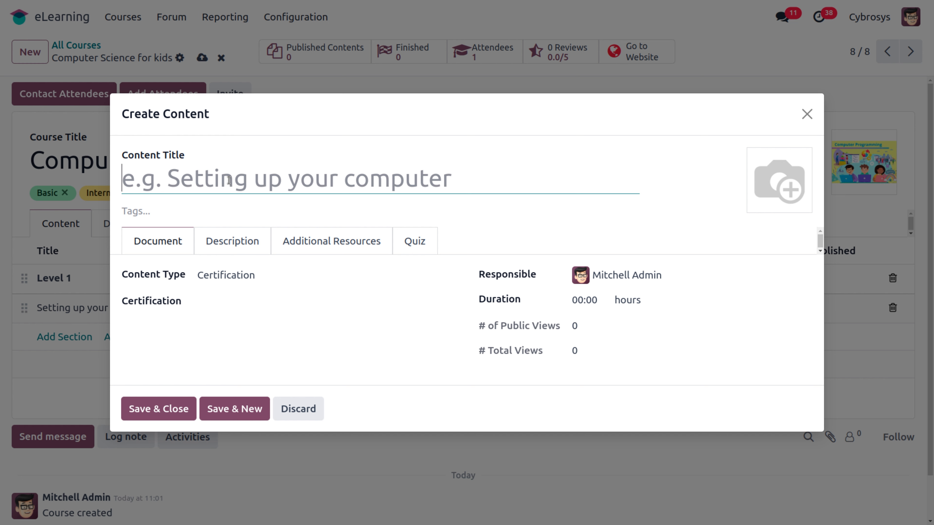
text(Computer )
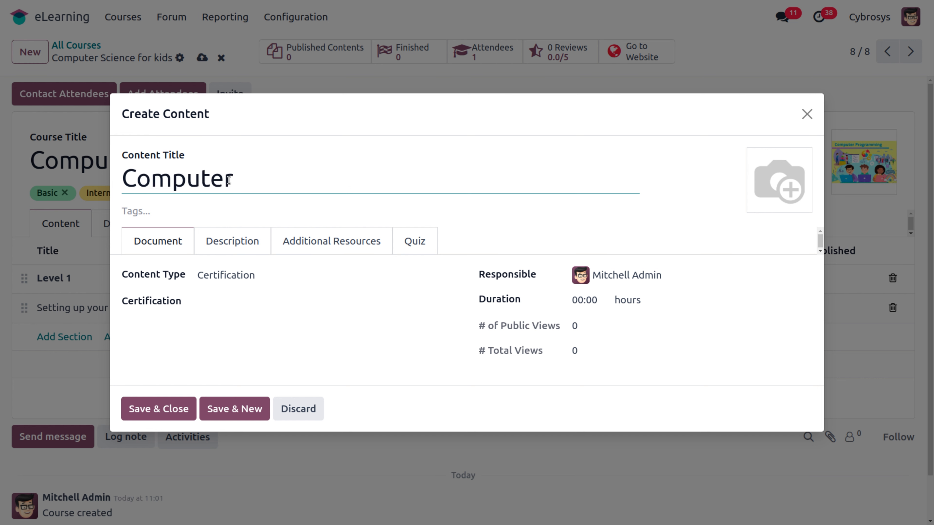
text(Certifit)
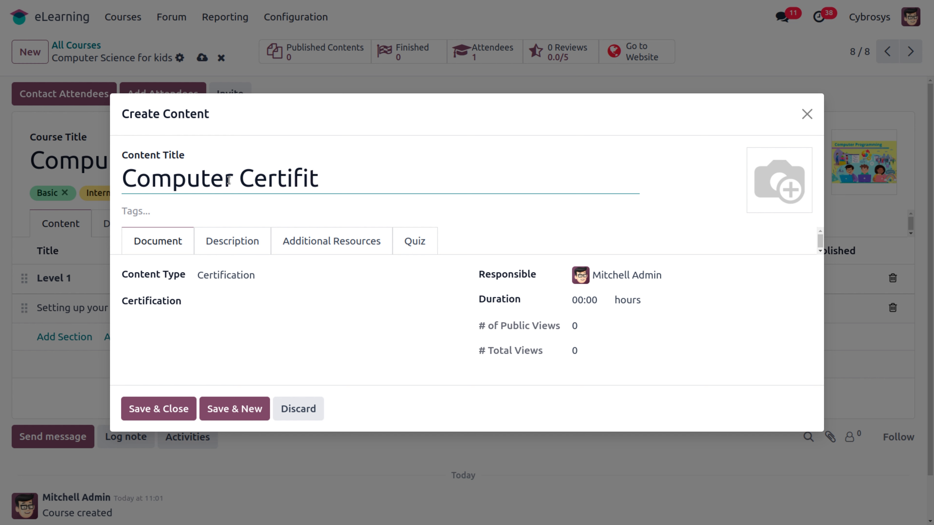
key(BackSpace)
text(cate)
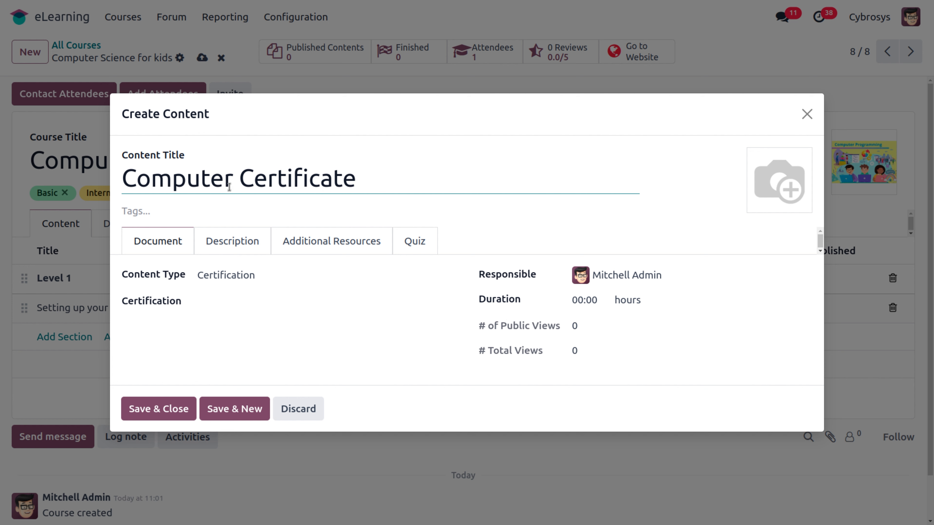
Set certificate.png from the Downloads folder as the image of the certification content
click(216, 212)
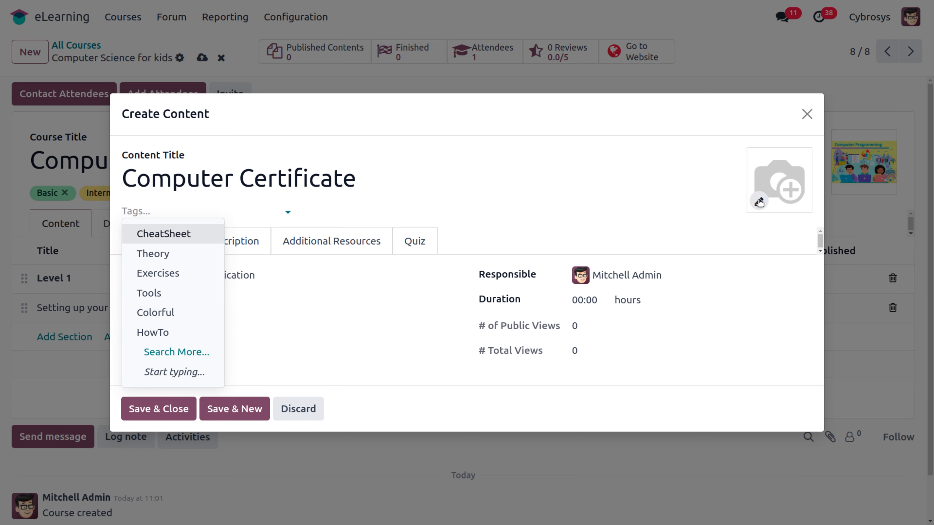
click(758, 201)
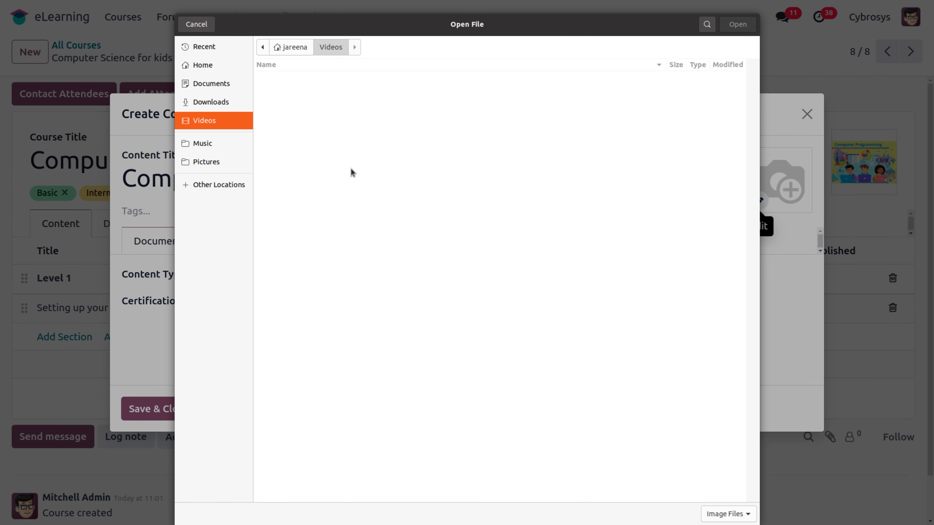
click(220, 84)
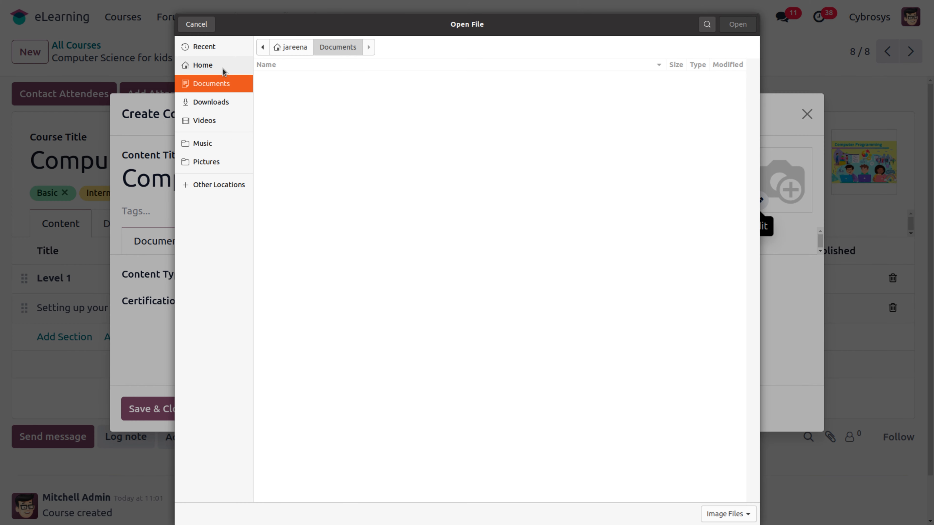
click(211, 101)
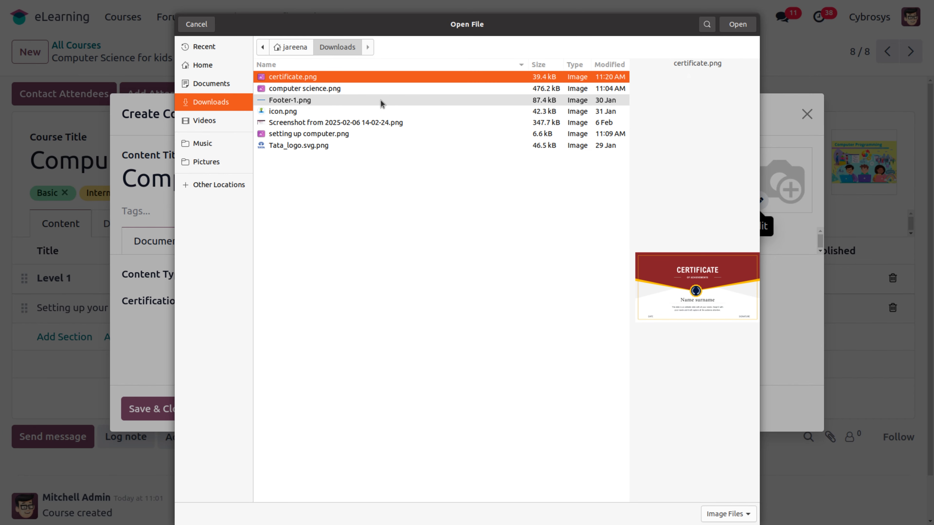
key(Return)
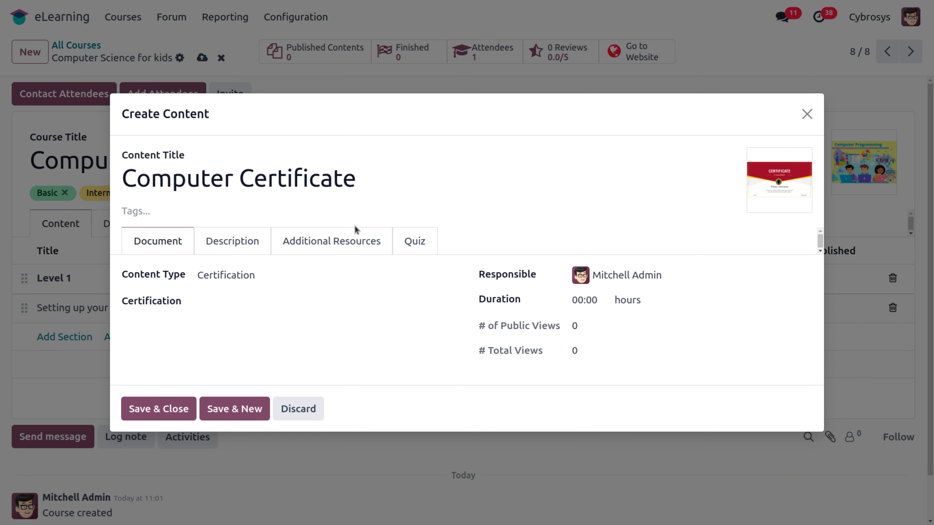
Create a new certification titled "Course completion" for the content, leave it unrestricted, and start adding a question to it
click(300, 299)
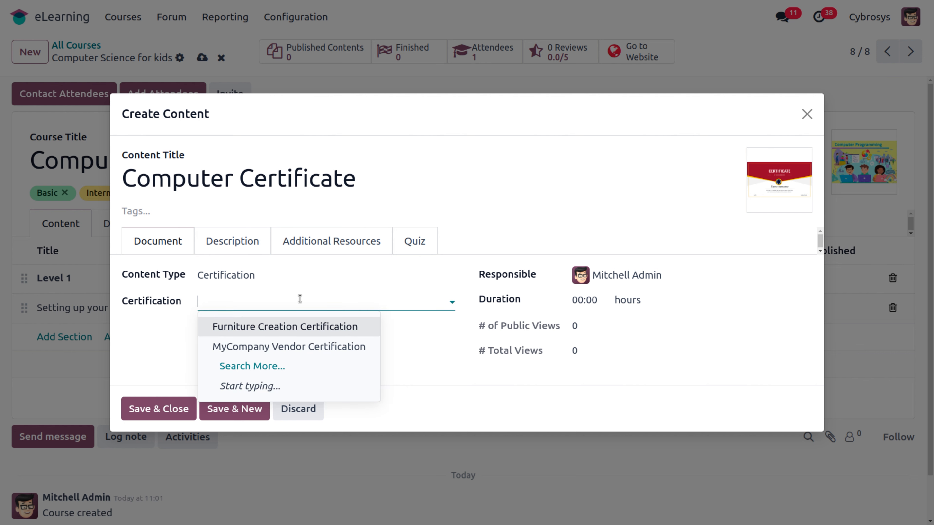
click(269, 368)
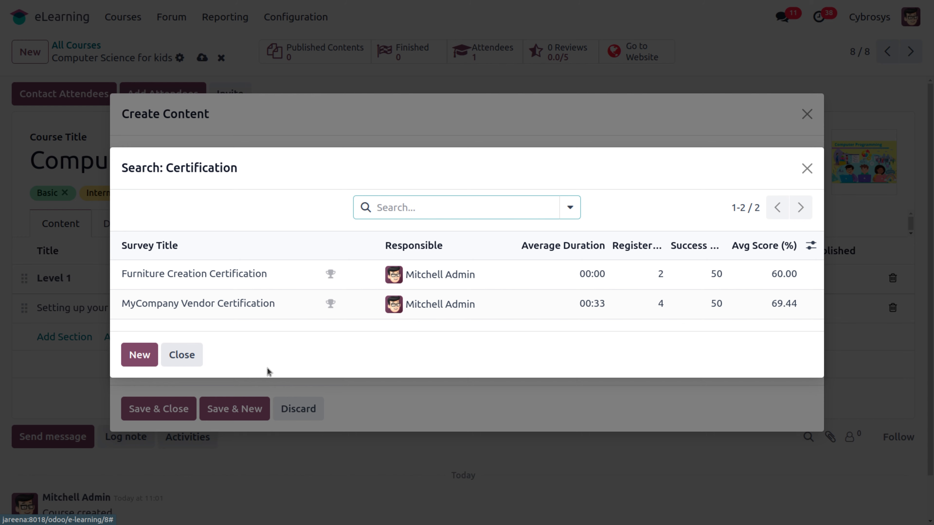
click(148, 355)
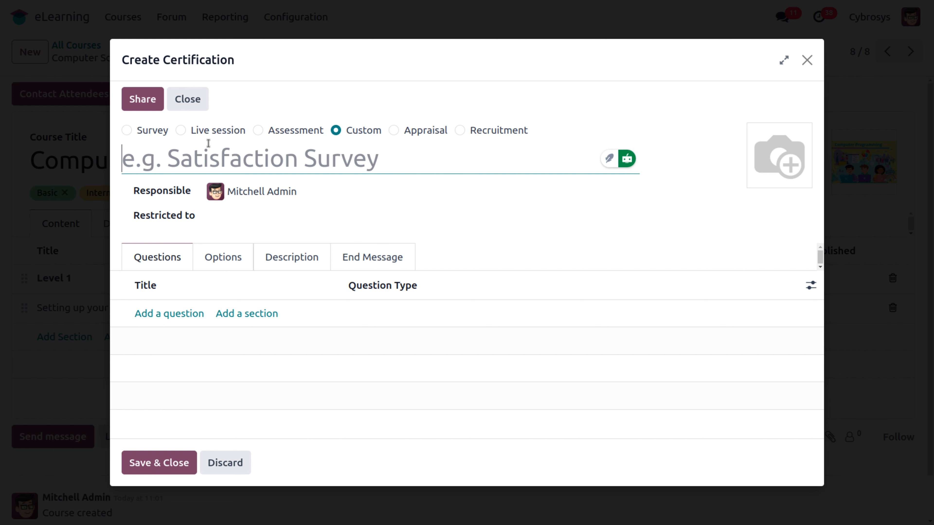
text(Cours)
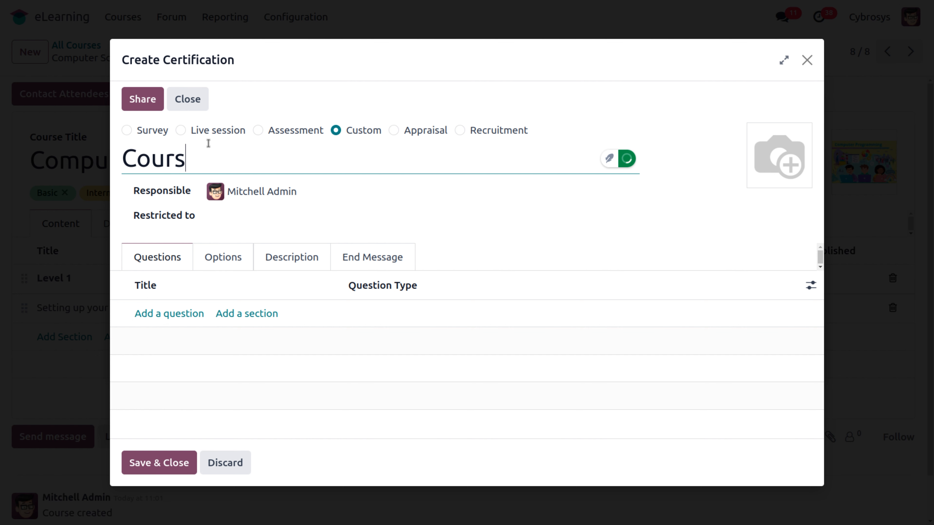
text(e comp)
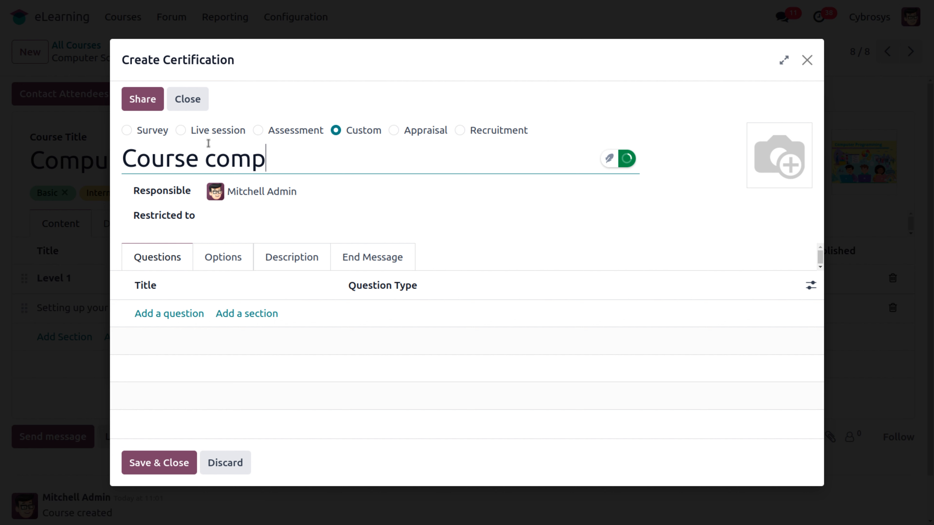
text(letion)
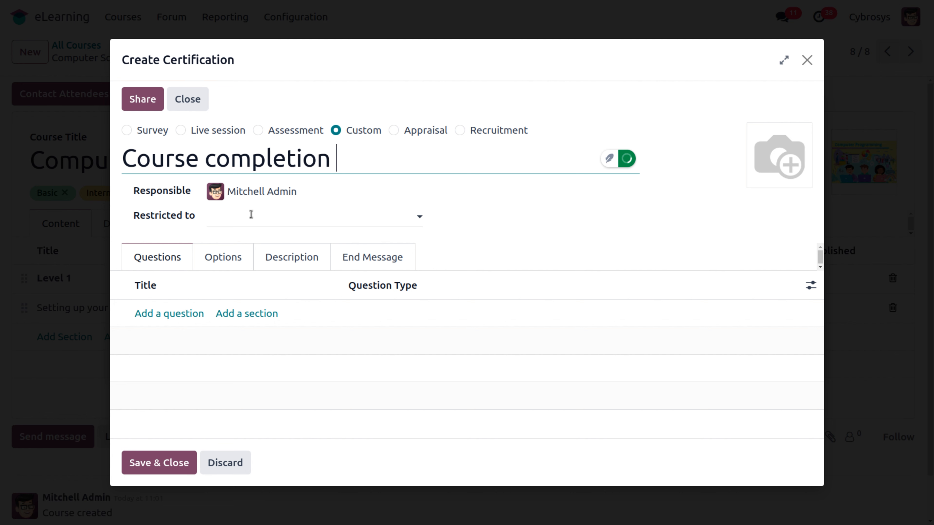
click(251, 215)
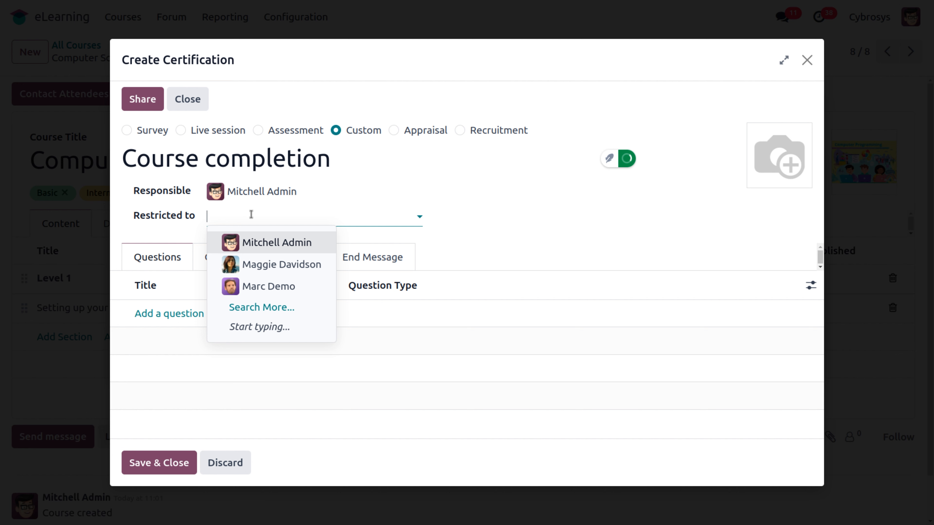
click(544, 215)
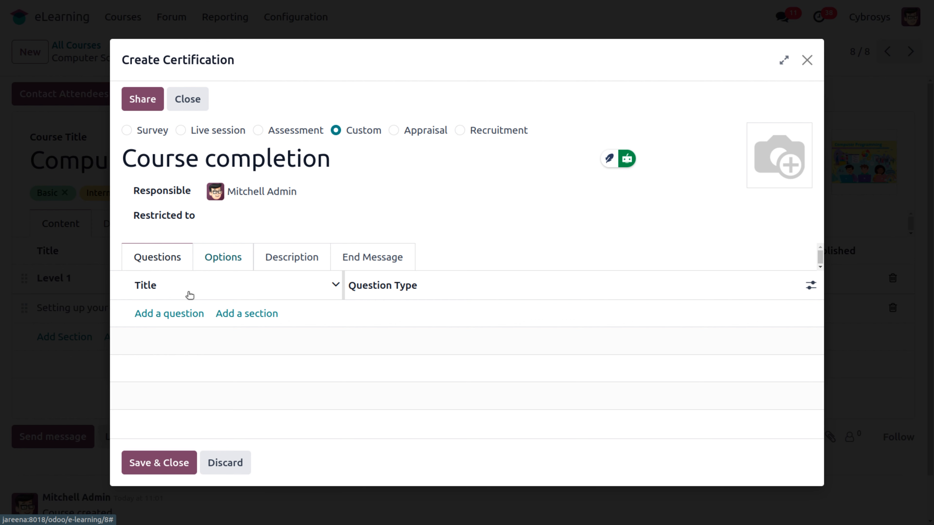
click(176, 315)
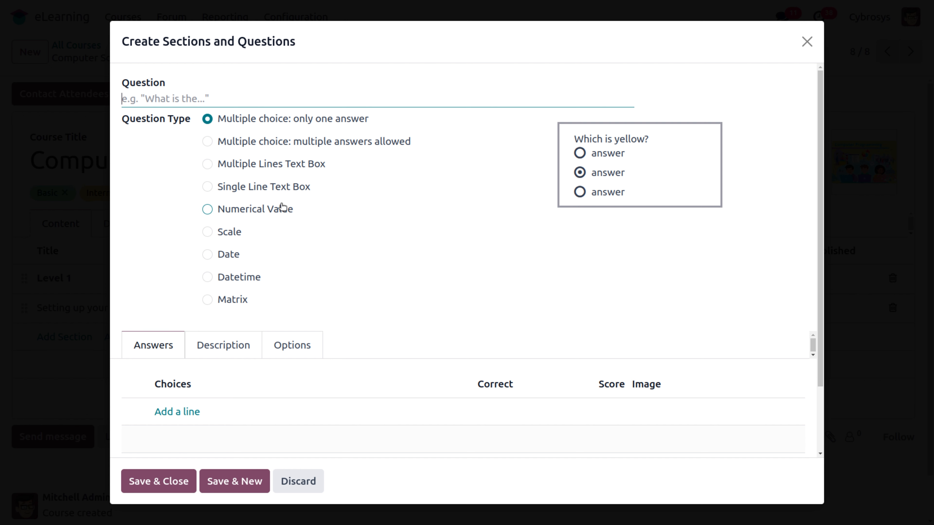
Examine the previews of the question types from Multiple Lines Text Box to Matrix, and the answer and option settings for Matrix
click(208, 163)
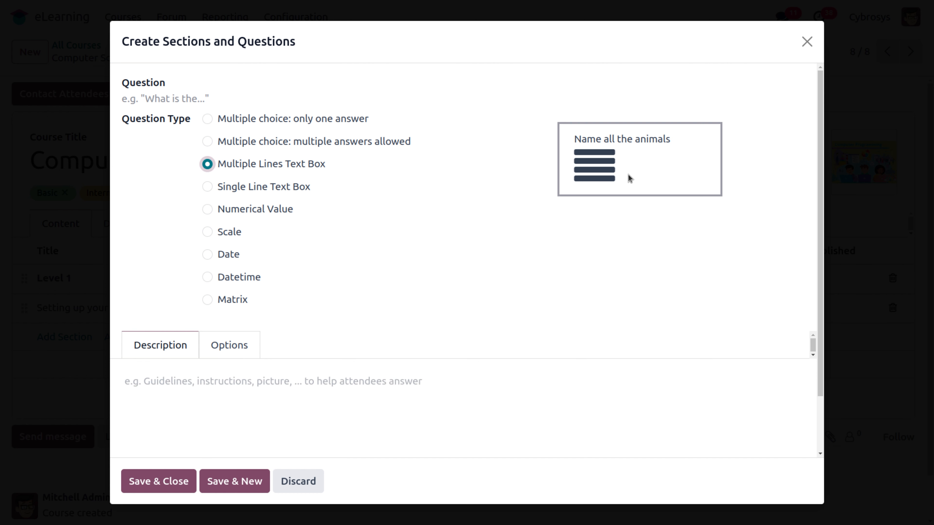
click(263, 194)
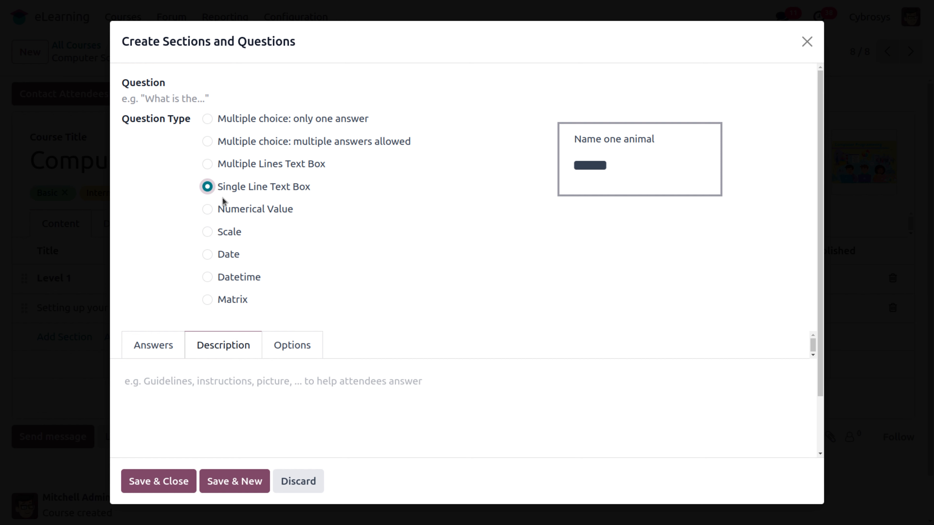
click(207, 210)
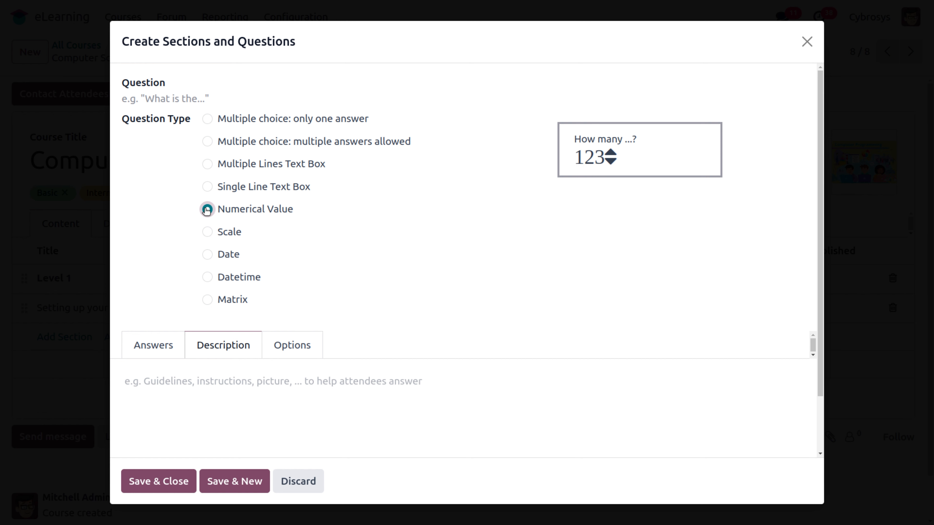
click(206, 232)
click(207, 254)
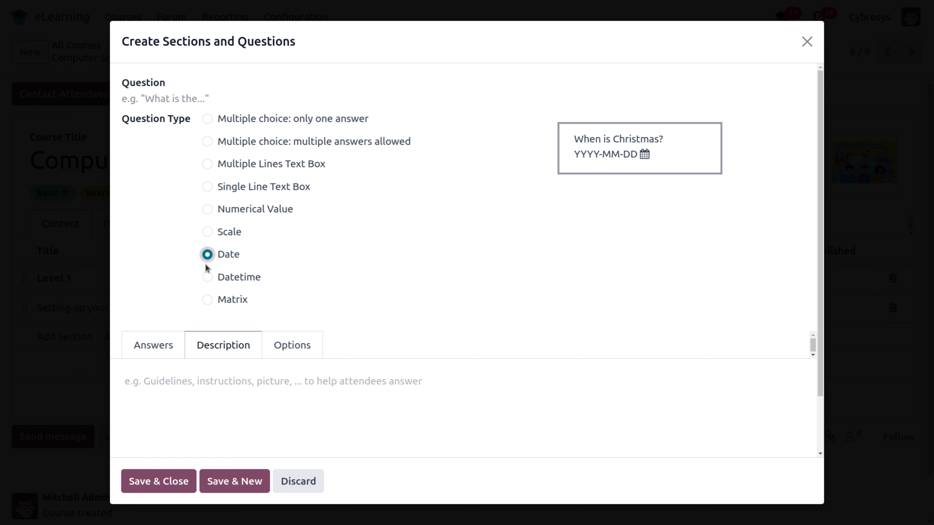
click(208, 278)
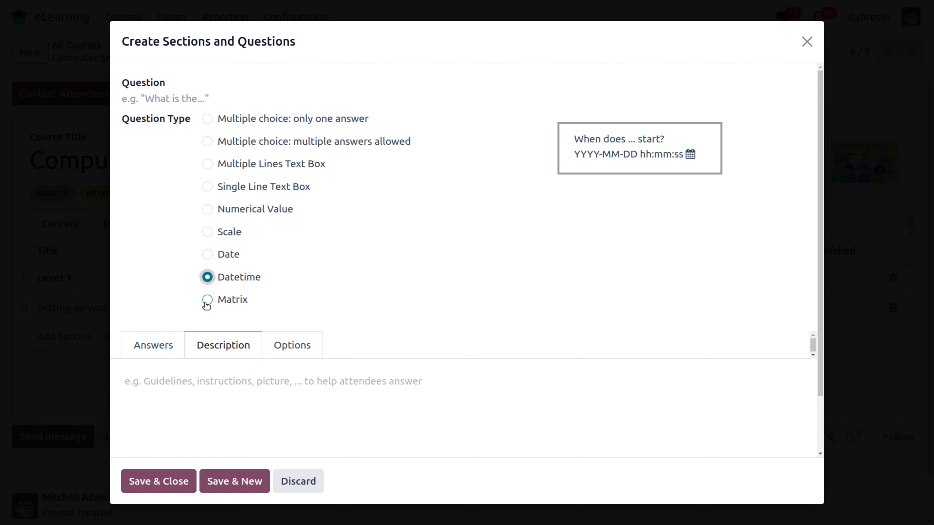
click(207, 300)
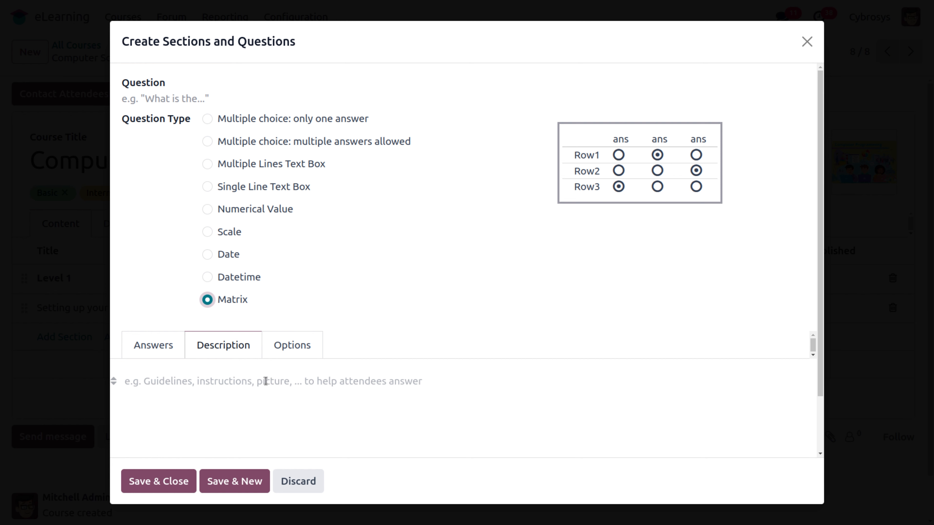
click(172, 346)
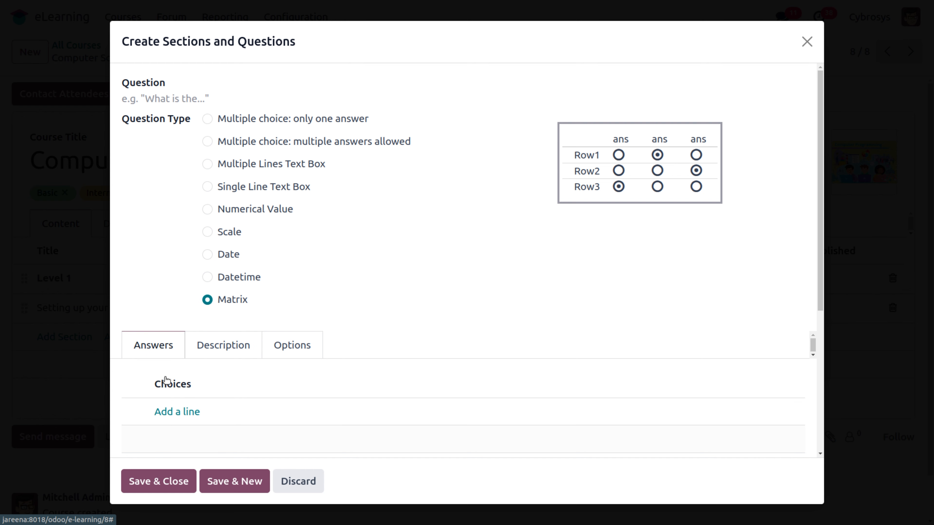
click(298, 336)
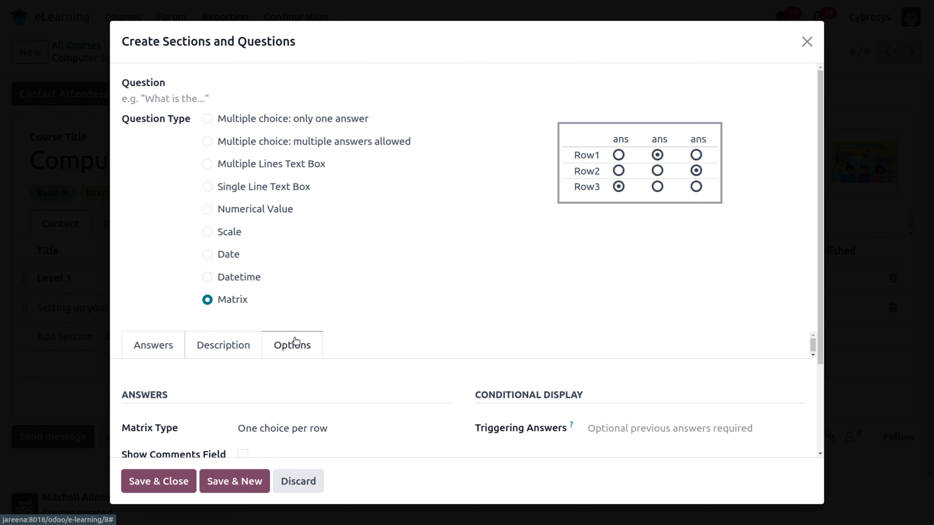
scroll(258, 364, down, 3)
scroll(258, 364, up, 3)
Set the question type to Single Line Text Box, enter the question "Full form of CPU?" and display its answer settings
click(175, 98)
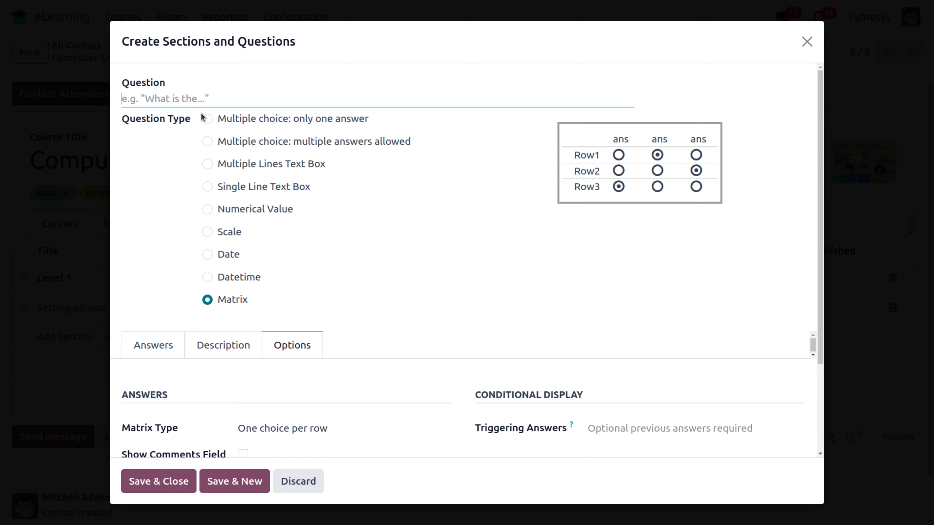
click(207, 119)
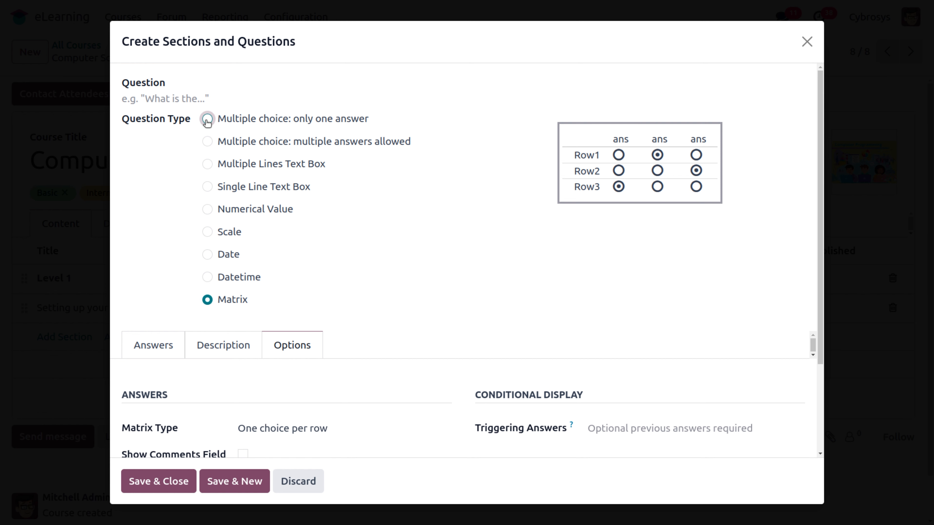
click(161, 100)
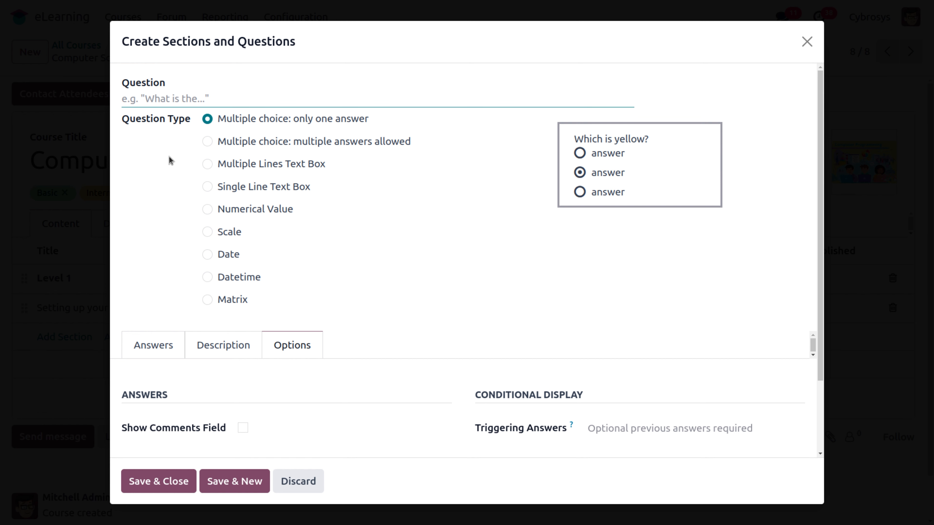
click(209, 187)
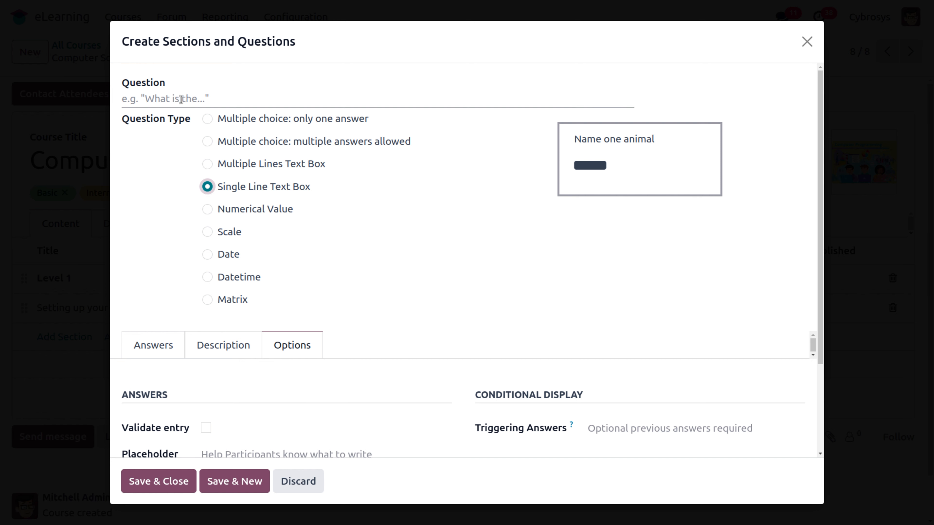
click(170, 96)
text(Ful)
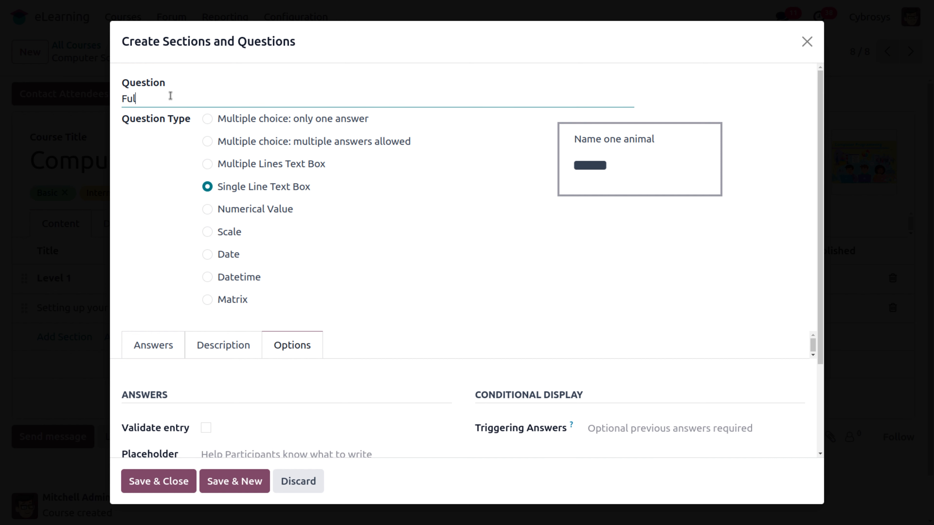
text(l form of CPU?)
click(174, 343)
scroll(174, 379, down, 3)
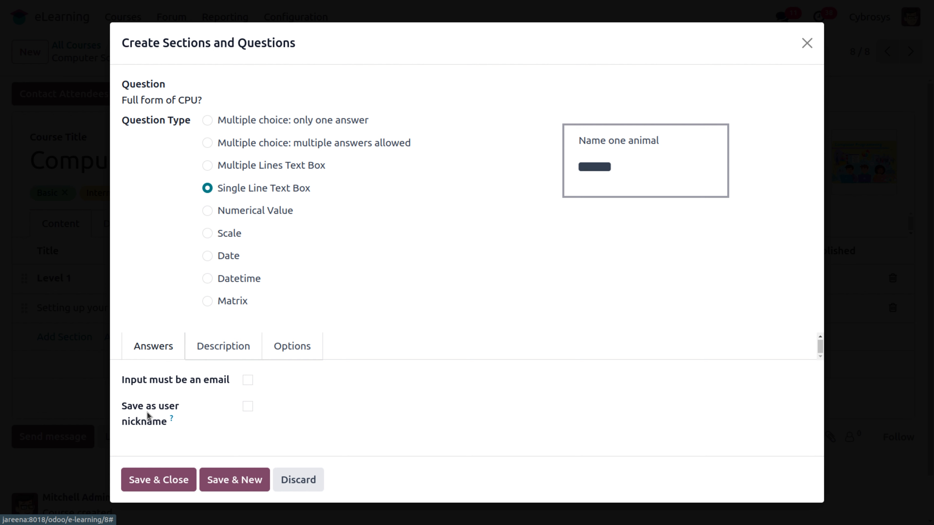
Enable saving the answer as user nickname and display the question's empty description area
click(247, 406)
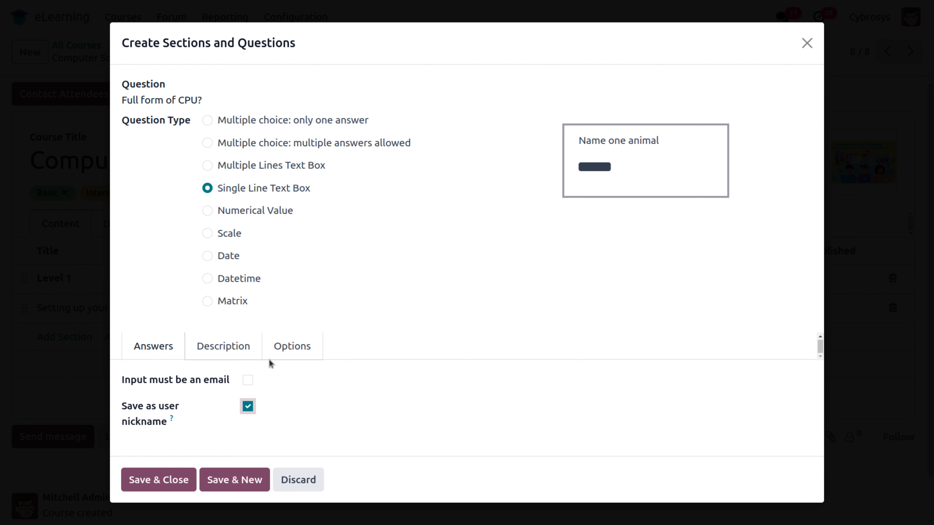
click(239, 346)
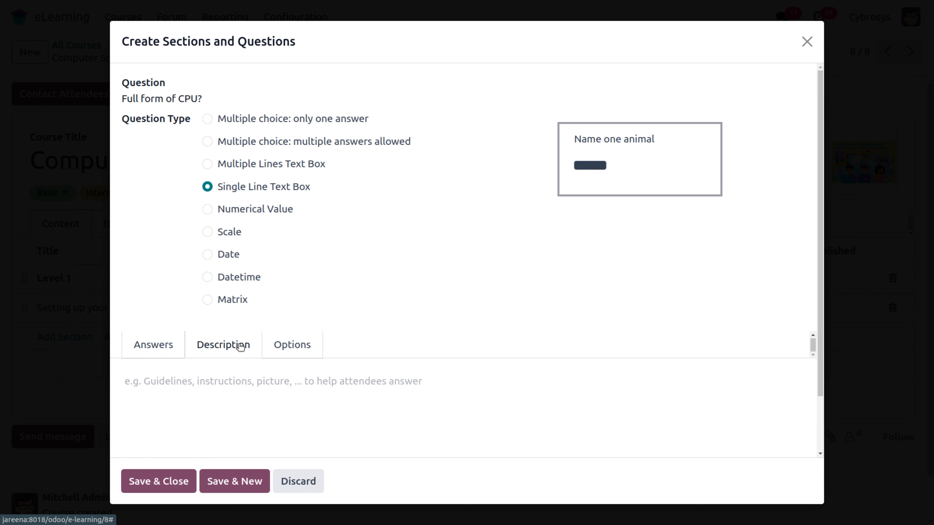
click(202, 401)
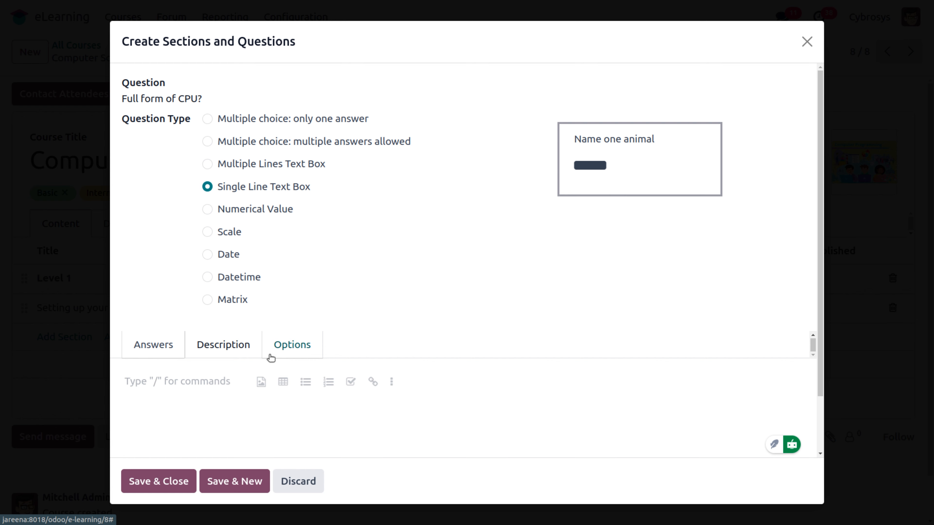
Enable entry validation in the question's options and set the maximum limit to 5
click(279, 349)
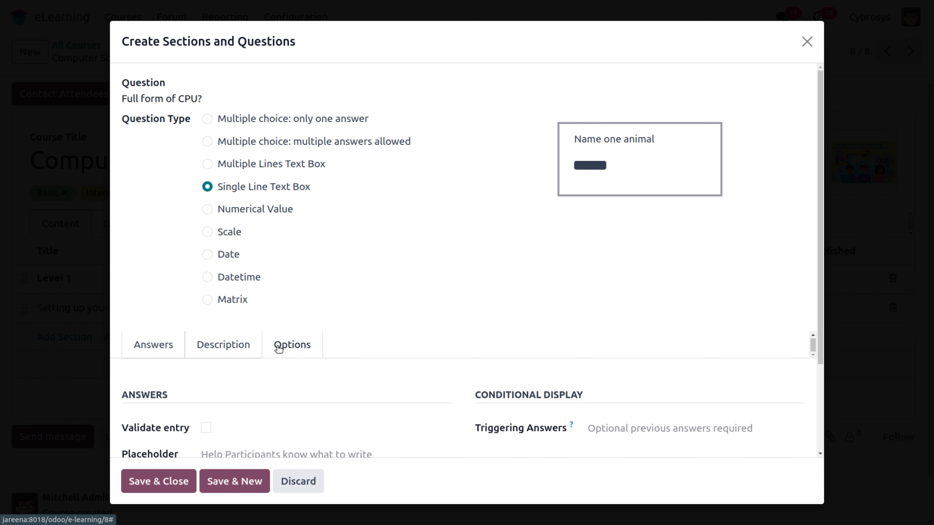
scroll(257, 410, down, 2)
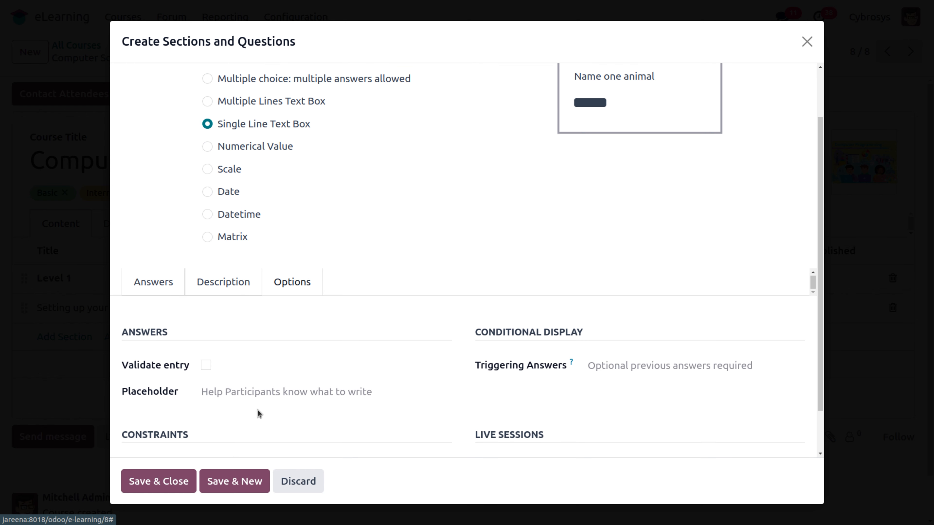
click(209, 347)
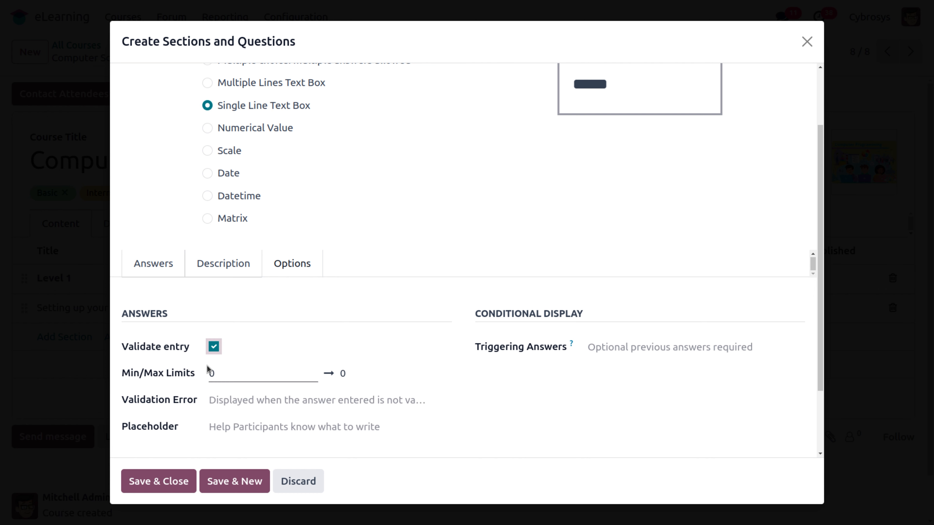
click(236, 368)
click(347, 371)
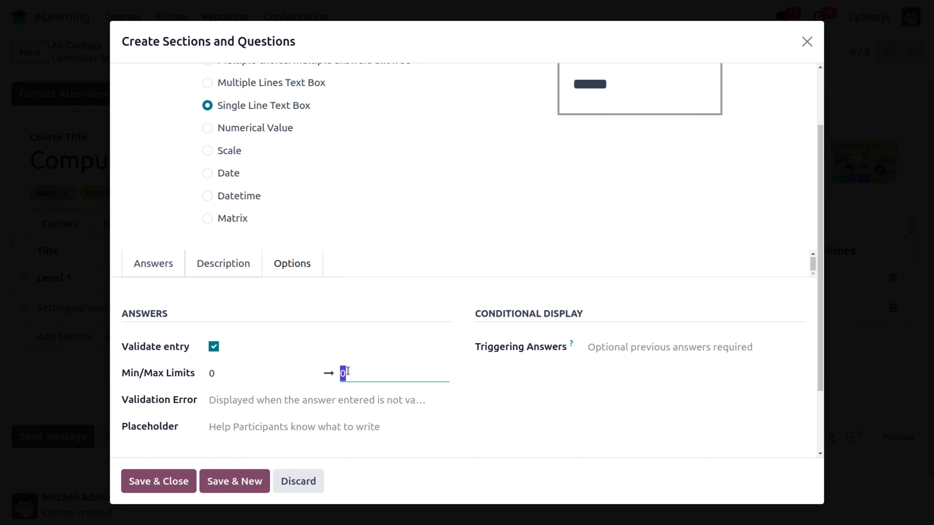
text(5)
click(374, 325)
Set the validation error to "wrong answer" and the placeholder to "write the answer"
click(277, 407)
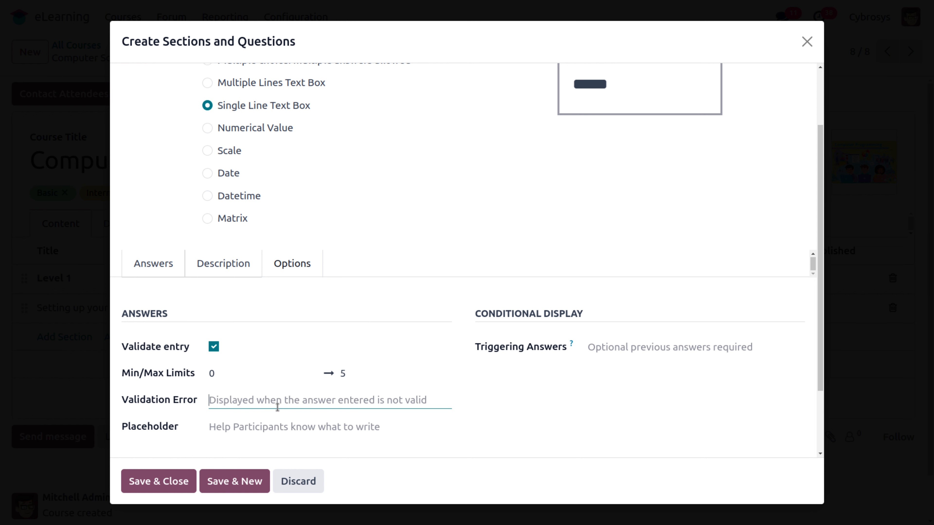
text(wrong w)
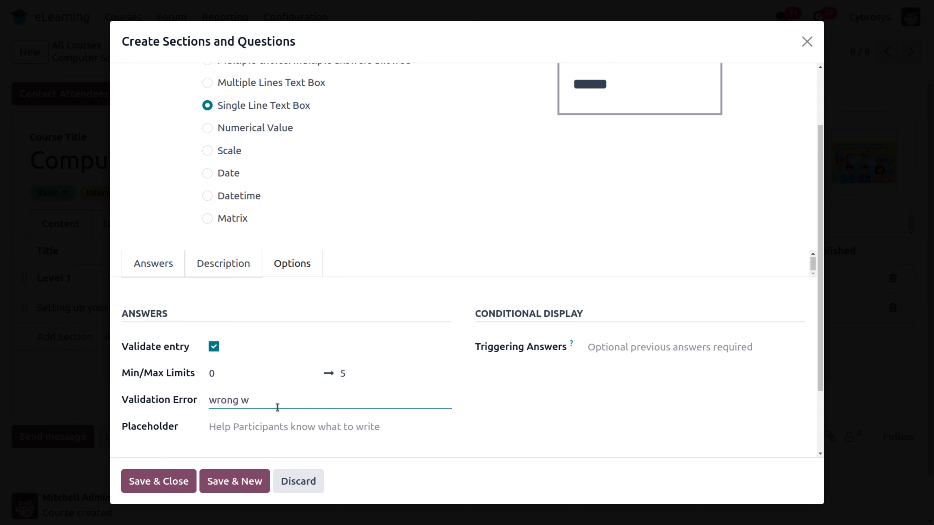
key(BackSpace)
text(answer)
click(237, 427)
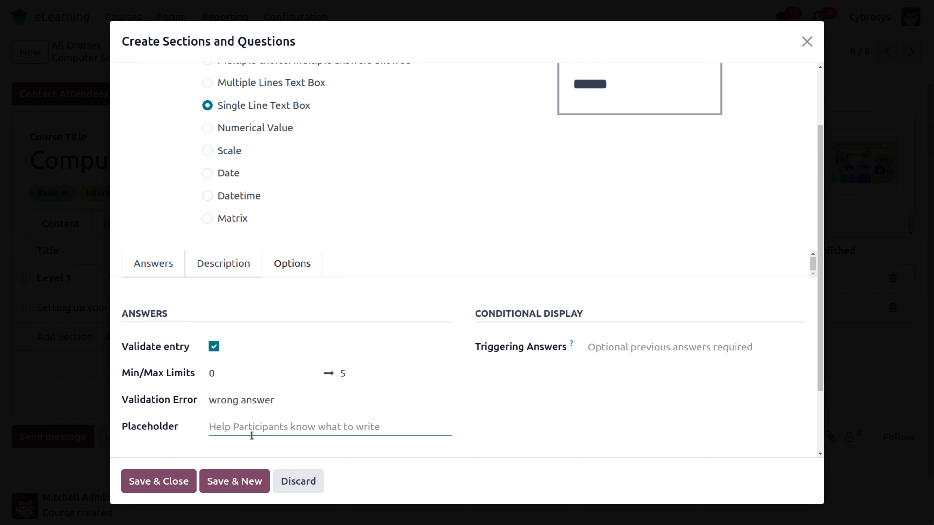
text(write)
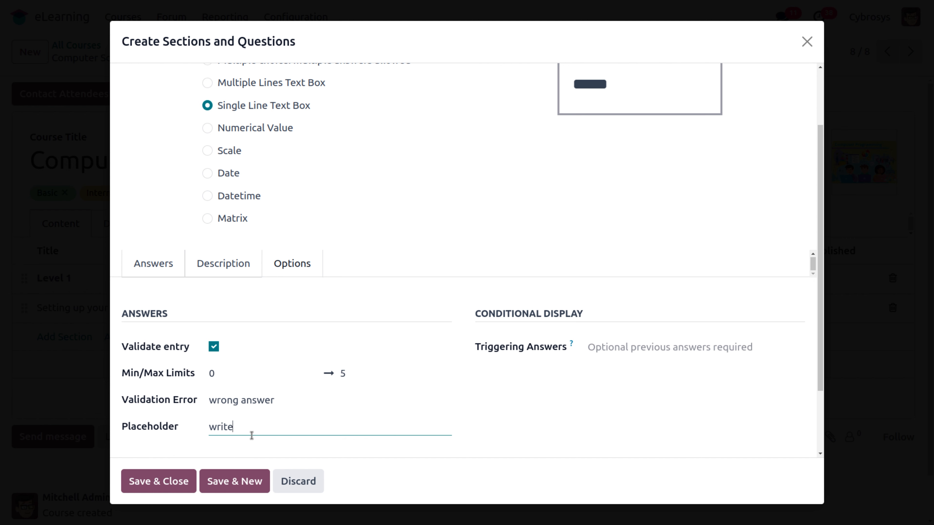
text( the answer)
Save the CPU question and start a new one worded "which is the out dated version of windows"
click(624, 347)
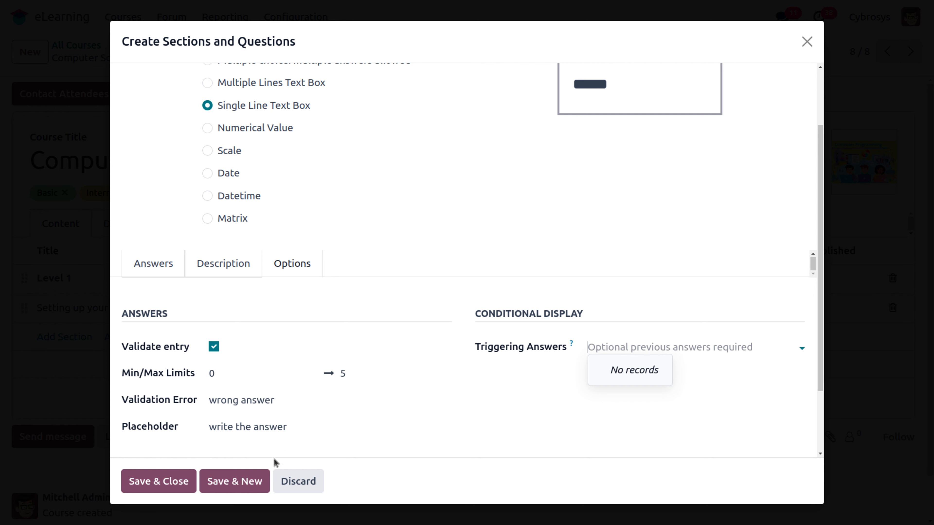
click(237, 483)
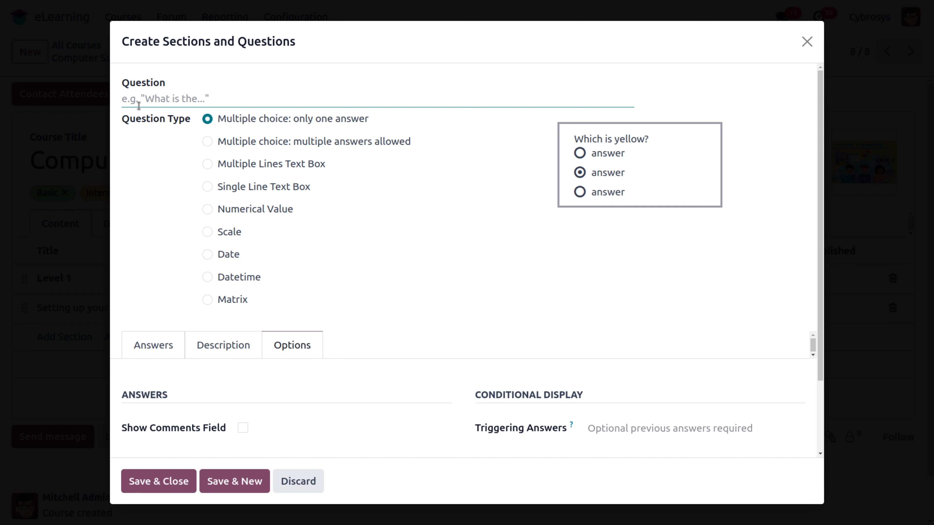
text(which is the out dated )
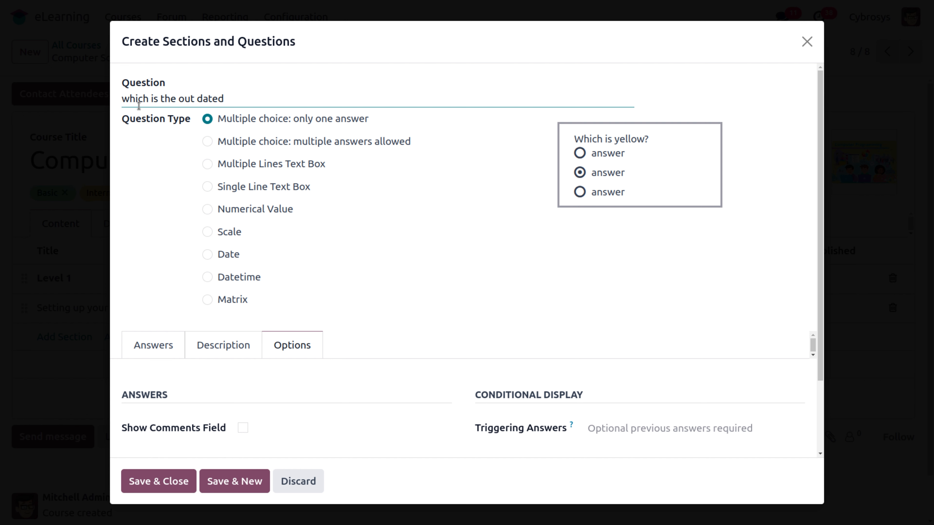
text(version of windows)
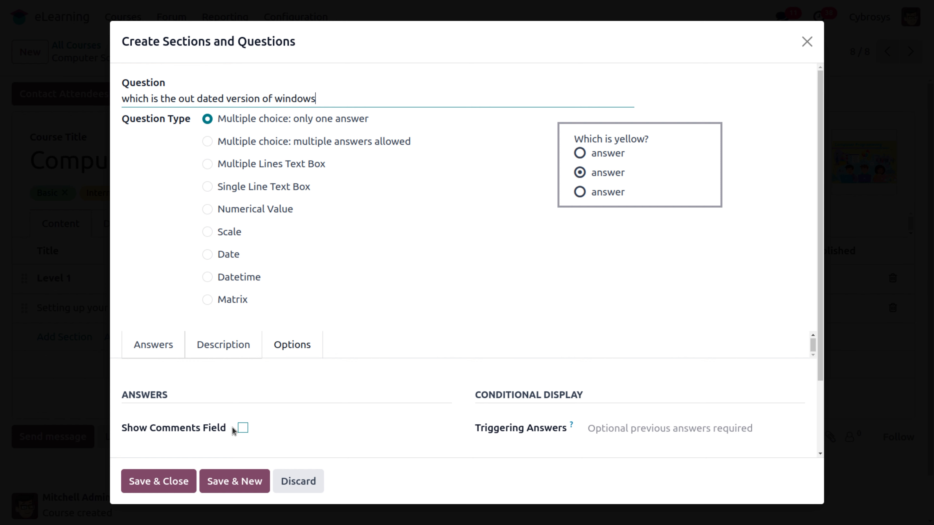
Show the comments field for the Windows question, count the comment as an answer, and make answering mandatory
click(244, 428)
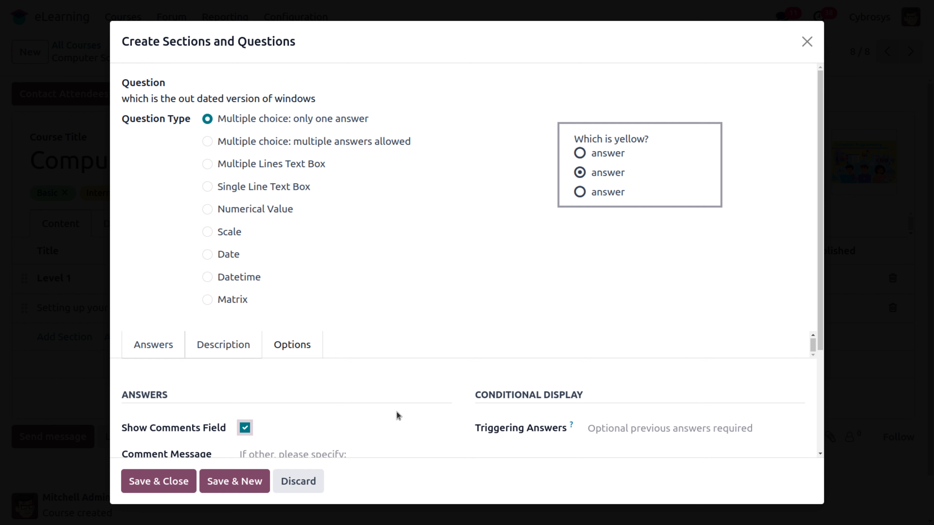
scroll(397, 412, down, 4)
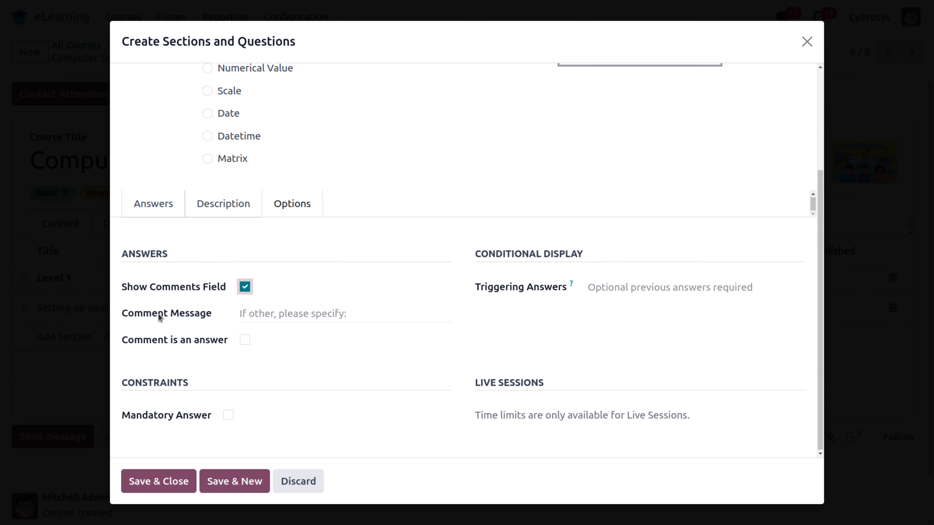
click(290, 319)
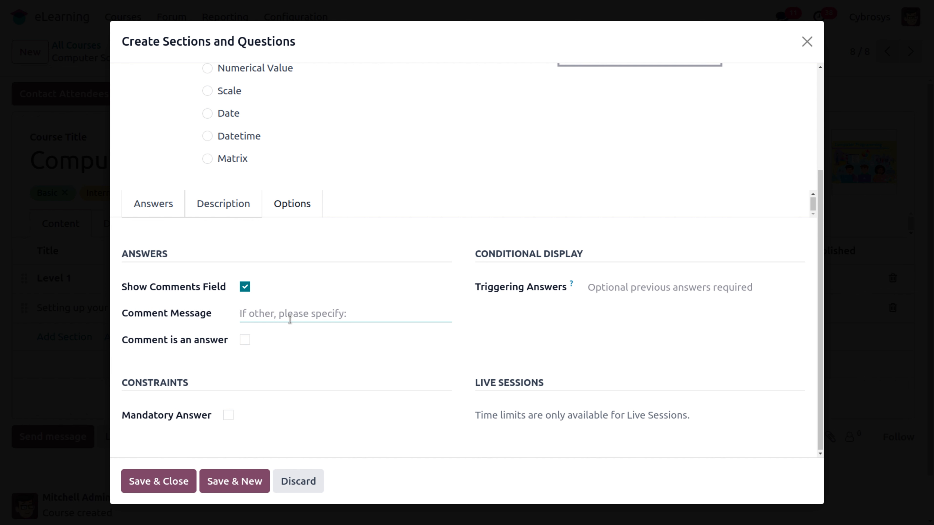
click(245, 340)
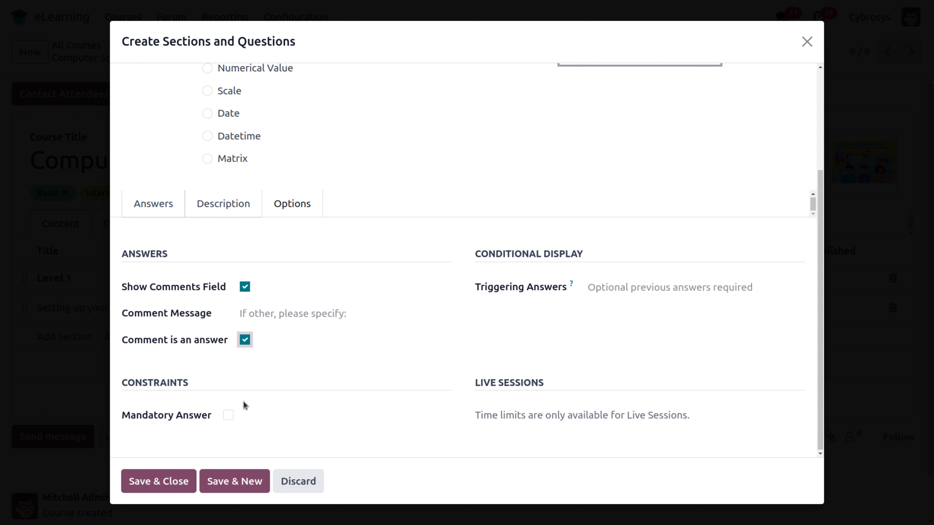
click(227, 418)
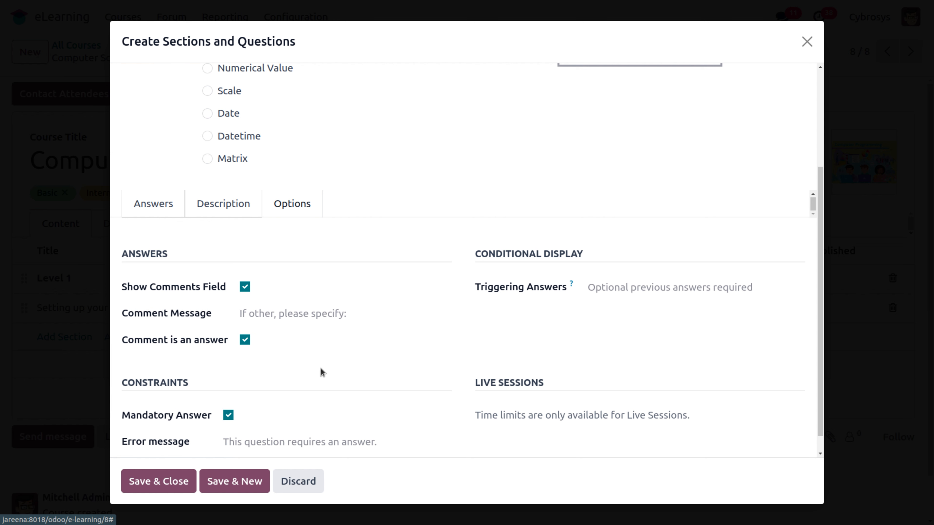
scroll(320, 369, down, 1)
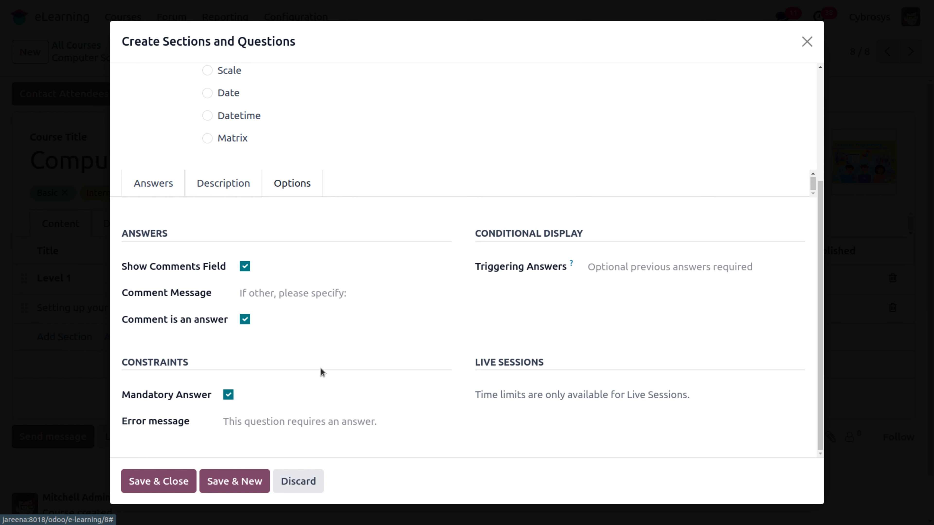
click(249, 420)
text(w)
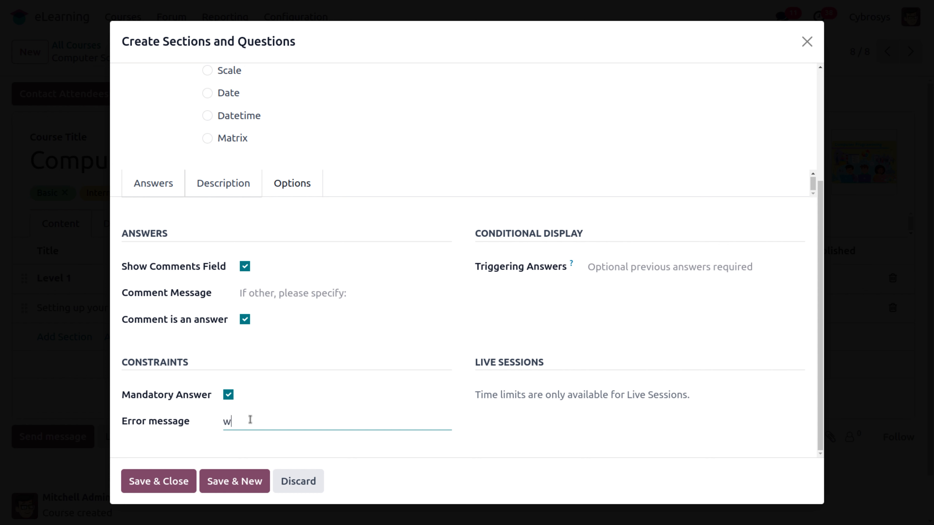
text(r)
key(BackSpace)
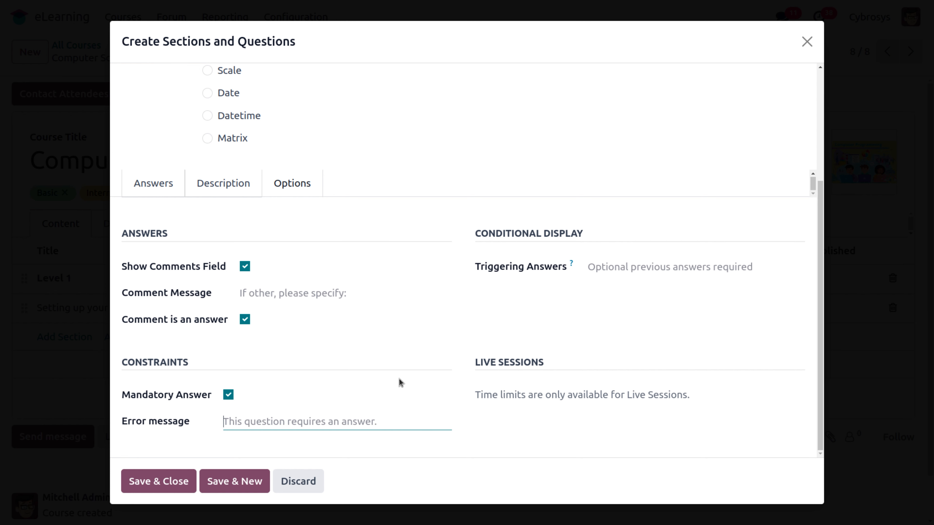
click(607, 266)
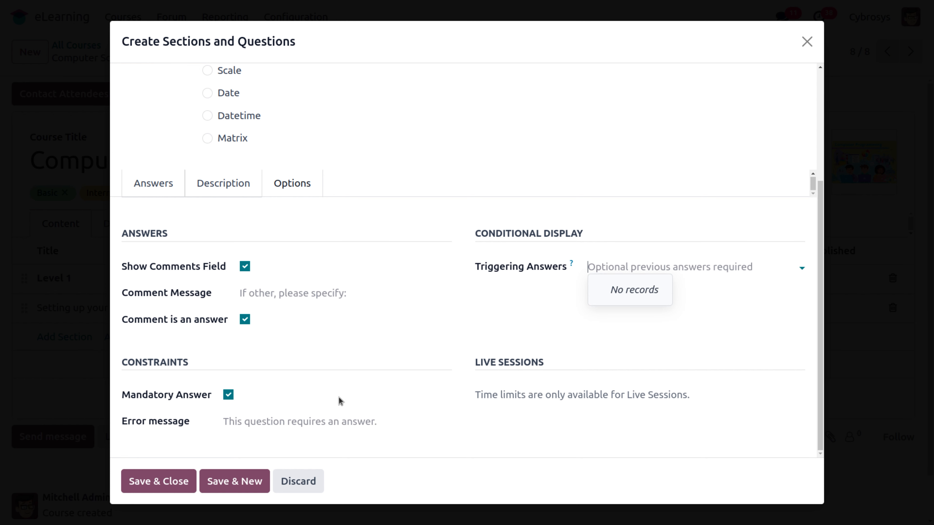
Add the answer choices "windows 7" and "windows 8" to the single-answer multiple choice question
click(153, 183)
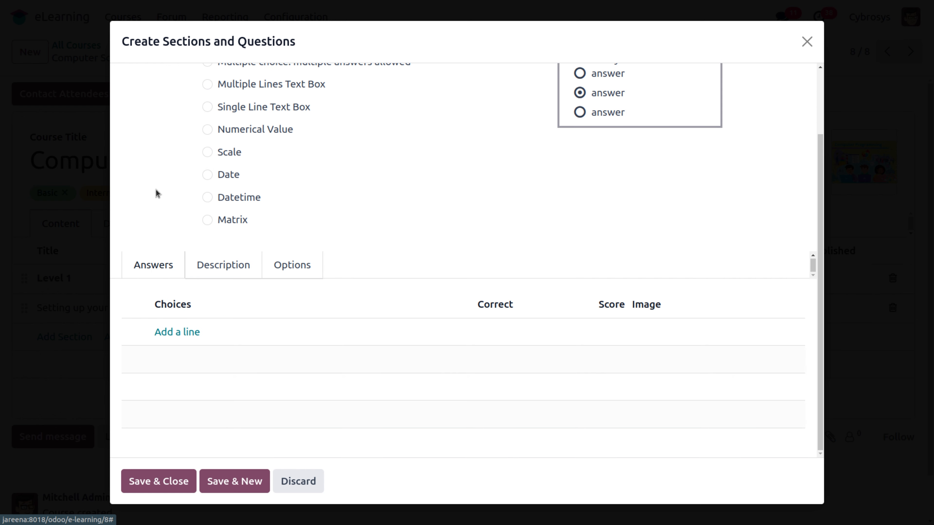
click(173, 332)
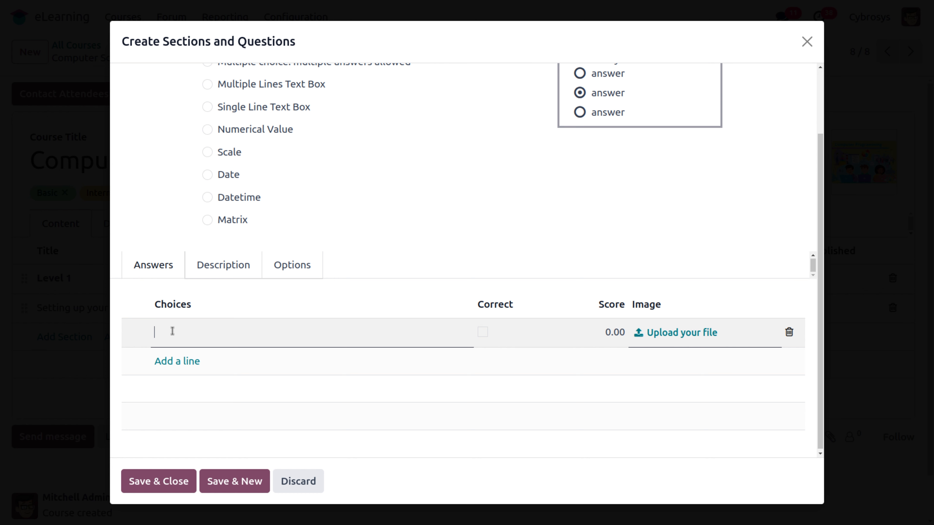
scroll(173, 331, up, 3)
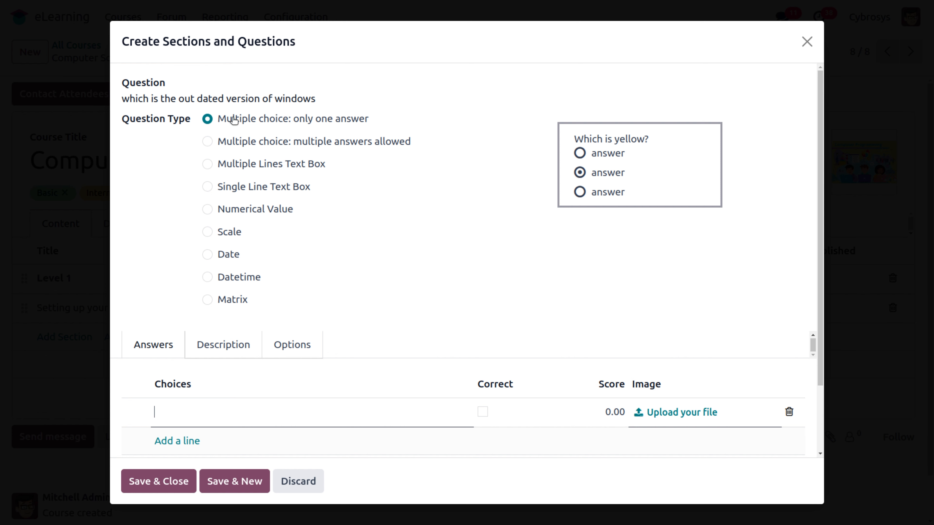
scroll(283, 231, down, 3)
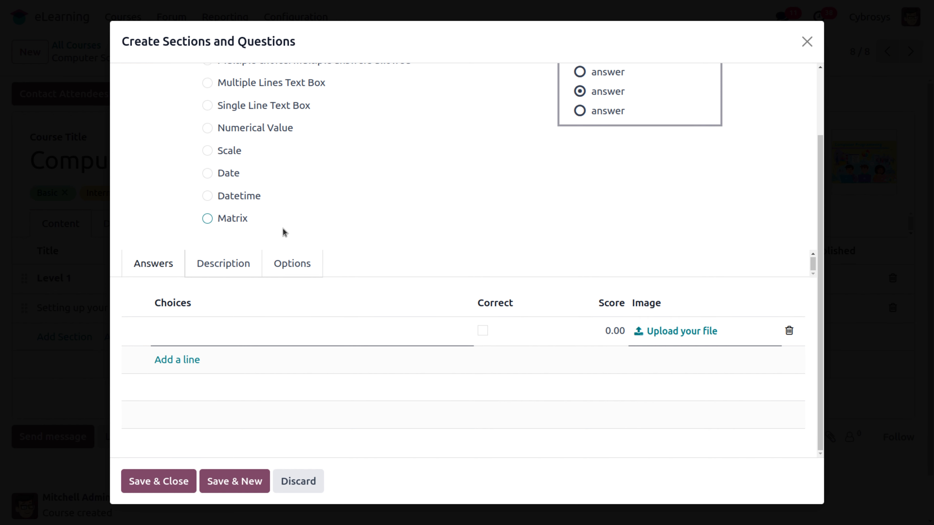
text(windows 7)
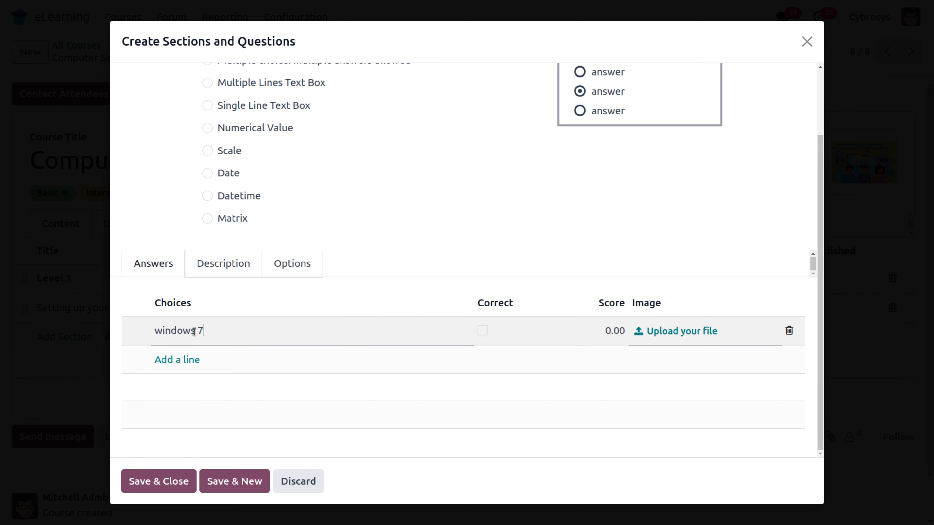
click(178, 359)
text(wi)
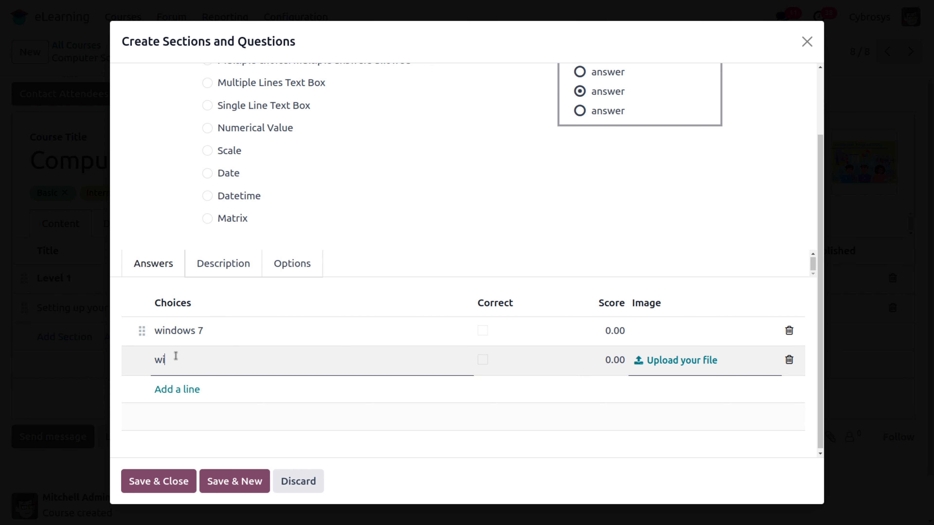
text(ndows 8)
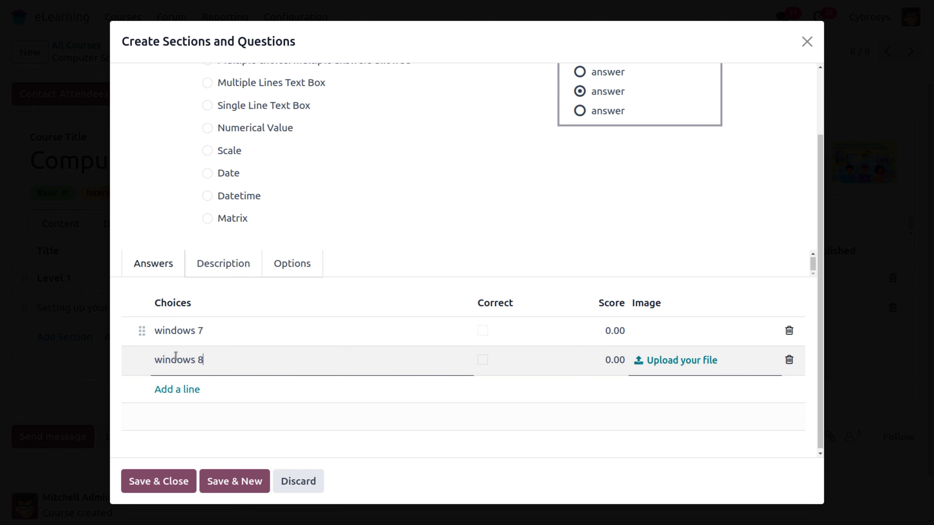
Add two more answer choices, "windows 10" and "windows 11"
click(192, 389)
text(wind)
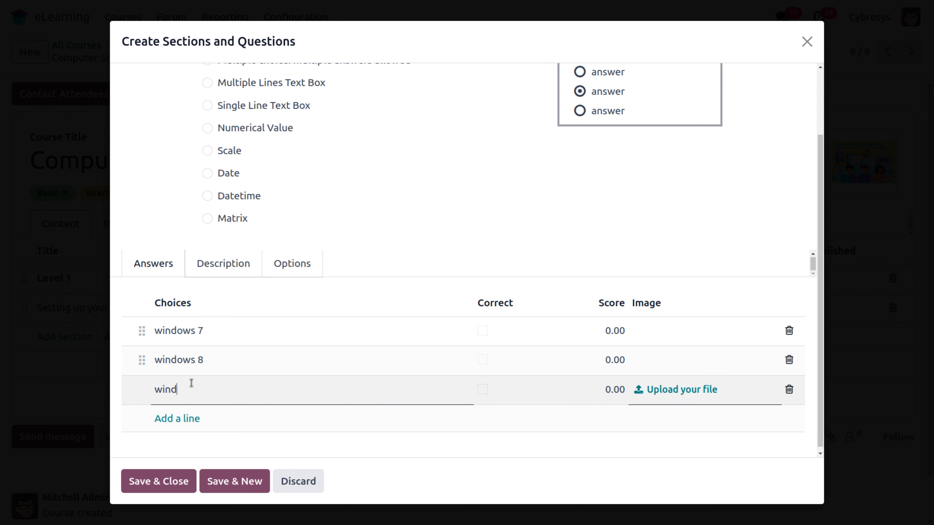
text(owa)
text( 10)
click(181, 419)
text(indows)
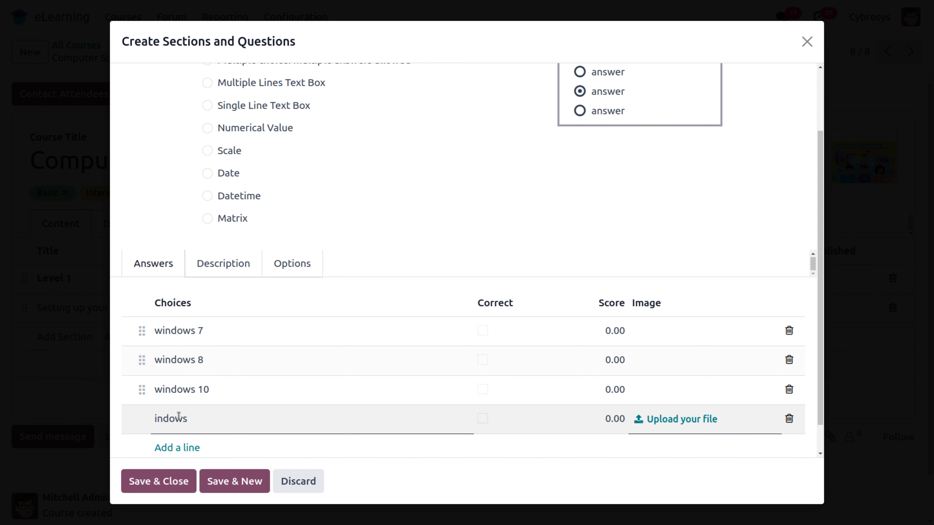
text( 11)
text(w)
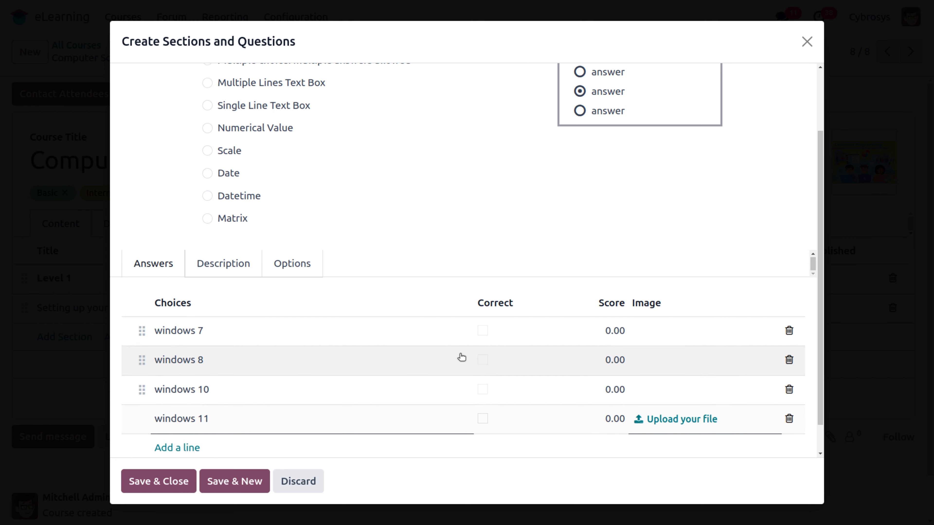
key(ctrl+a)
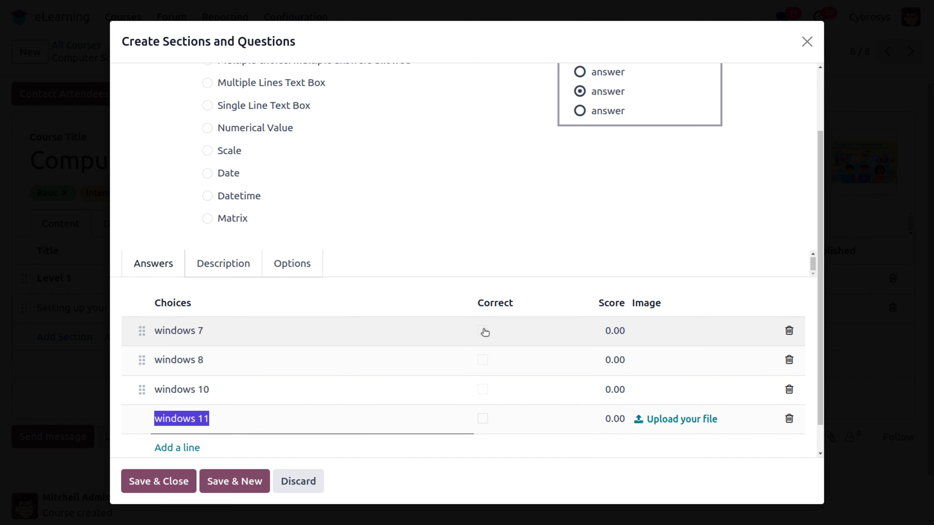
Mark "windows 7" as the correct answer with a score of 10, and save both the question and the certification
click(483, 331)
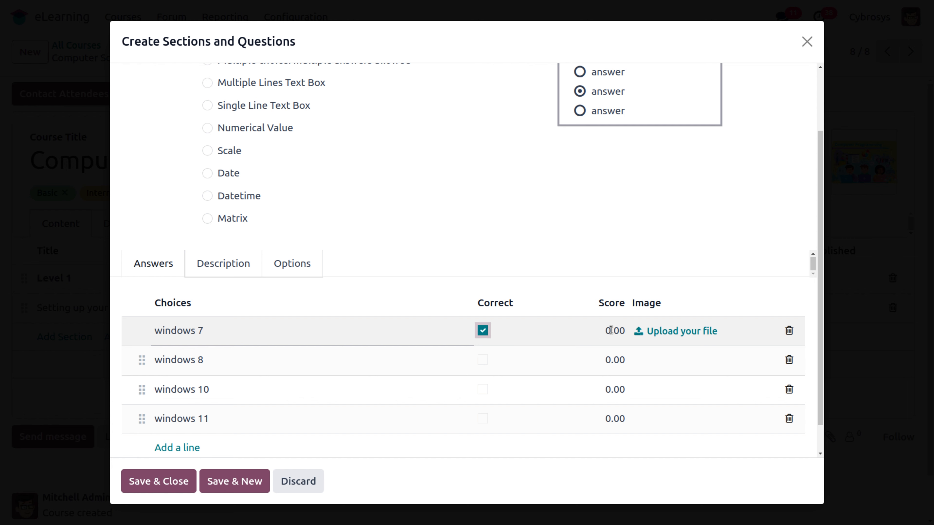
click(601, 329)
text(10)
click(773, 226)
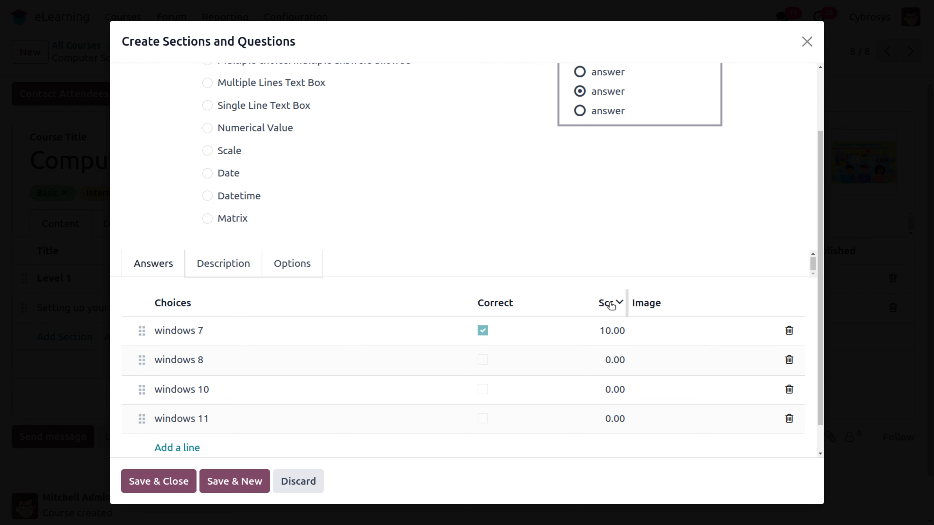
scroll(610, 304, up, 3)
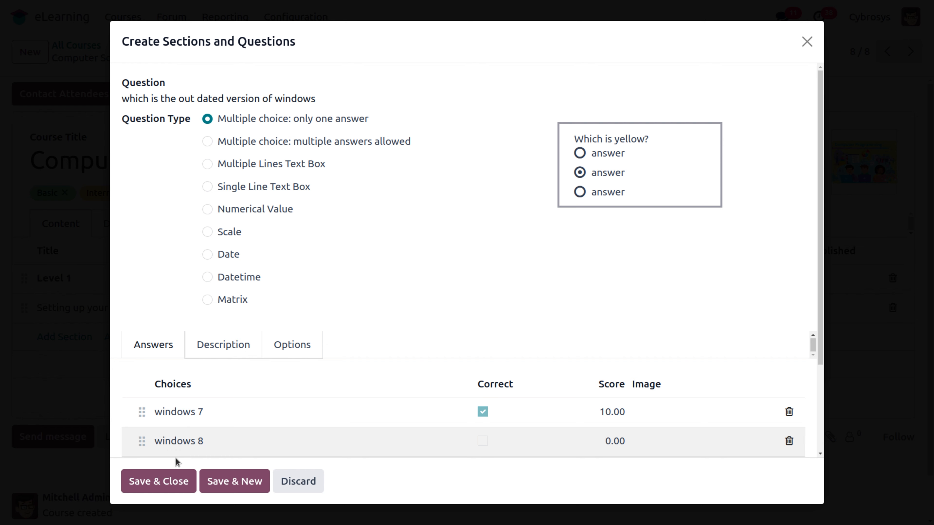
click(177, 481)
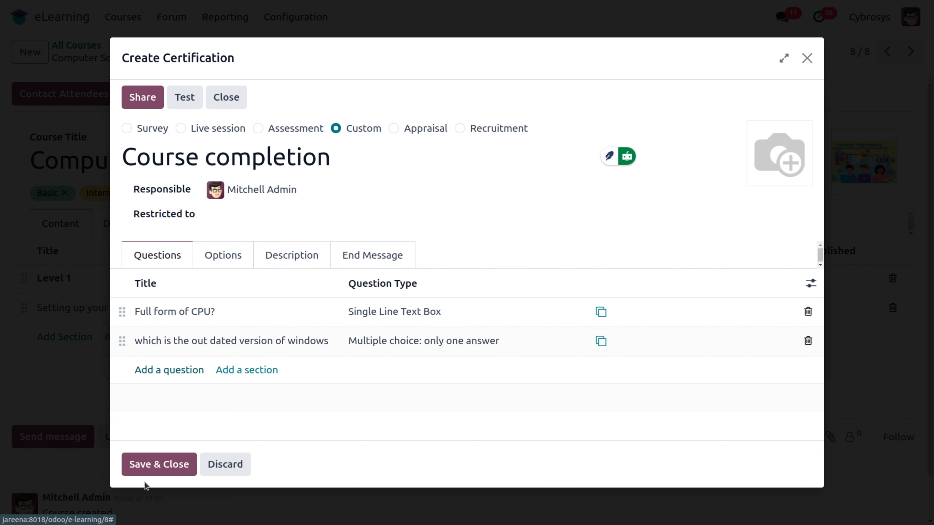
click(157, 466)
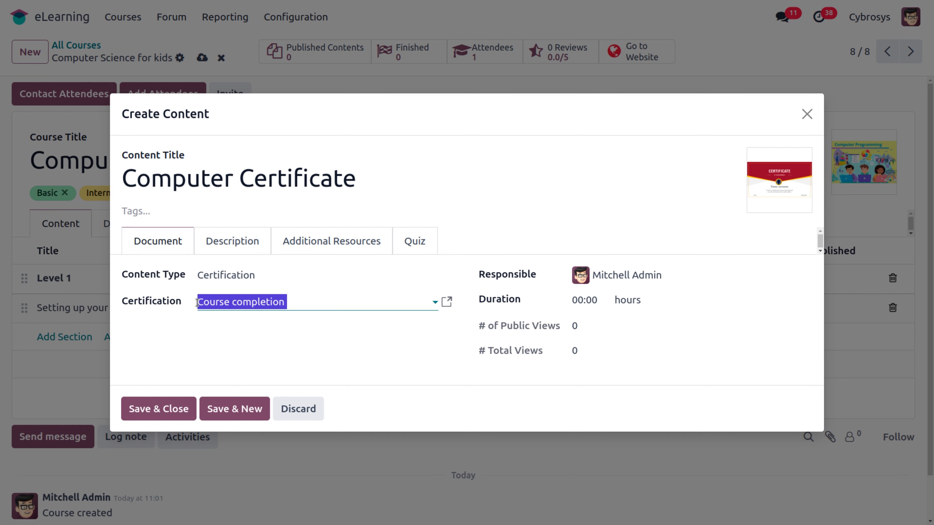
Review the linked Course completion certification and discard the unsaved Computer Certificate content
click(447, 301)
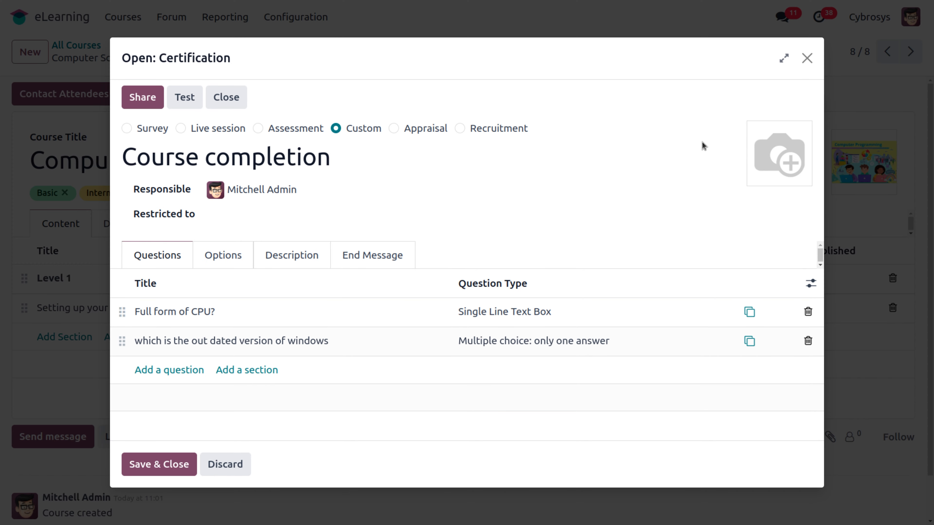
click(806, 57)
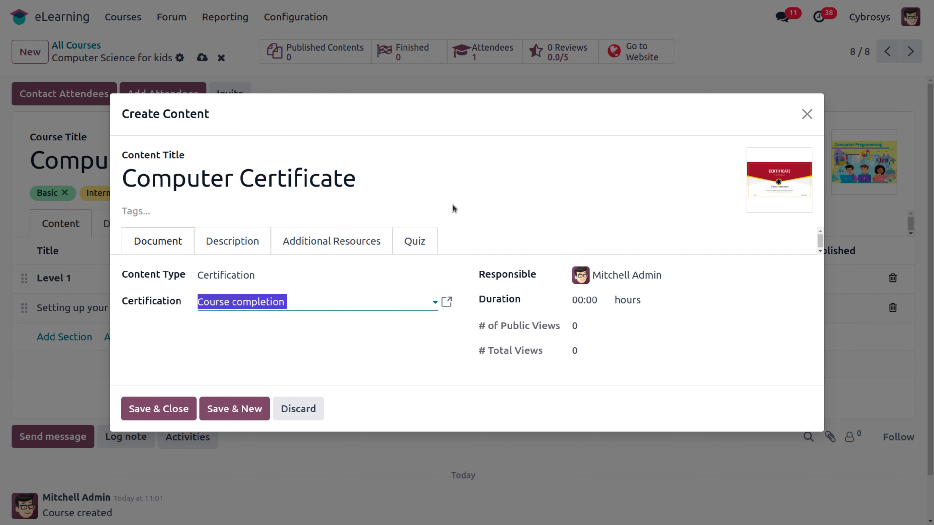
click(807, 114)
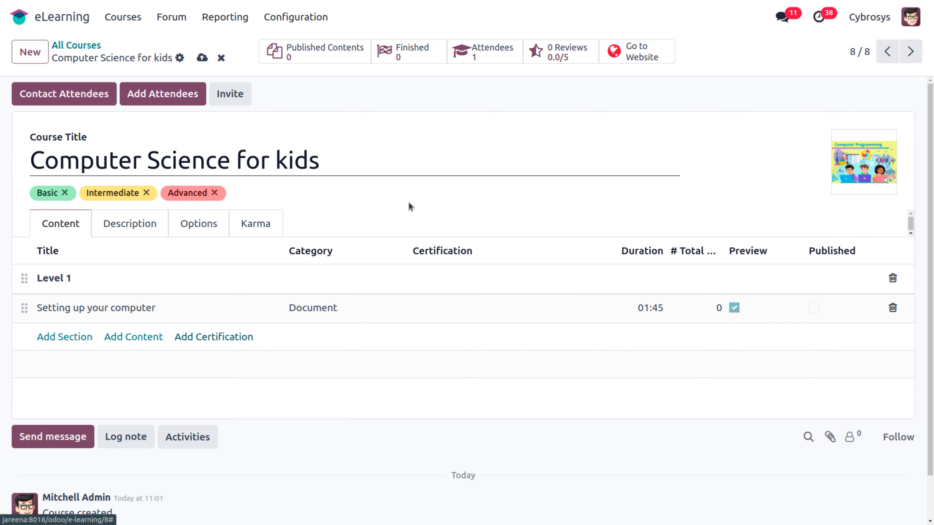
Add certification content to the course using the Course completion certification, with a duration of 01:00 hours
click(213, 337)
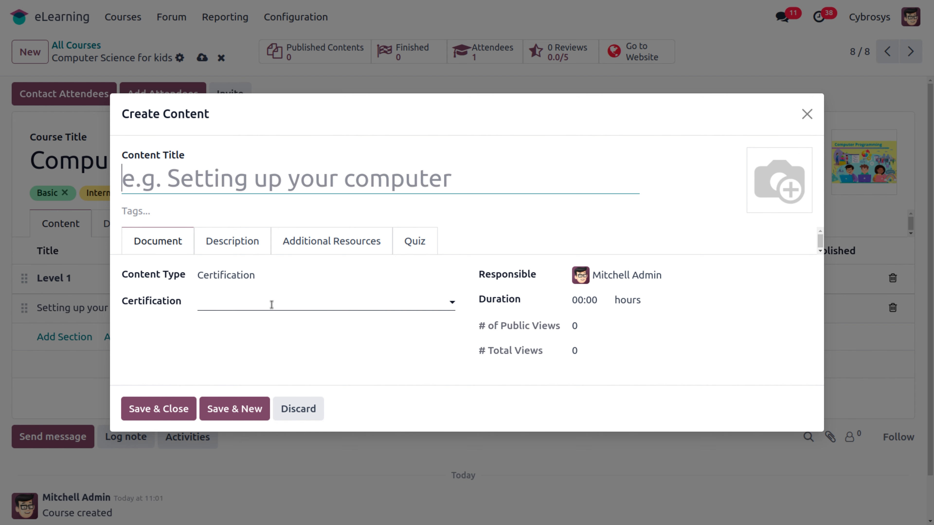
click(272, 305)
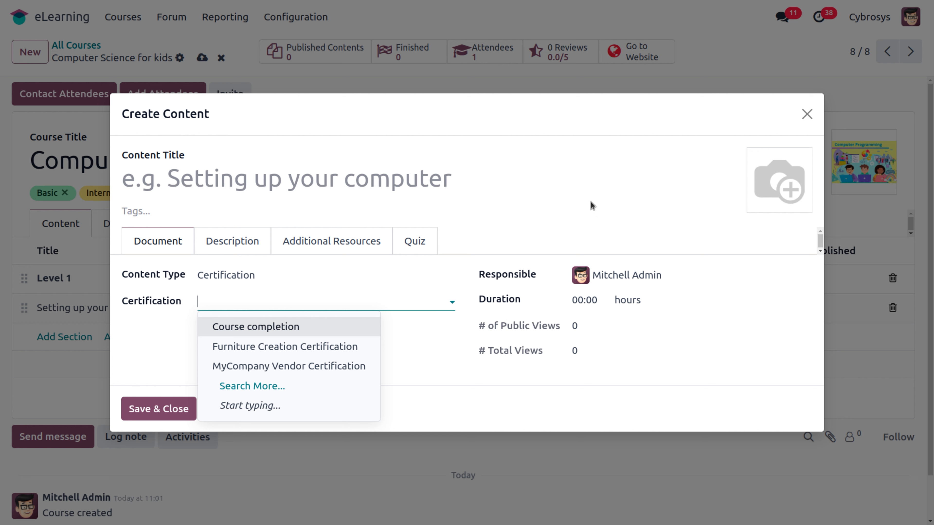
mouse_move(770, 151)
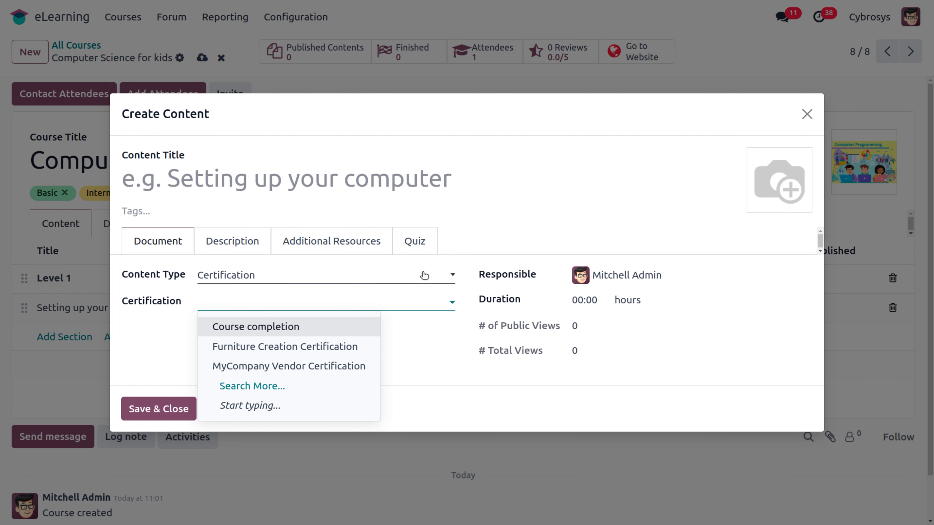
click(290, 326)
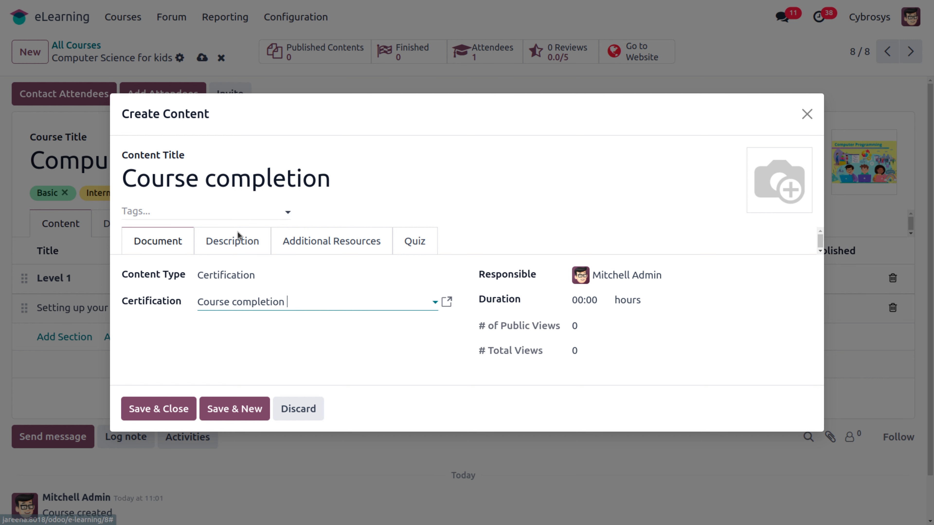
click(597, 303)
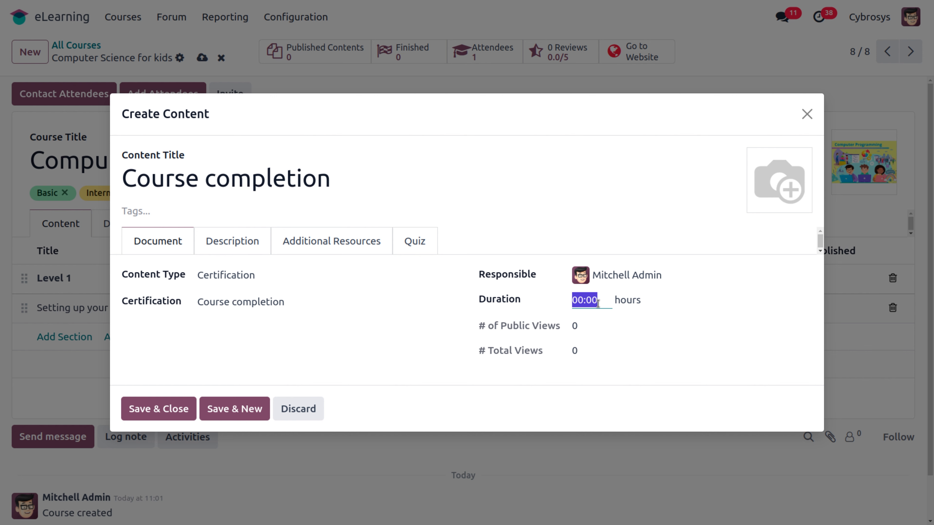
text(01)
click(627, 201)
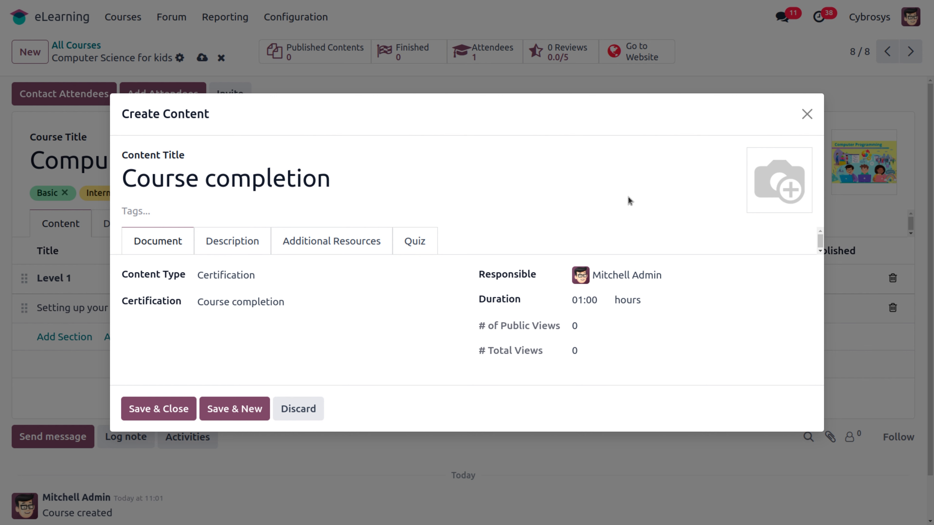
Check the quiz settings of the Course completion content, and save the content and the course
click(418, 243)
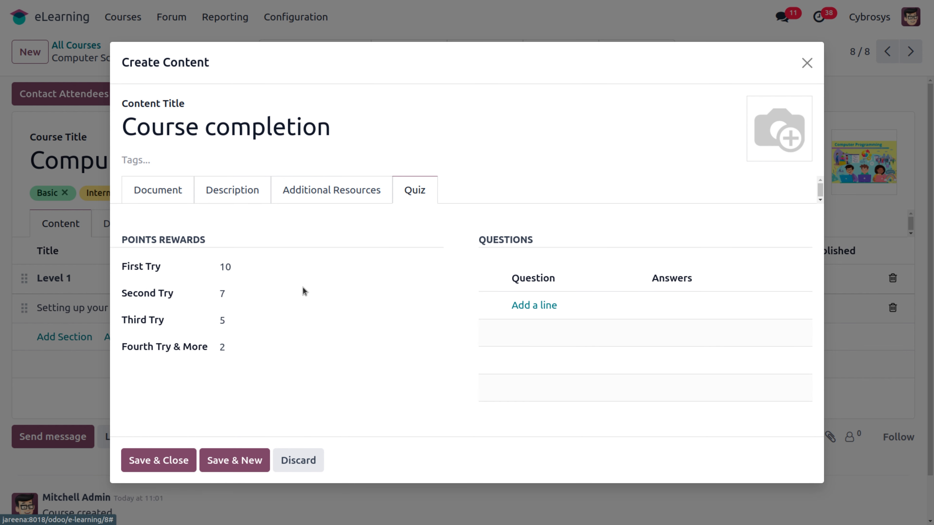
click(165, 198)
click(161, 403)
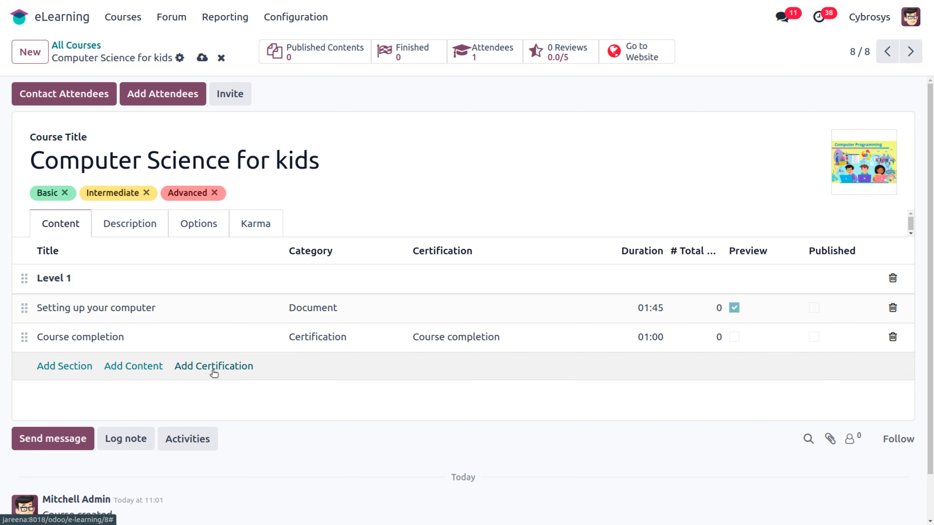
click(201, 58)
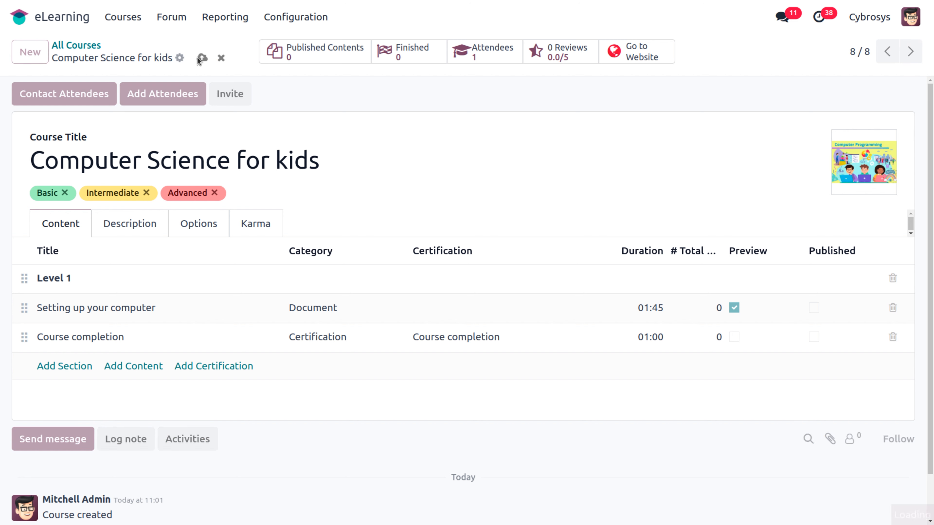
View the list of all course contents and open the "Setting up your computer" document
click(124, 16)
click(134, 69)
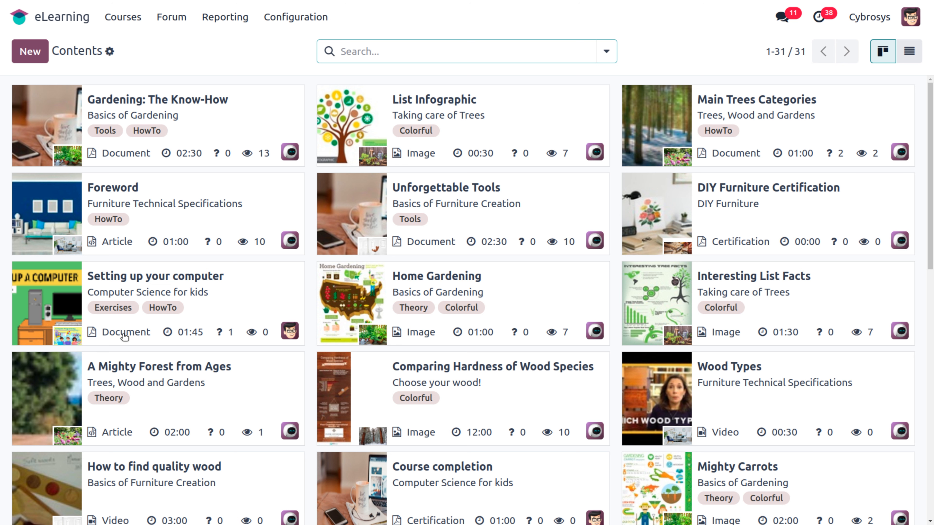
click(198, 300)
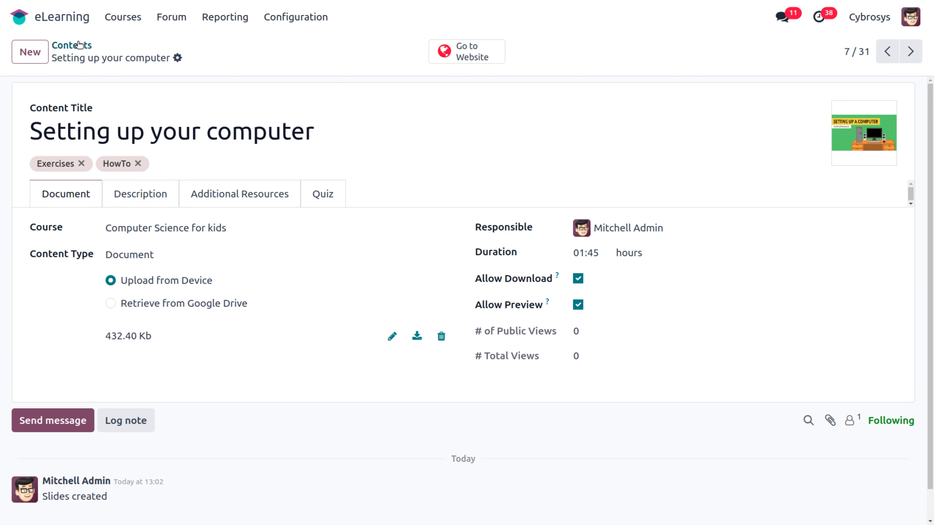
Give the Course completion certification the end message "Thankyou for attending the test!!!!!!!" and save it
click(116, 15)
click(119, 86)
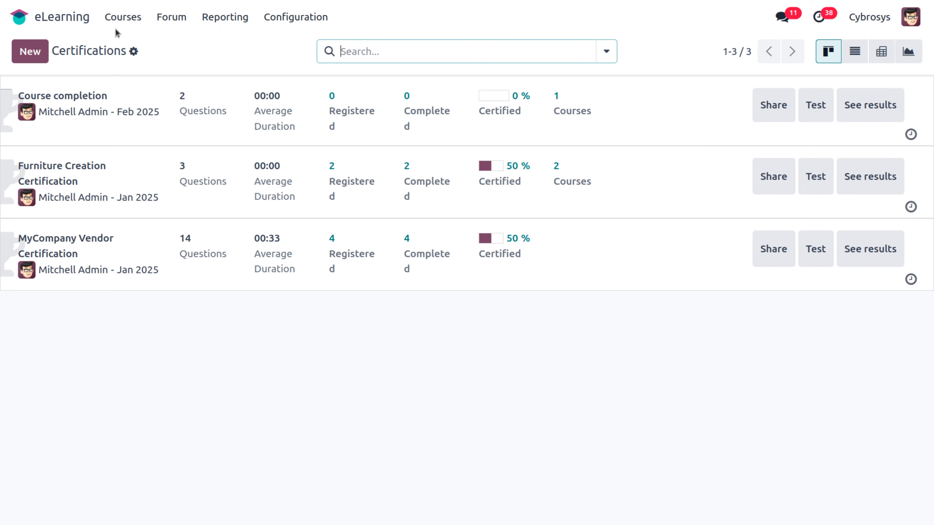
click(79, 117)
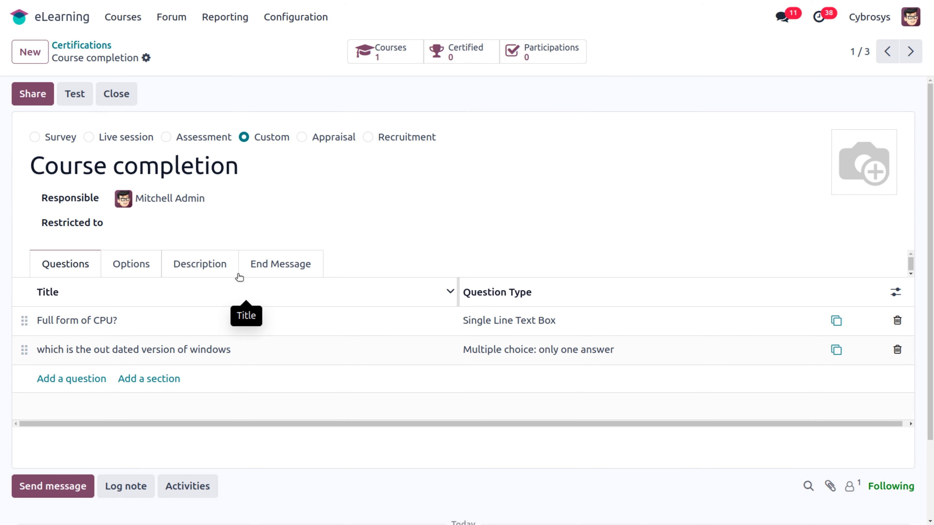
click(261, 264)
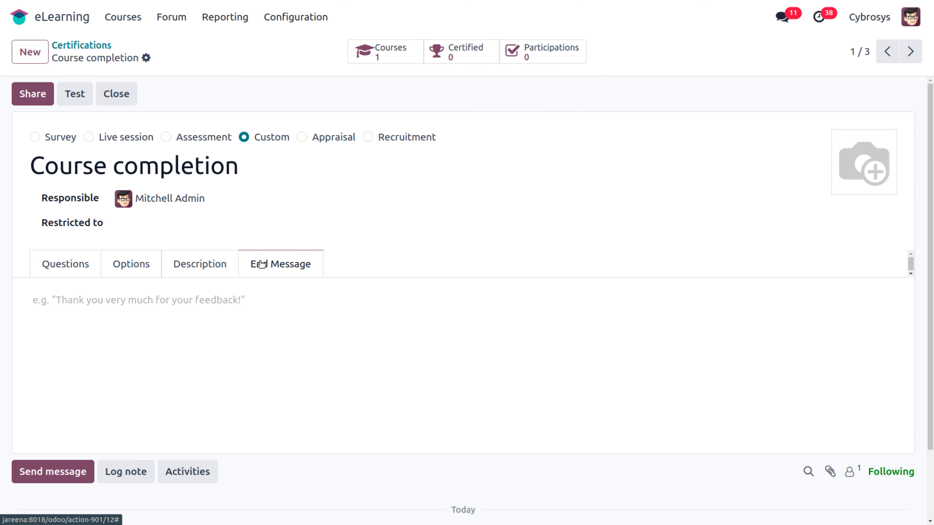
click(177, 327)
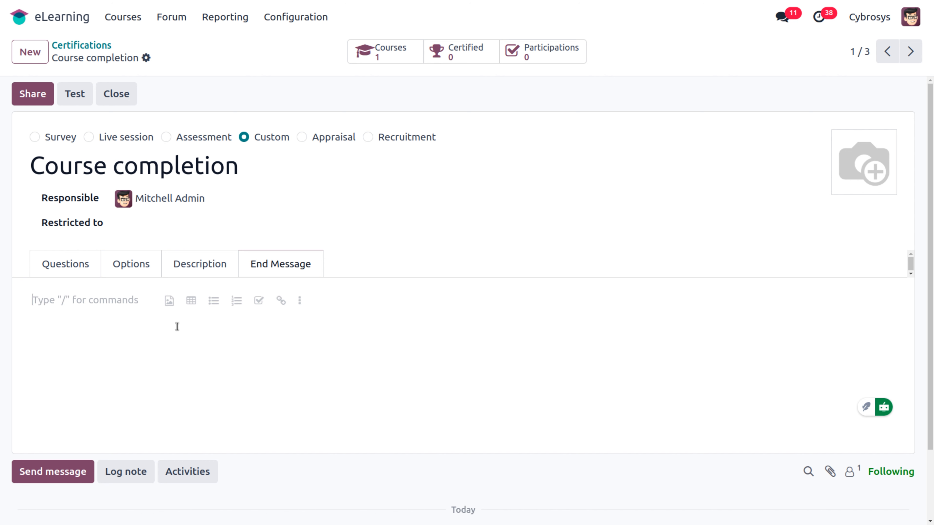
text(Thank )
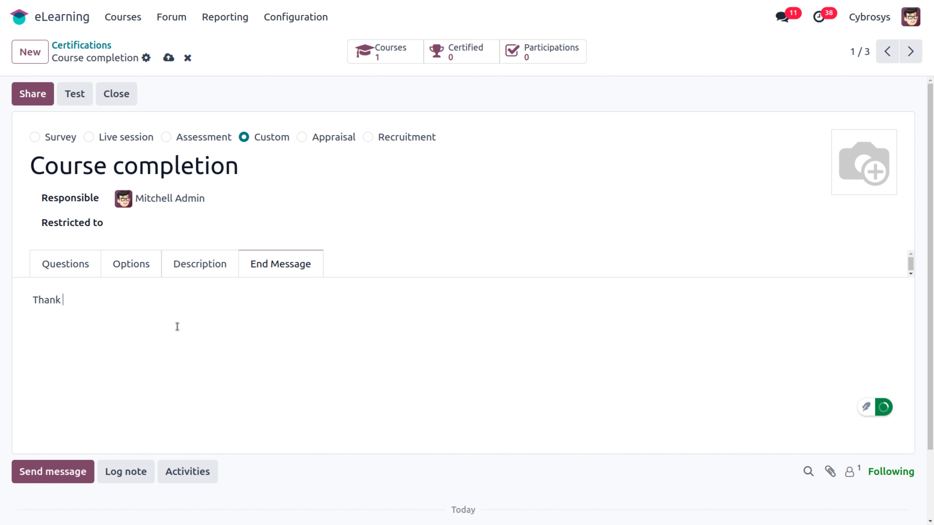
text(you for attending the test)
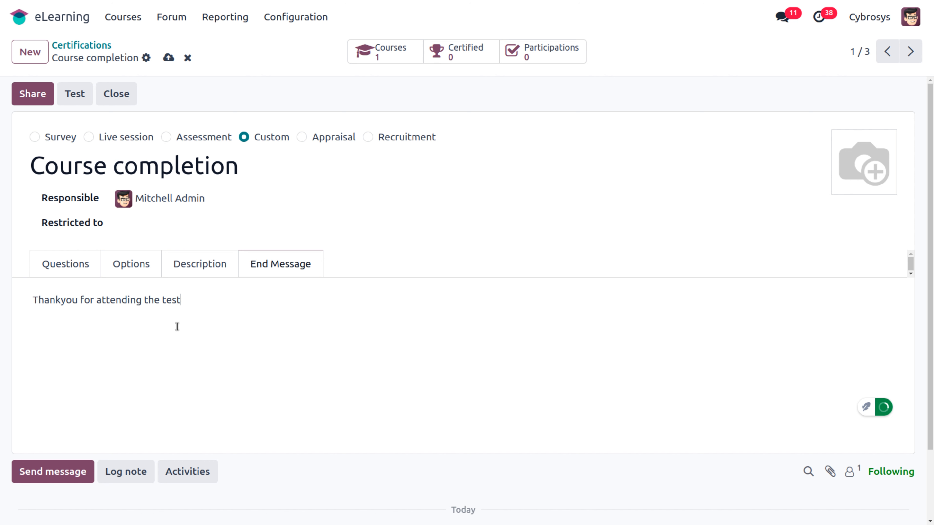
text(!!!!!!!)
click(168, 57)
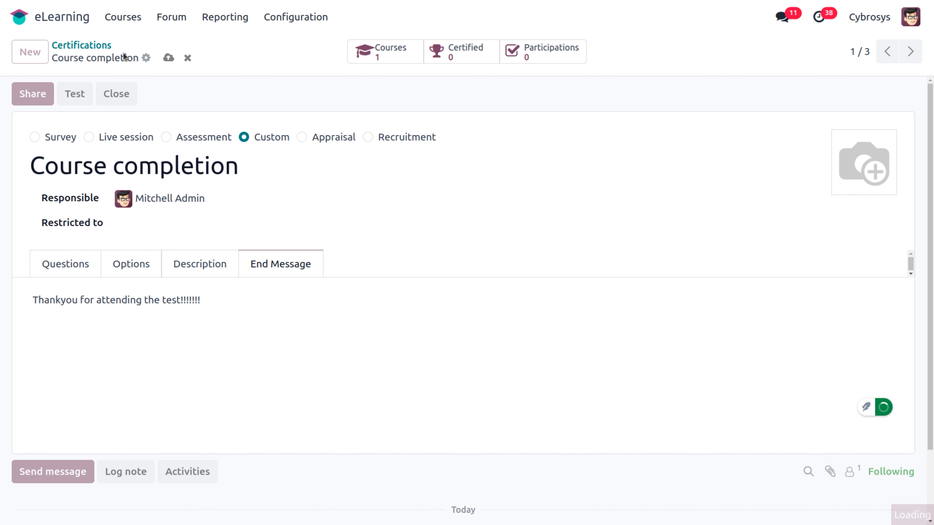
Return to the course overview and open the "Computer Science for kids" course
click(97, 48)
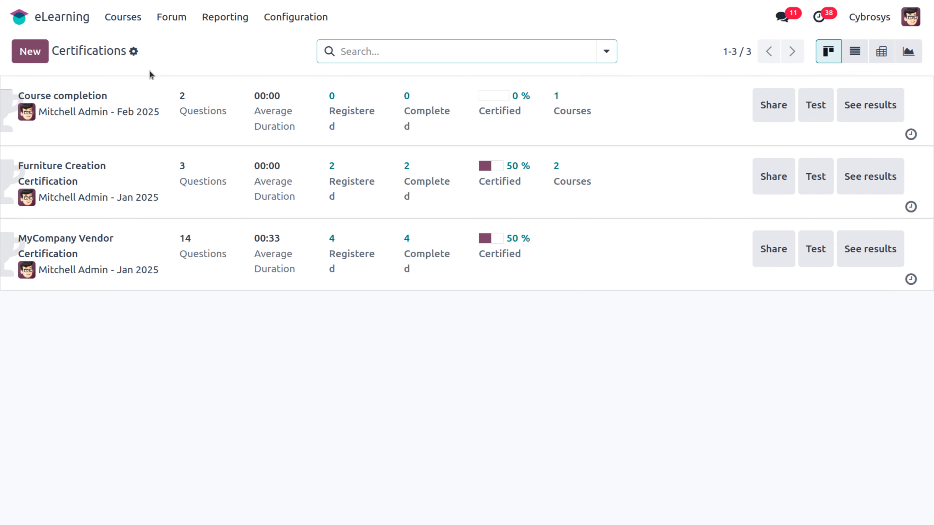
click(132, 23)
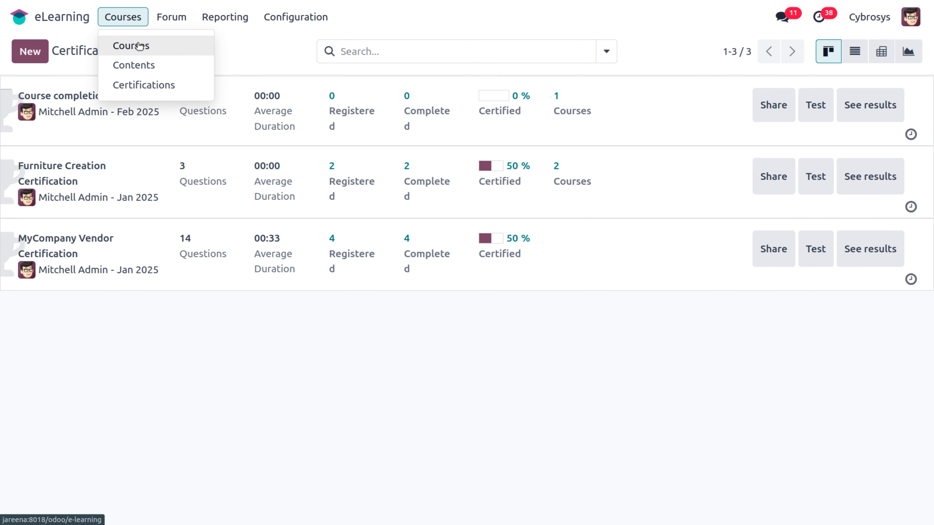
click(139, 46)
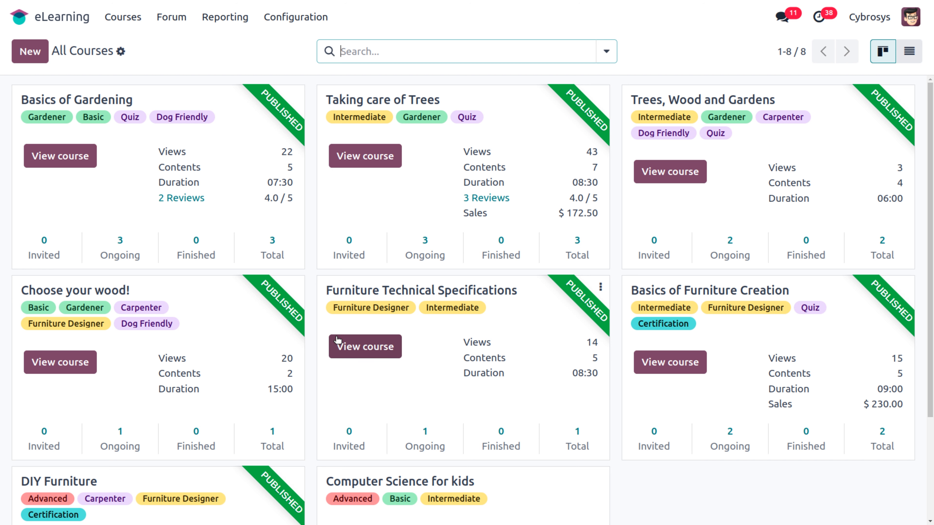
scroll(437, 399, down, 3)
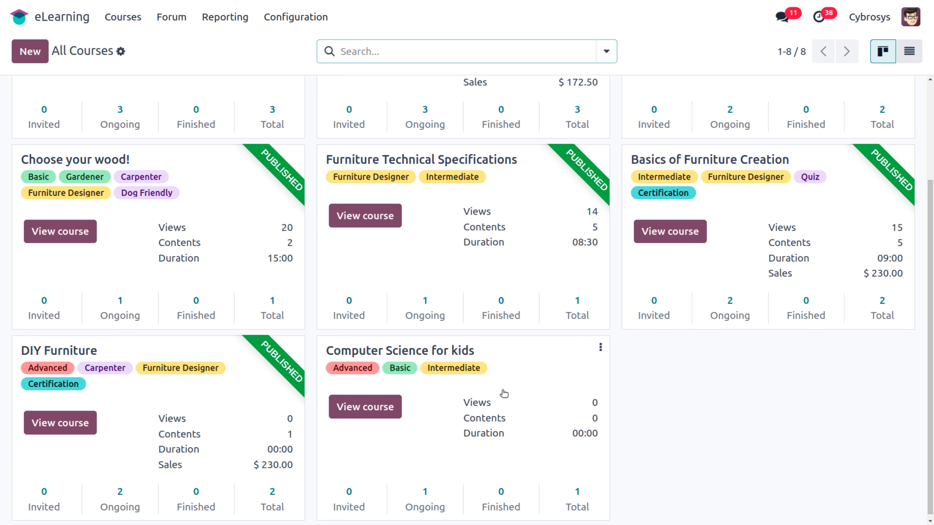
click(504, 393)
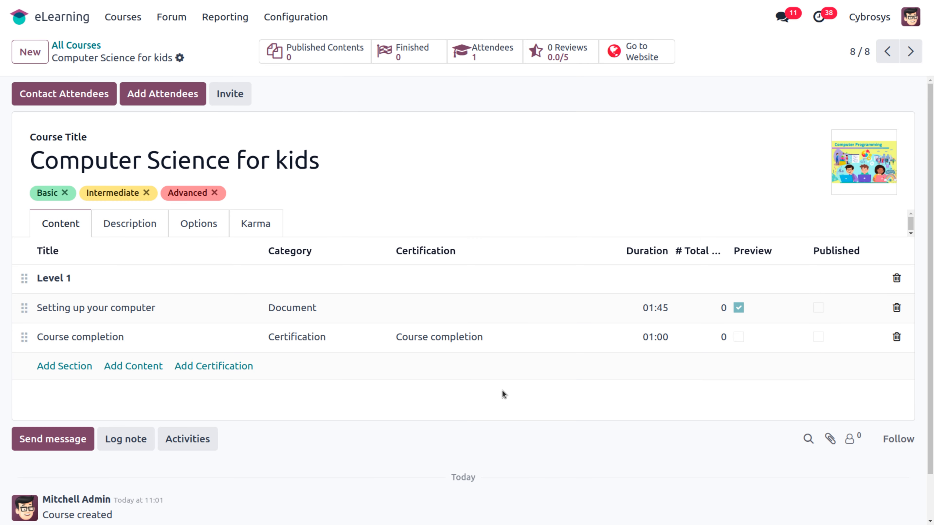
Publish the "Computer Science for kids" course on its website page and dismiss the SEO notice
click(647, 63)
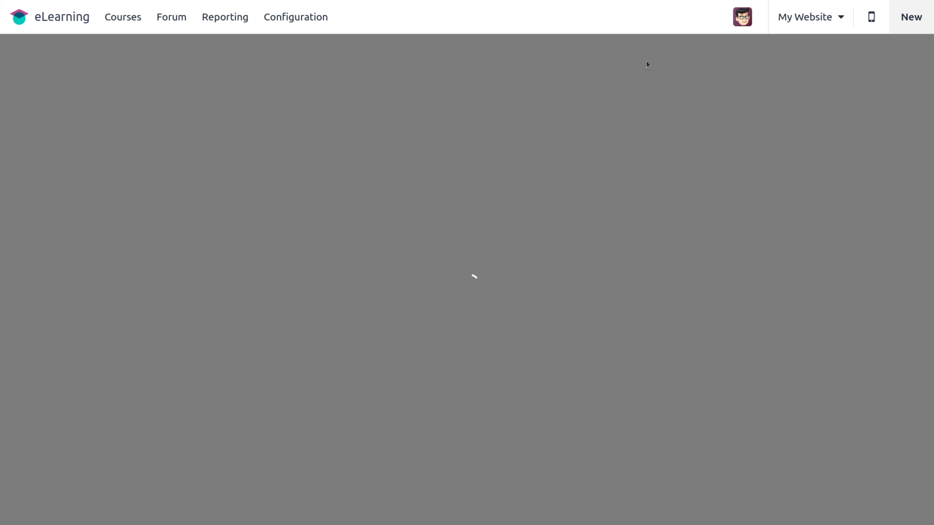
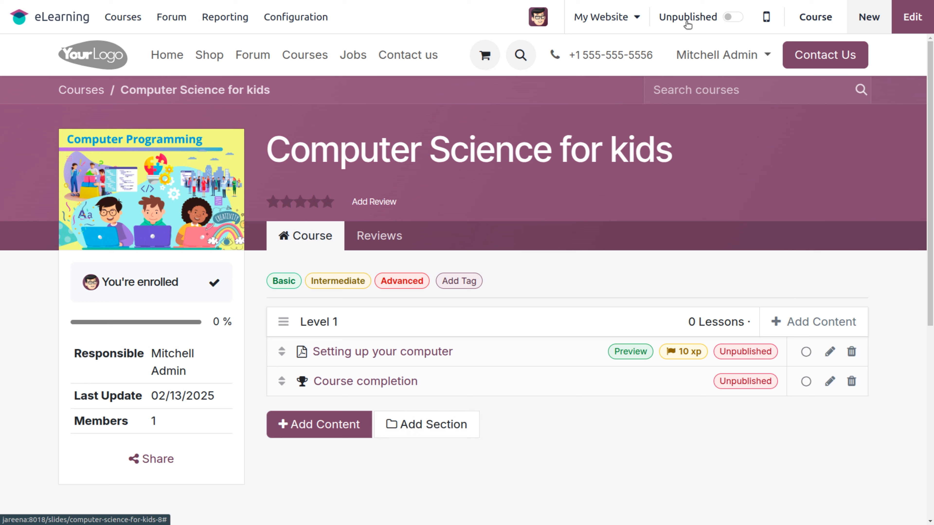
click(732, 19)
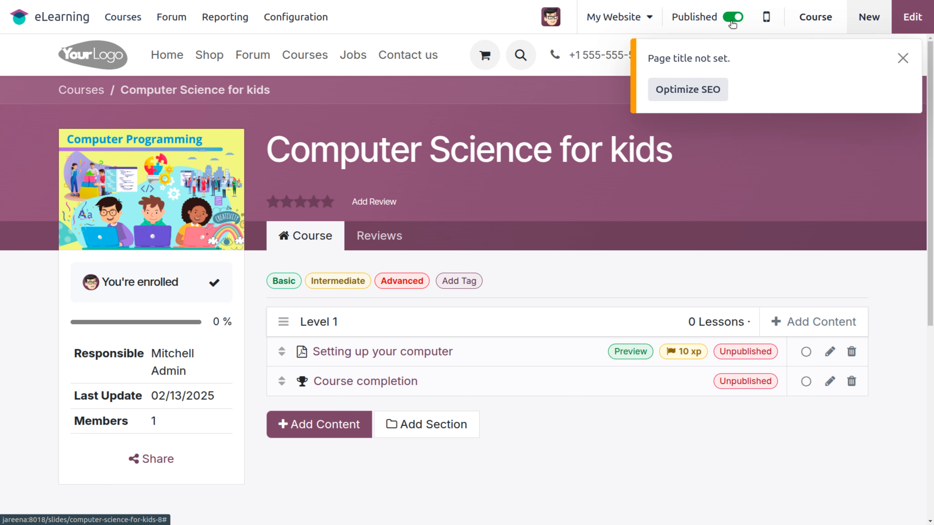
click(903, 58)
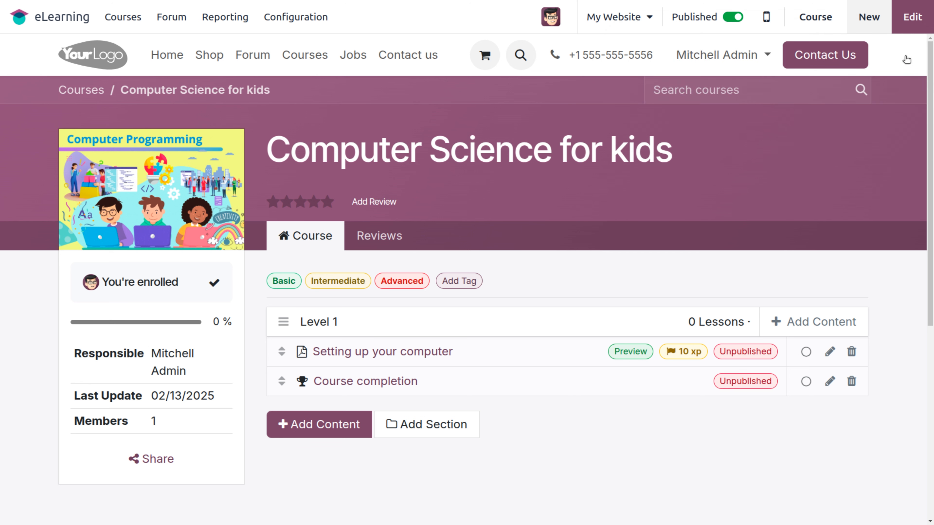
Return to the course overview, open "Computer Science for kids" and show its contents without the Published filter
click(79, 91)
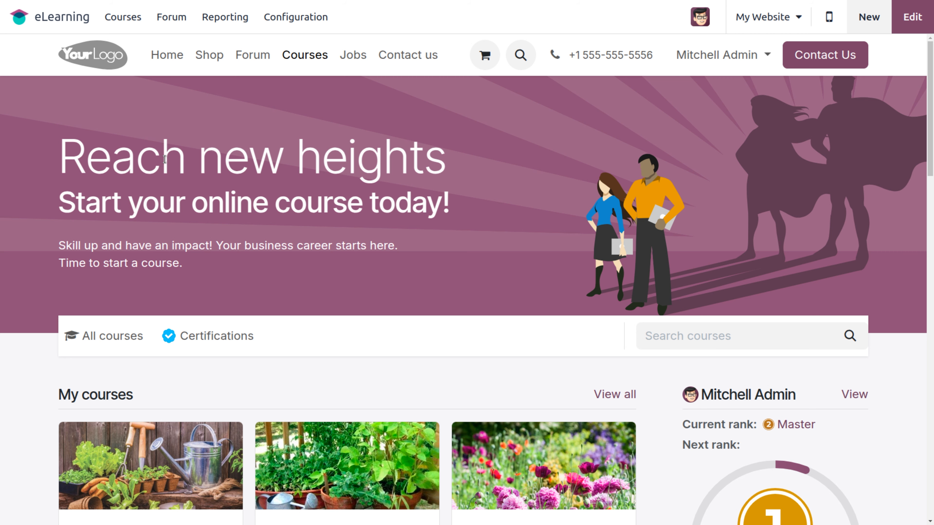
click(129, 24)
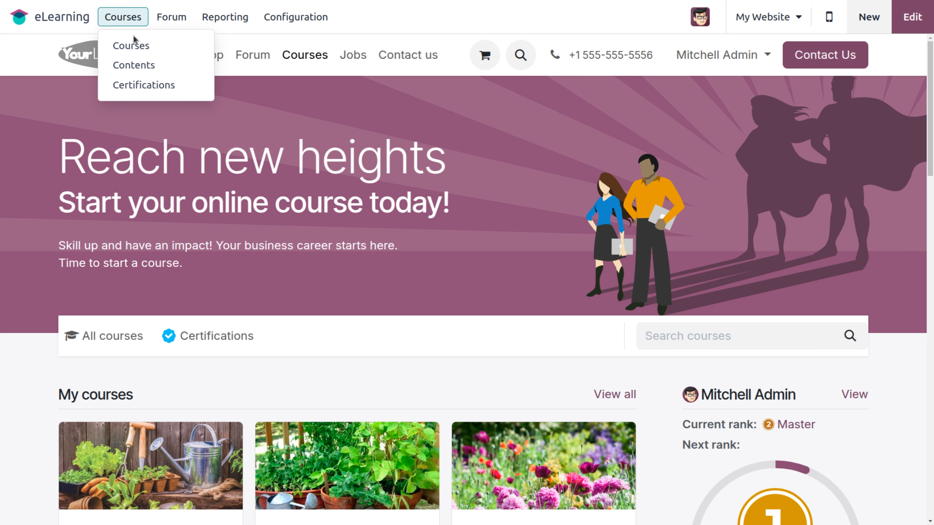
click(132, 45)
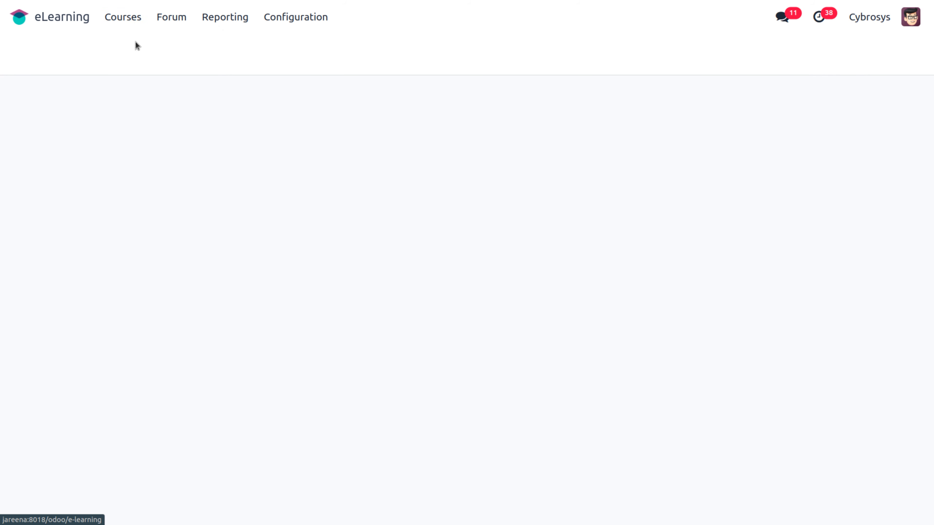
click(517, 491)
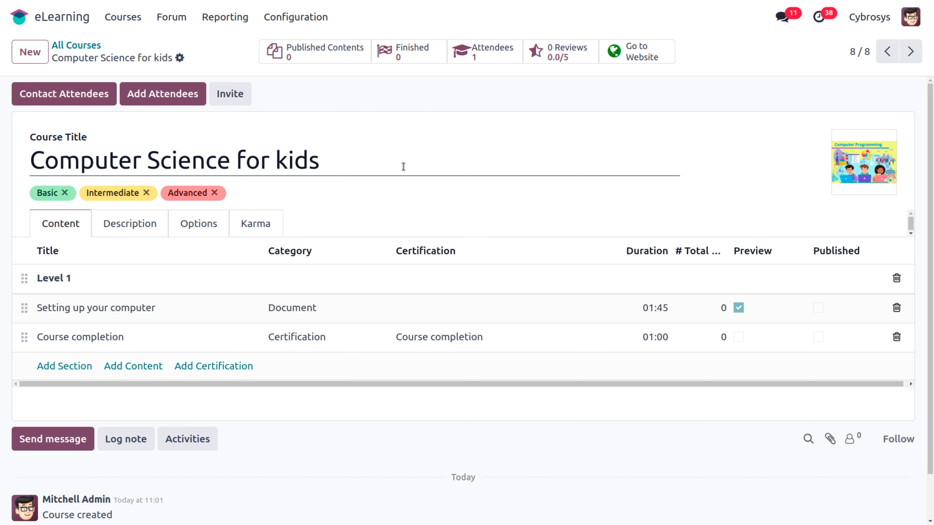
click(328, 59)
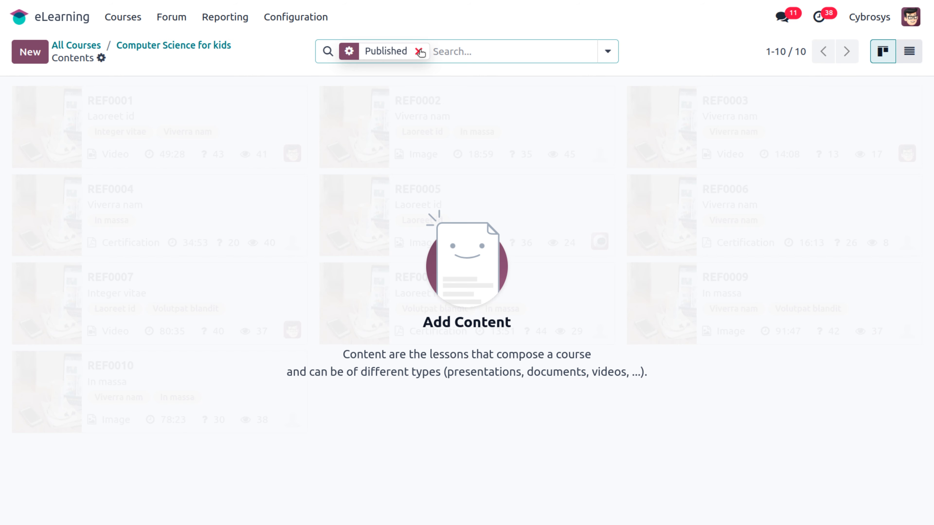
click(419, 51)
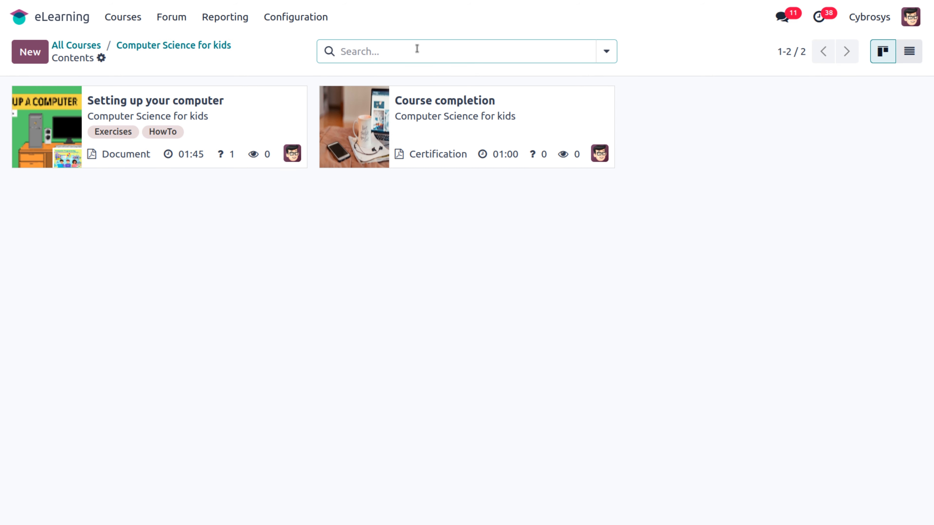
Open the "Setting up your computer" document and publish it on its website page
click(274, 114)
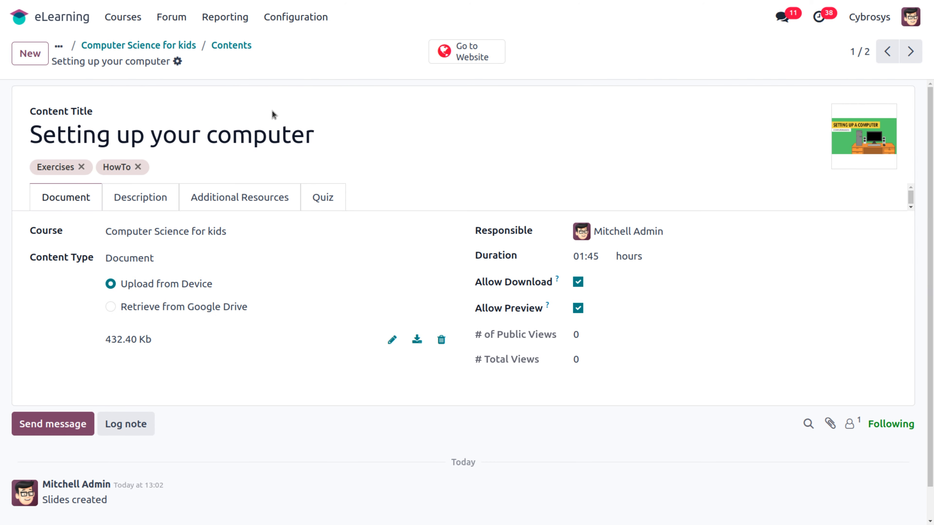
click(466, 51)
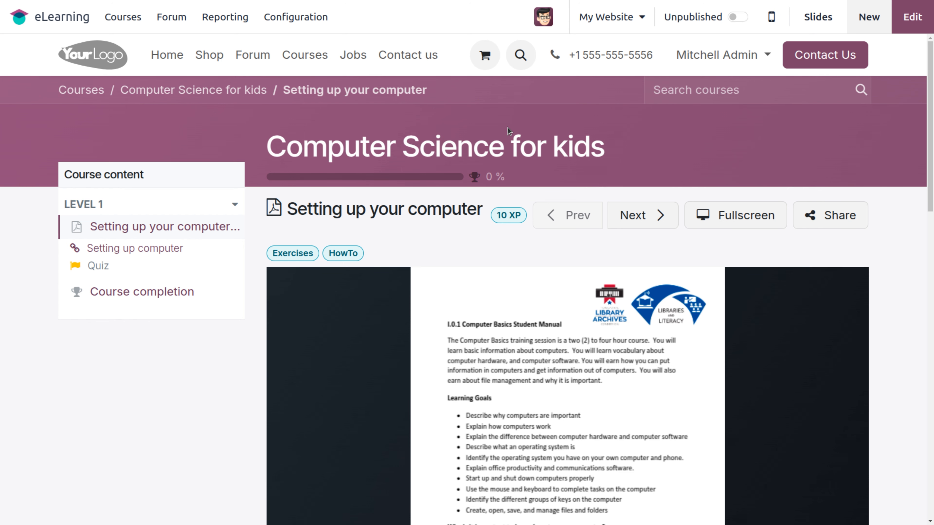
click(734, 18)
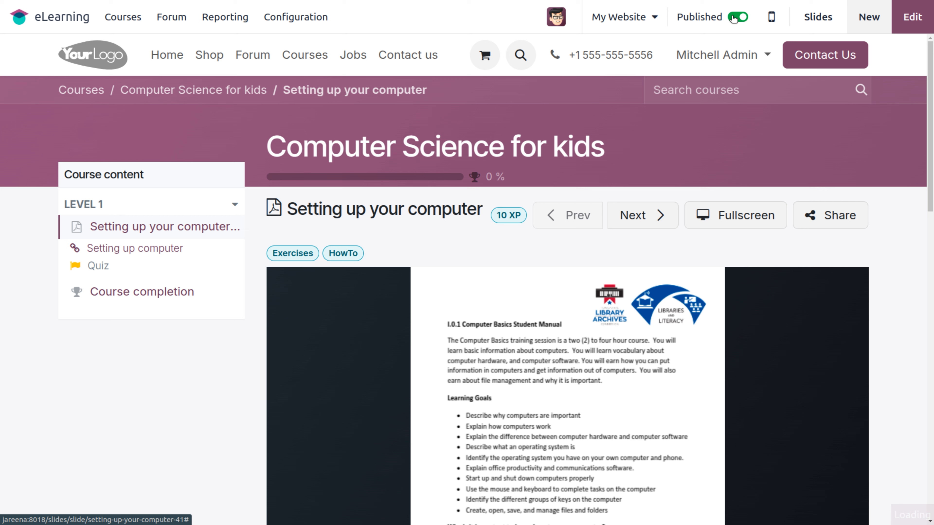
Open the "Course completion" certification from the contents of "Computer Science for kids" and publish it on its website page
click(117, 32)
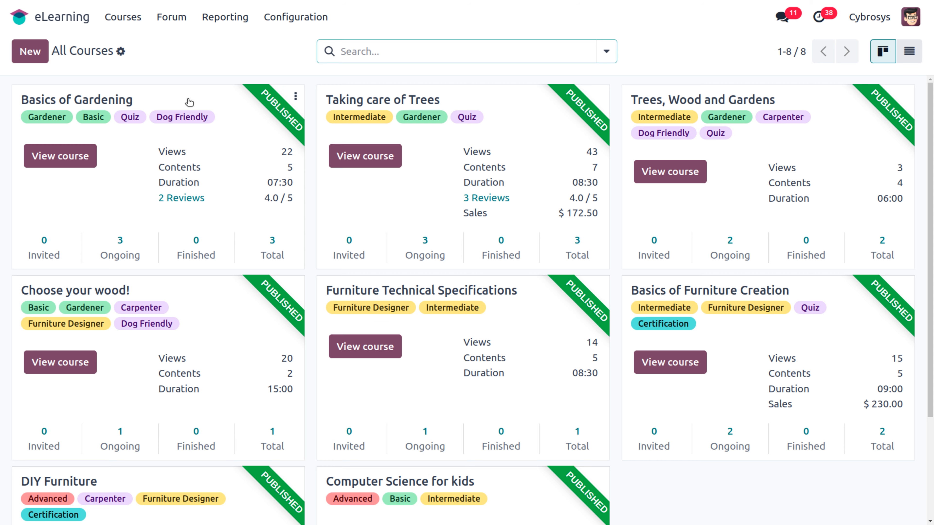
click(401, 482)
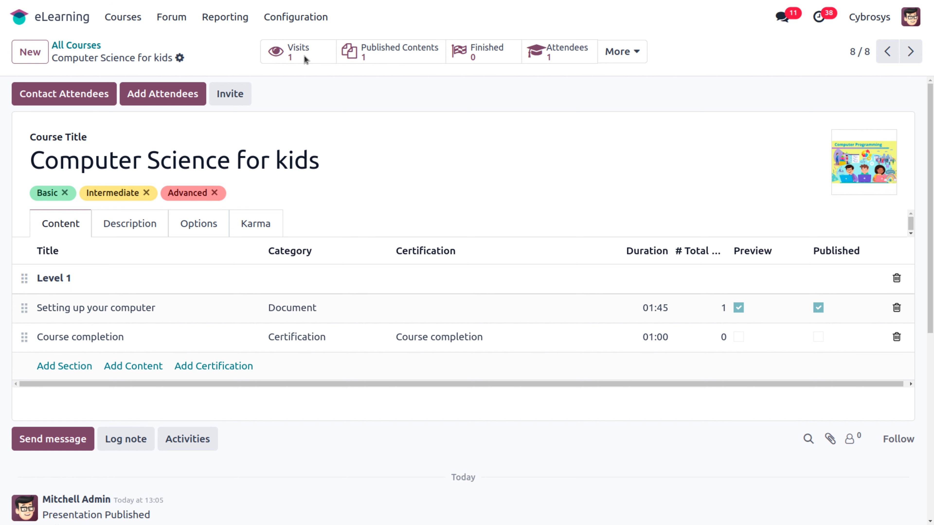
click(434, 54)
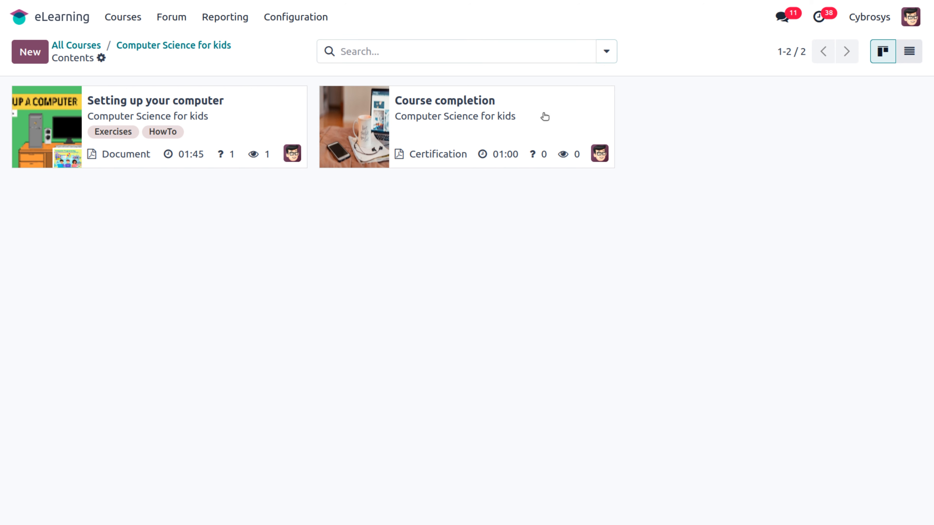
click(545, 117)
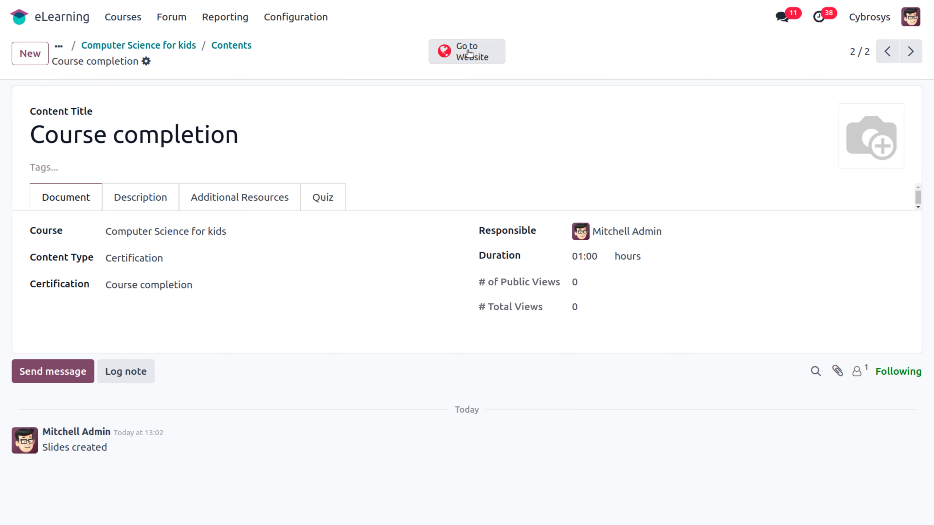
click(469, 53)
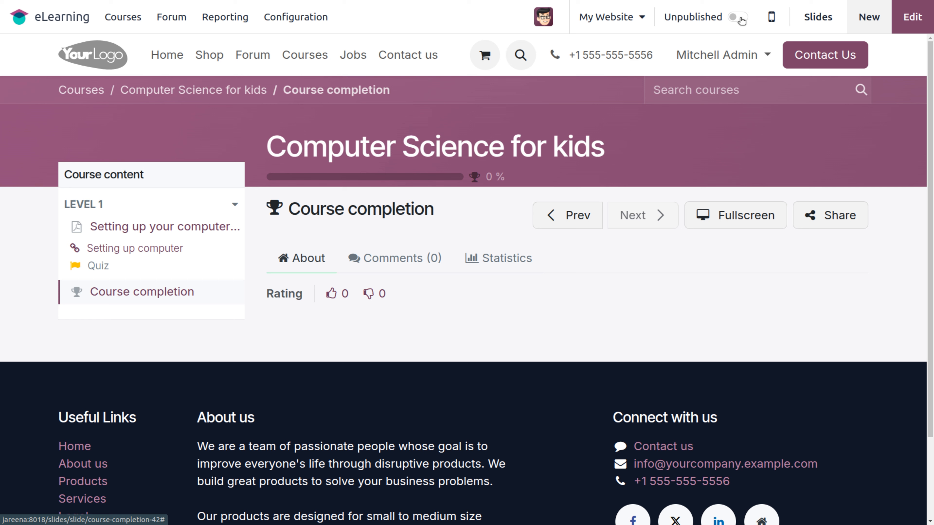
click(741, 18)
Reopen the "Computer Science for kids" course and review its statistics, including the attendees and reviews entries
click(116, 19)
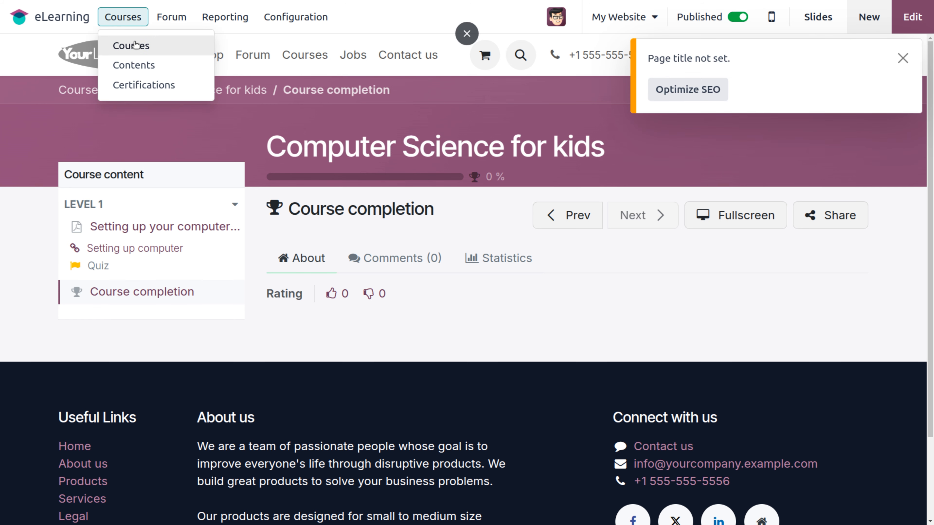
click(136, 45)
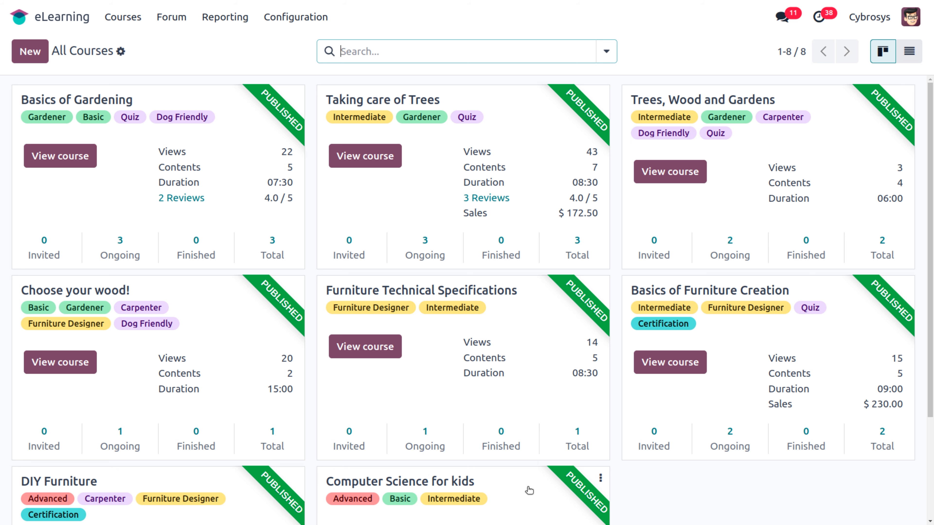
click(528, 490)
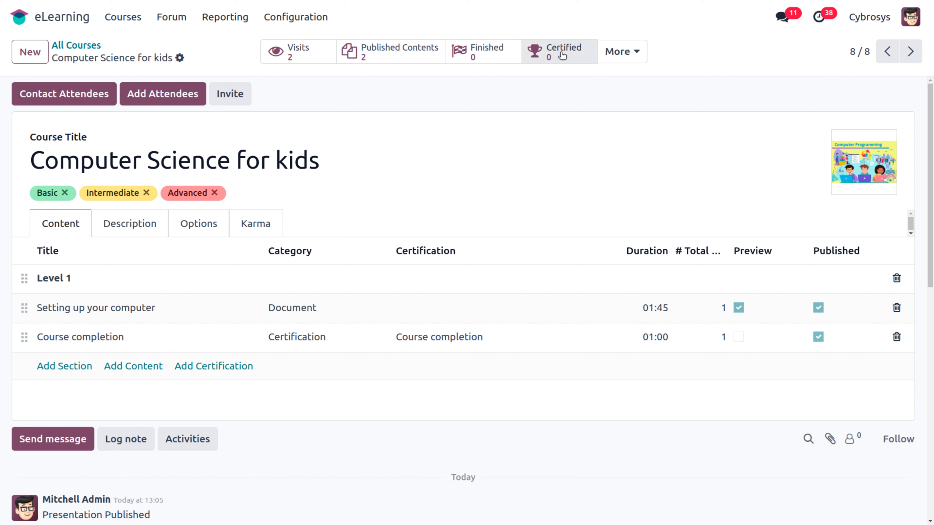
click(634, 55)
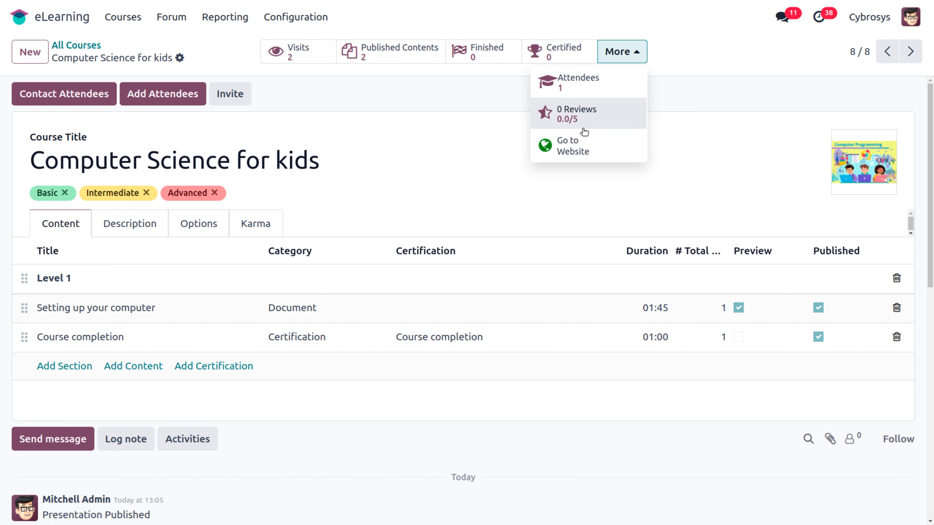
click(323, 124)
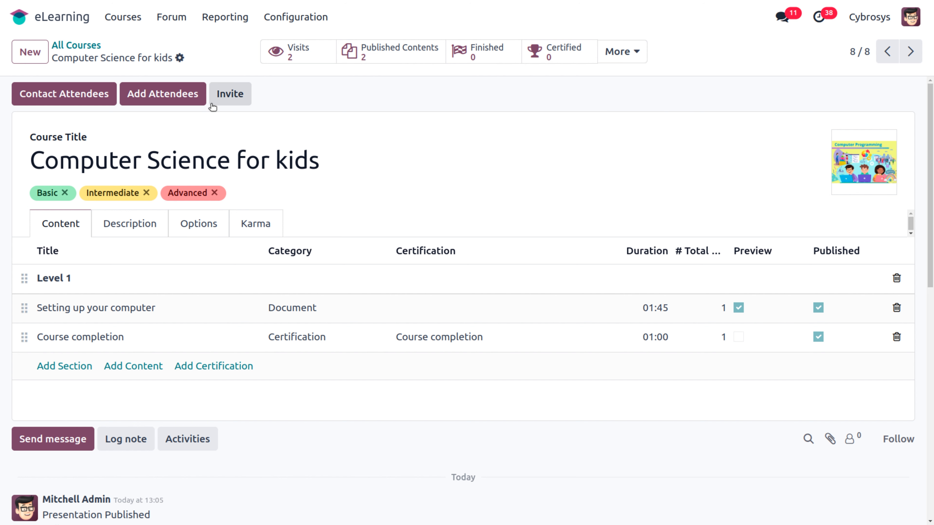
Enroll two YourCompany contacts as attendees of "Computer Science for kids" and send them the default invitation
click(160, 97)
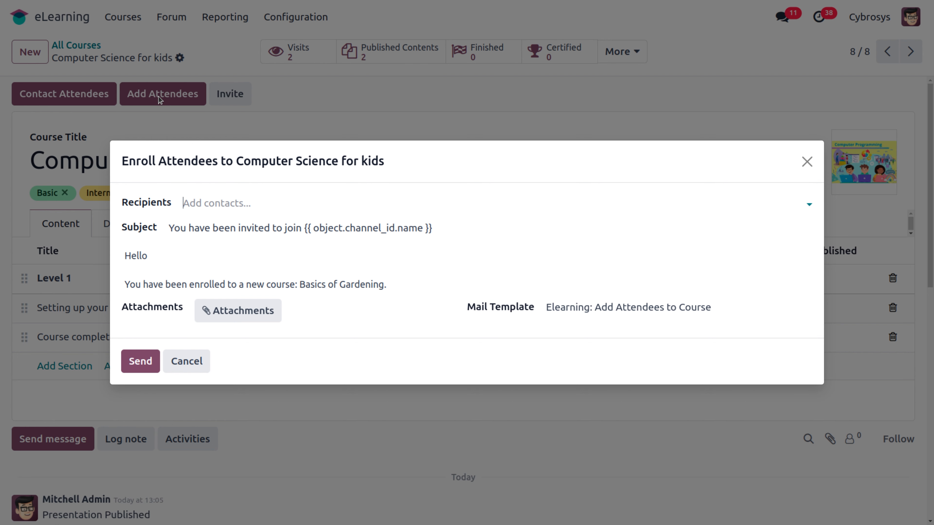
click(216, 210)
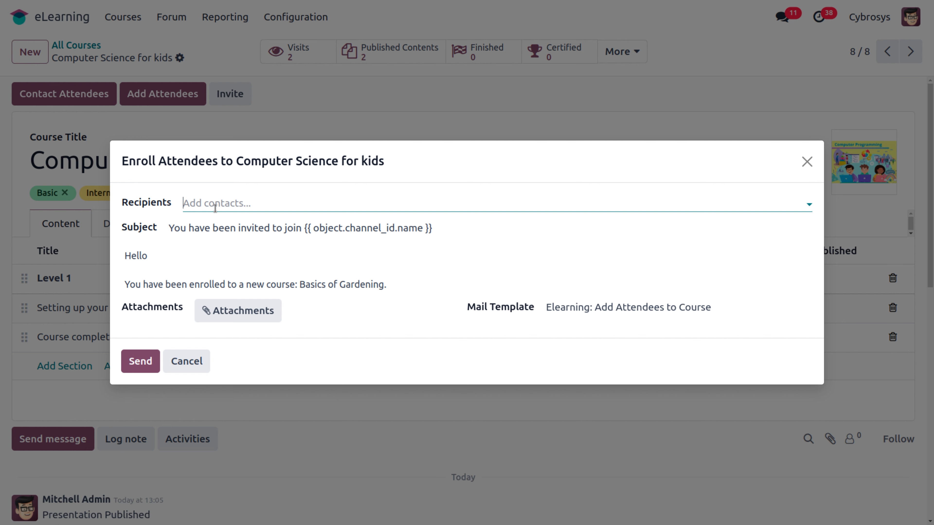
click(212, 199)
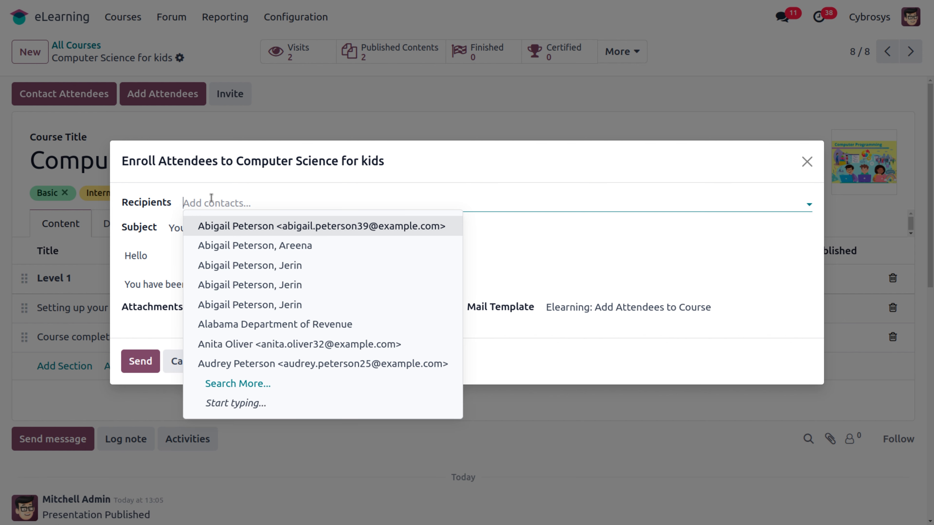
text(ma)
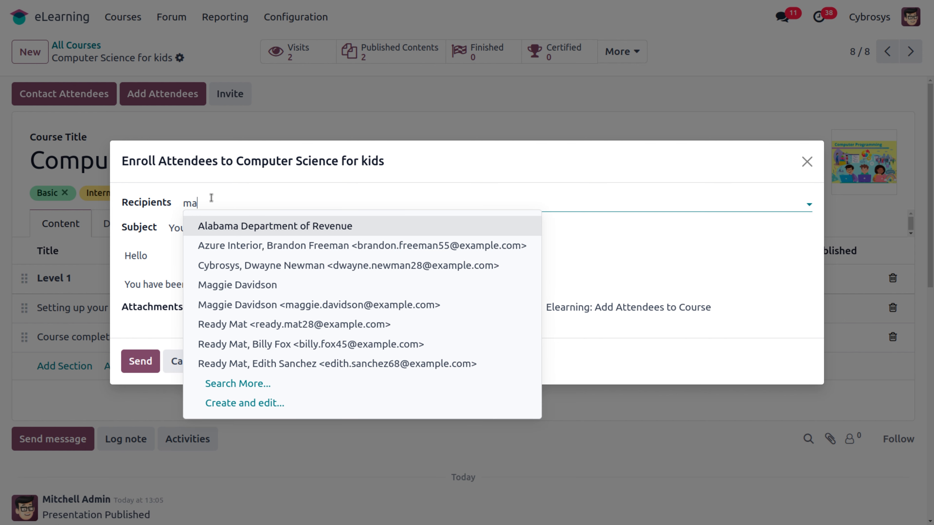
text(rc)
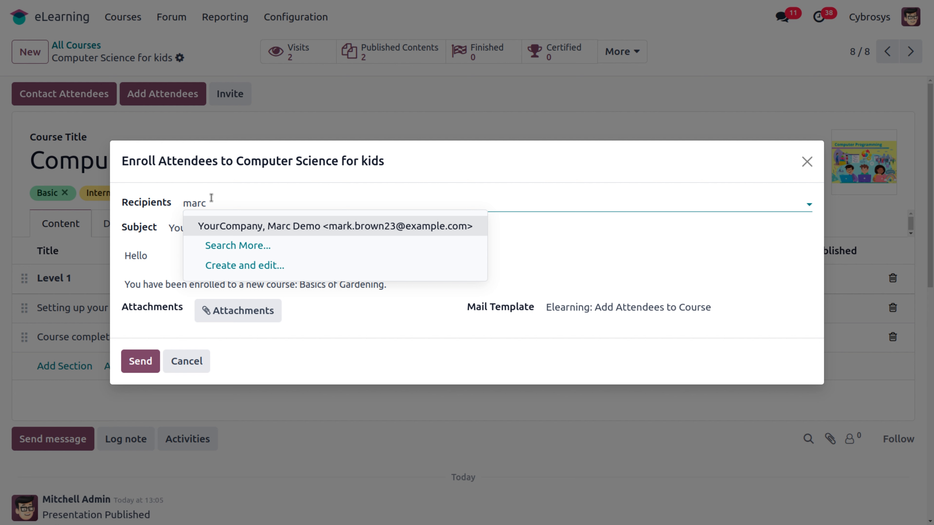
key(Return)
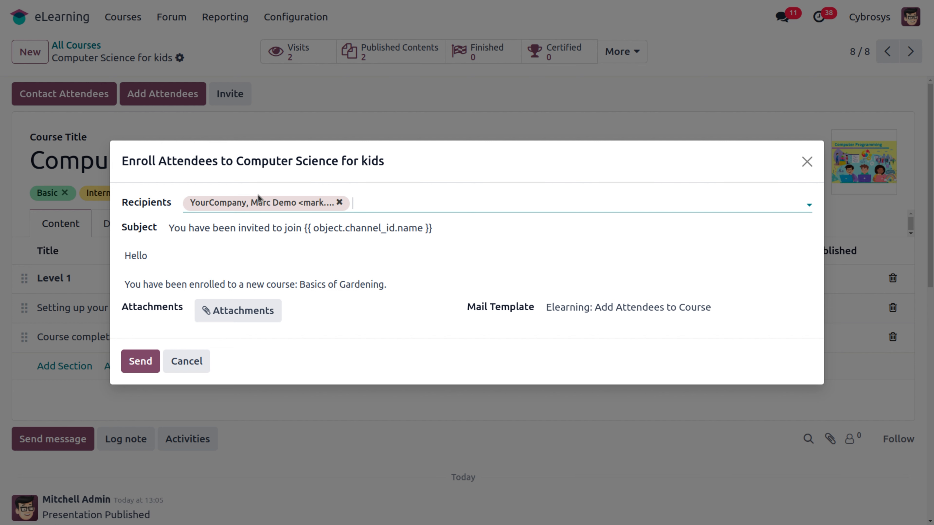
text(joe)
key(Return)
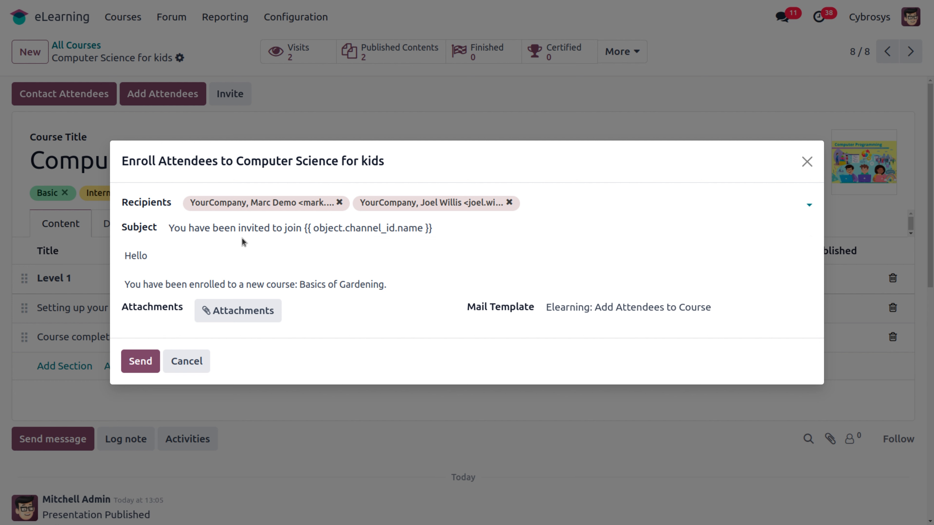
click(149, 259)
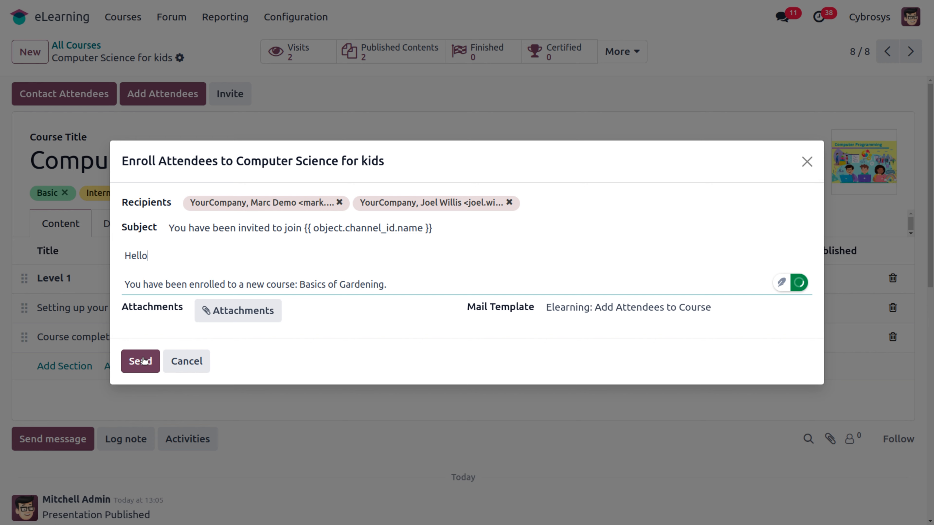
click(144, 361)
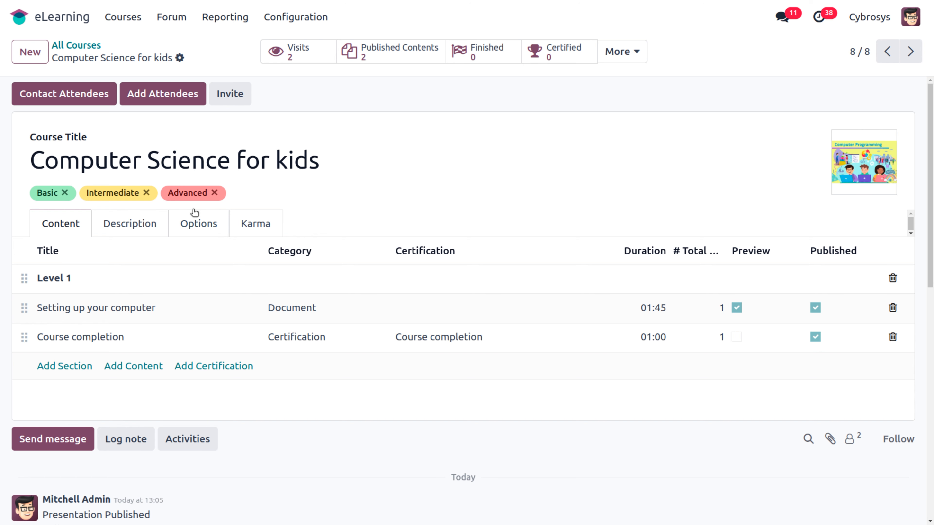
Open a new mailing to the course attendees, and check the Mailing option in the eLearning settings
click(93, 96)
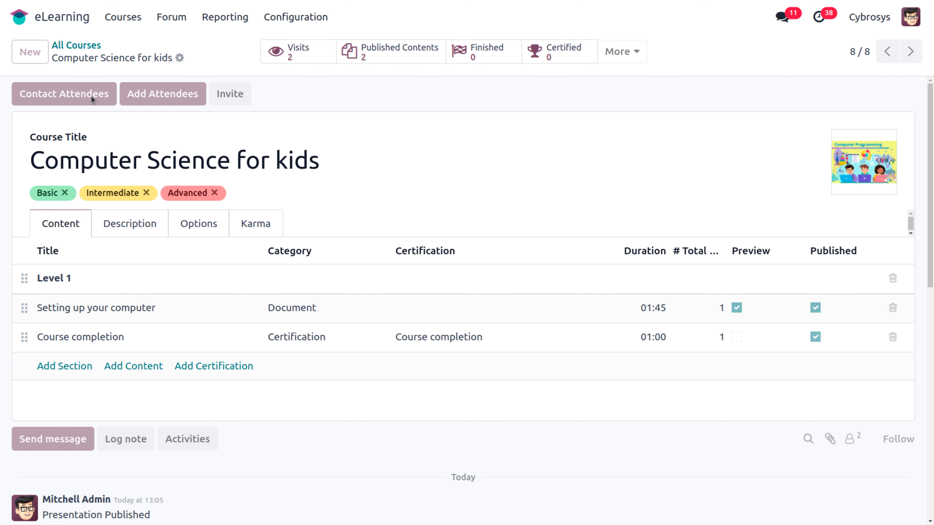
click(91, 96)
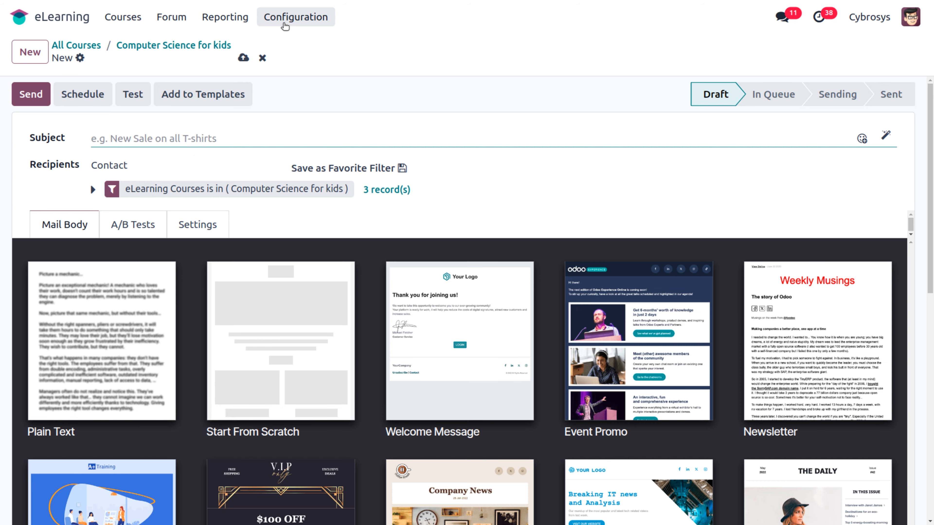
click(285, 25)
click(290, 45)
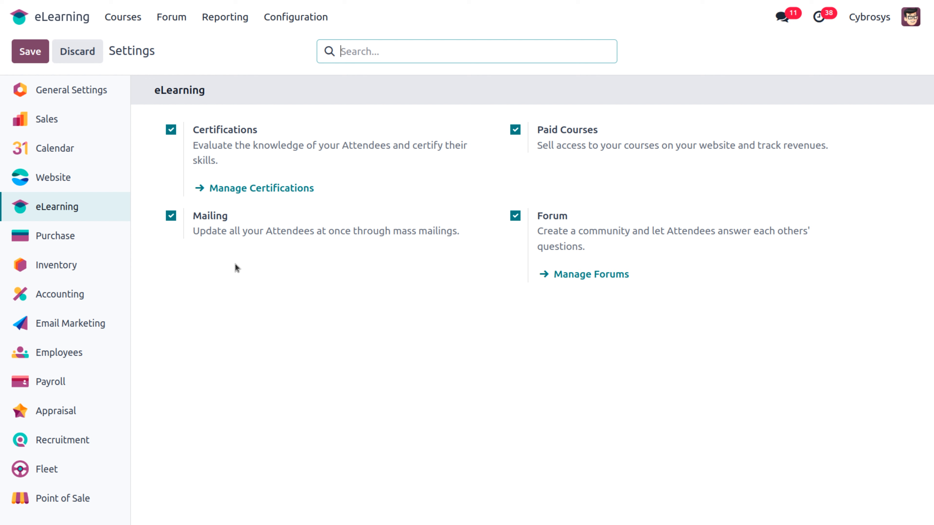
Return to the course overview, reopen "Computer Science for kids" and view its description
click(131, 23)
click(130, 44)
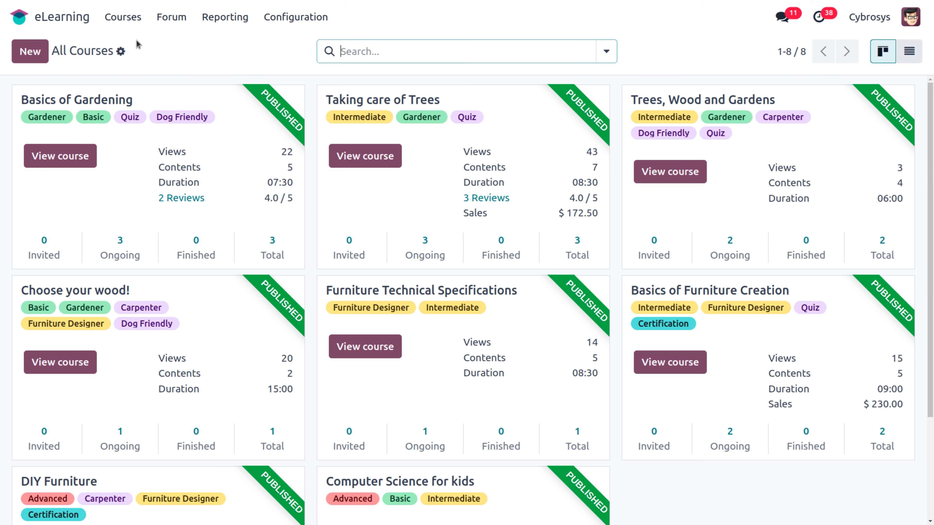
scroll(423, 461, down, 3)
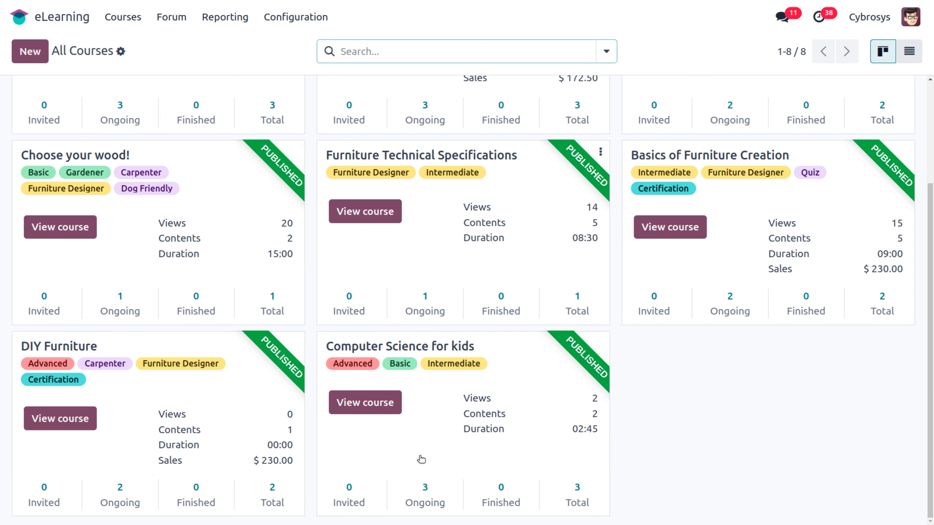
click(413, 351)
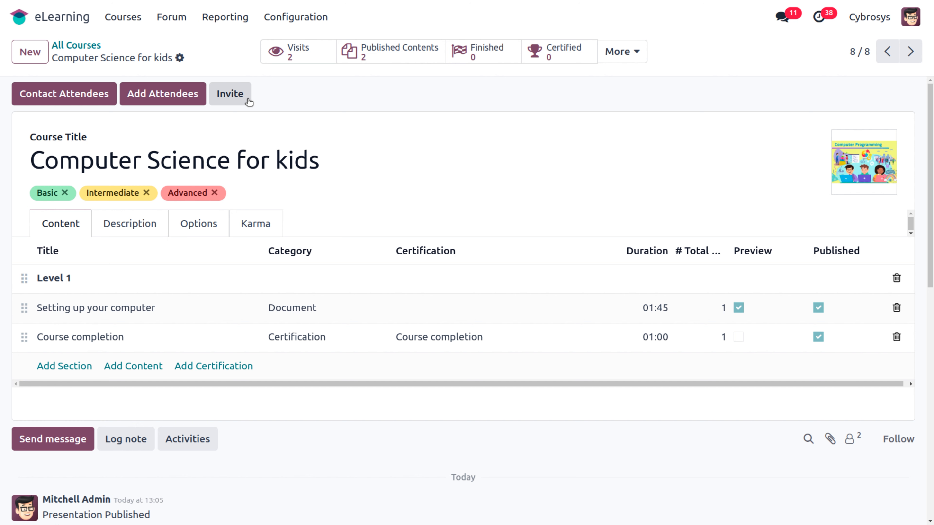
click(144, 228)
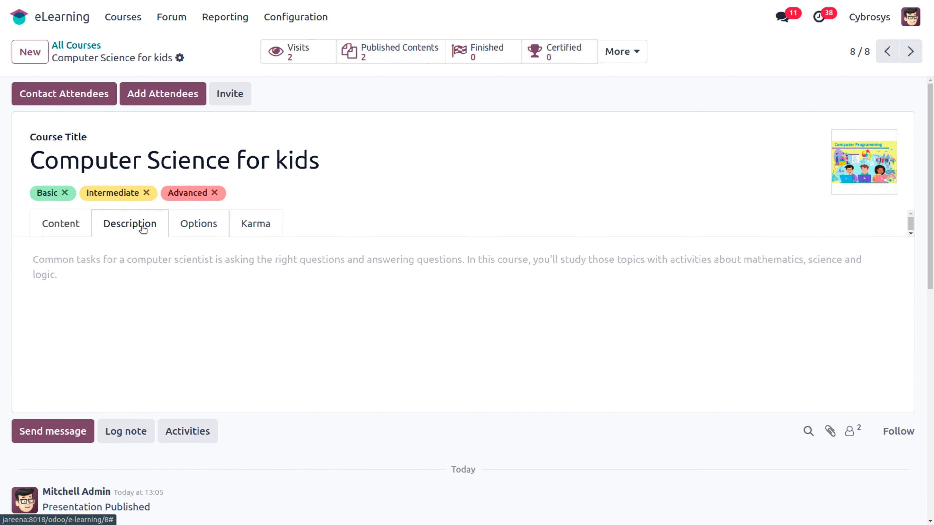
Enter "computer course for class 4" as the course description
click(79, 296)
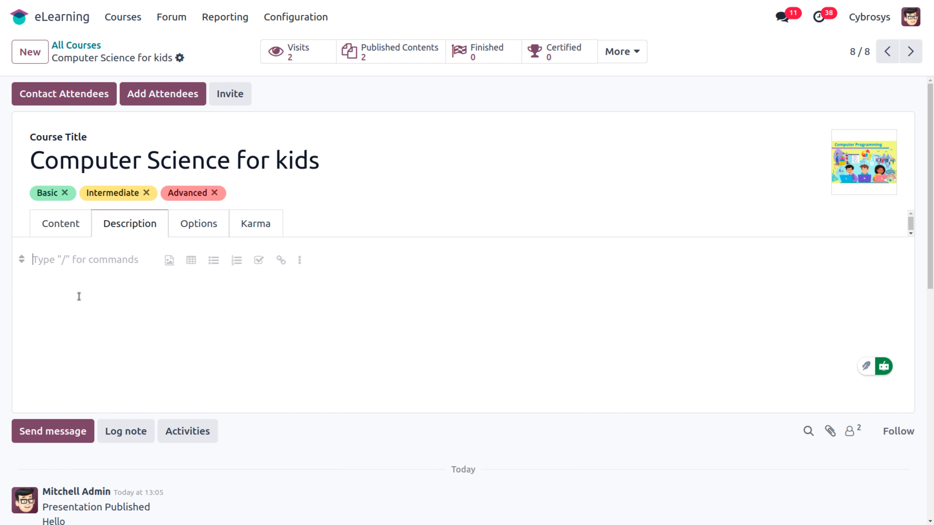
text(comput)
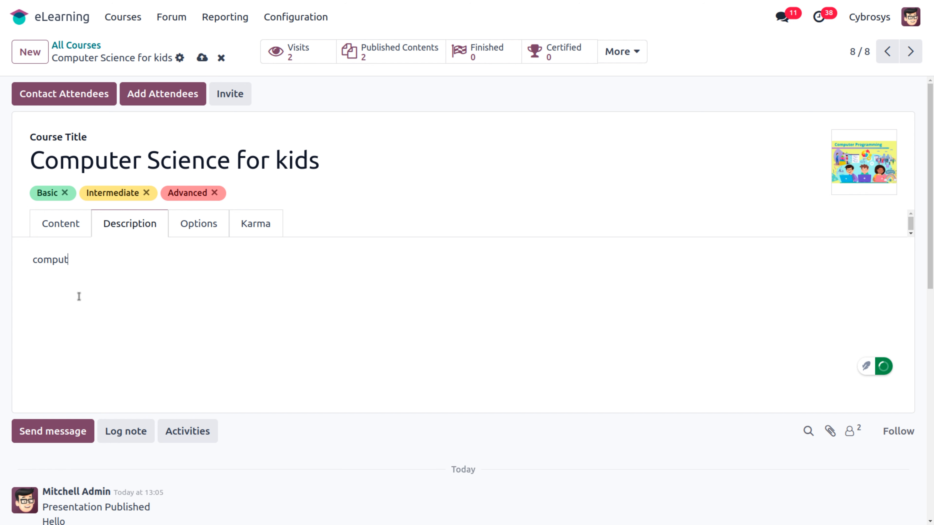
text(er course for class 4)
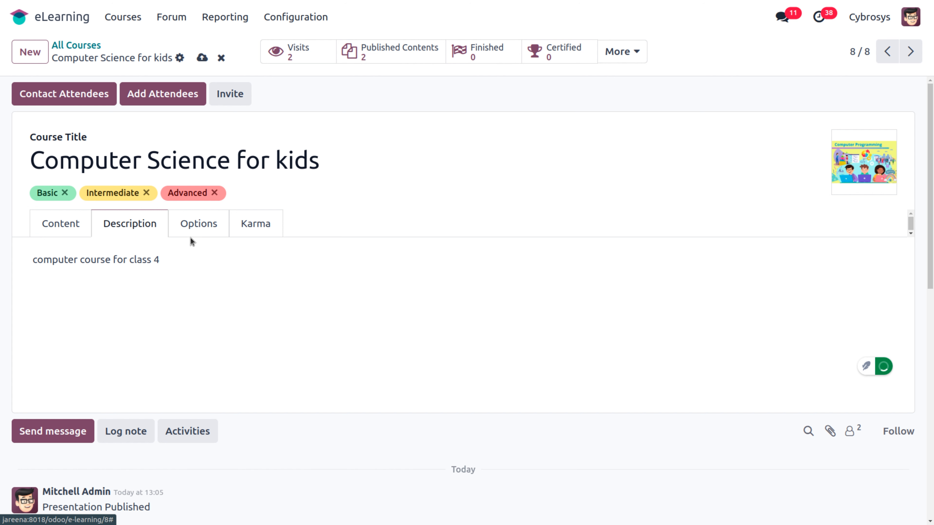
Review the course options and the "Elearning: Course Share" template, and return to the course
click(197, 226)
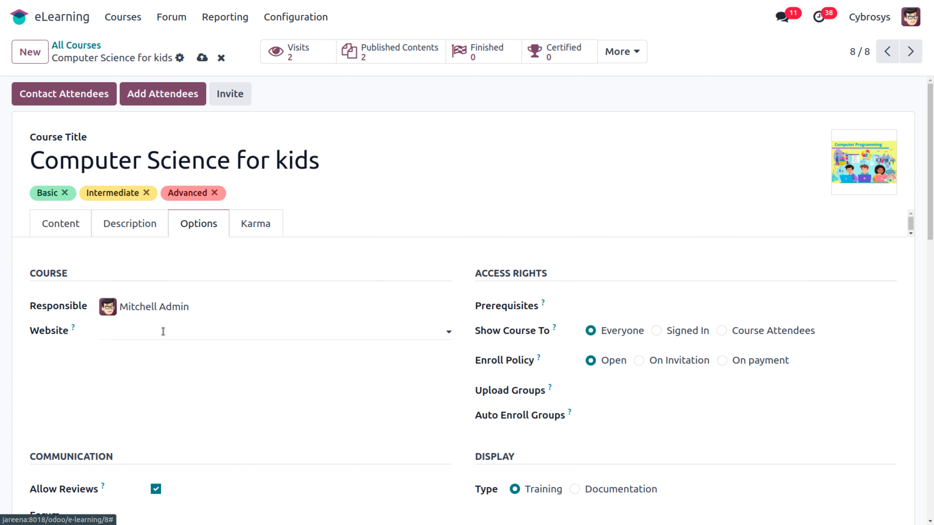
scroll(163, 331, down, 6)
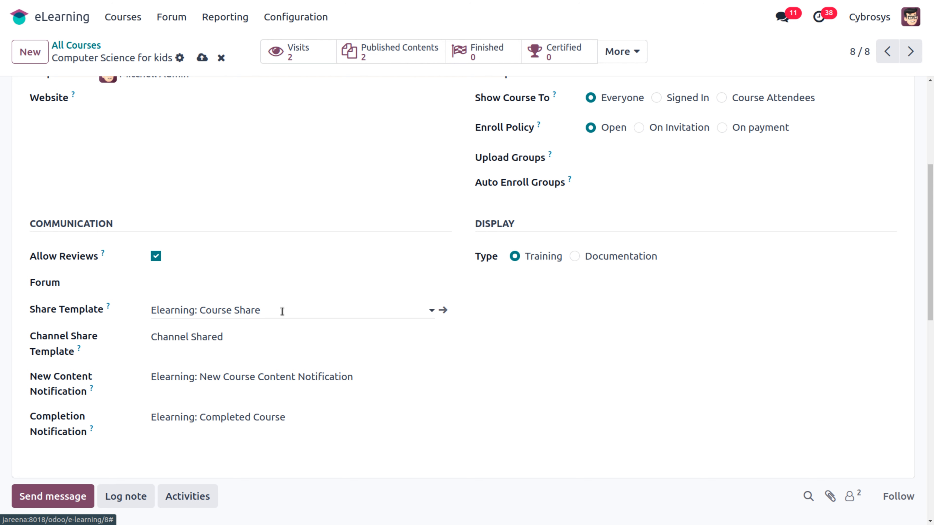
click(442, 311)
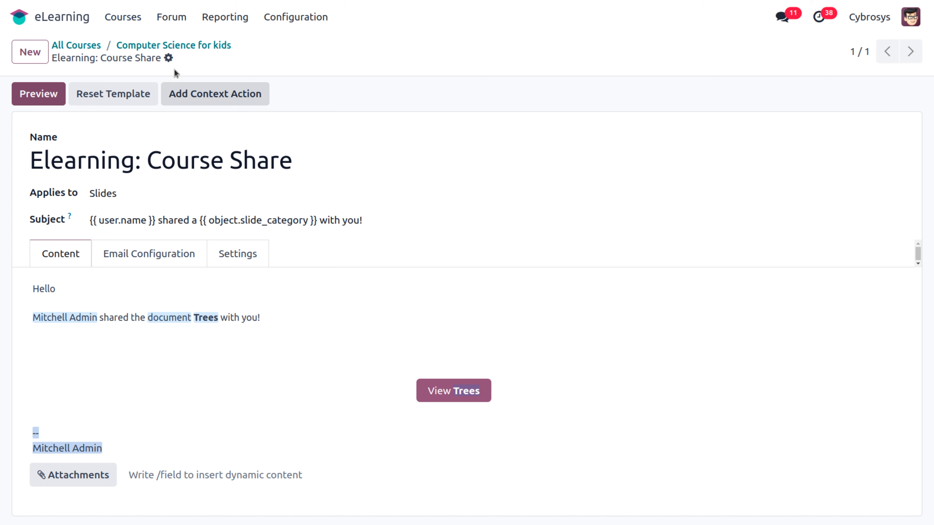
click(142, 47)
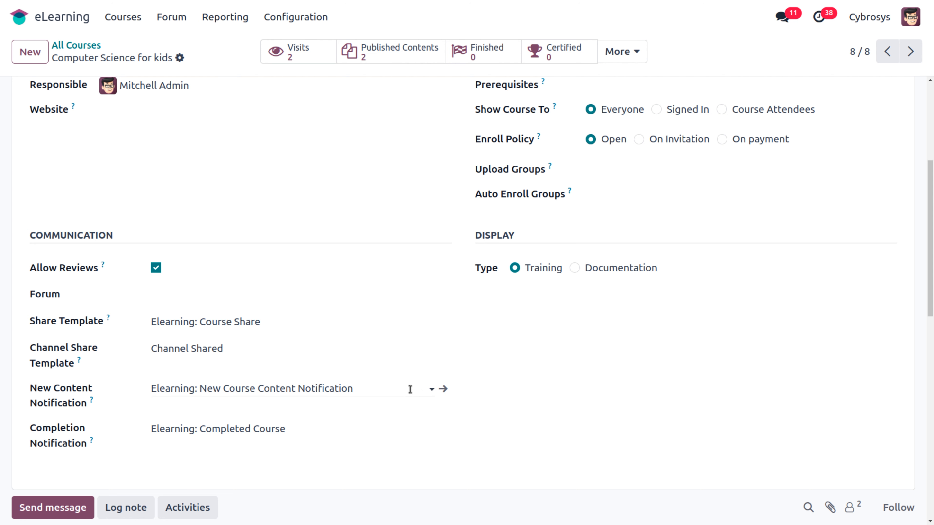
Review the New Content Notification template with its email configuration and settings, and the Completion Notification template, and return to the course
click(443, 388)
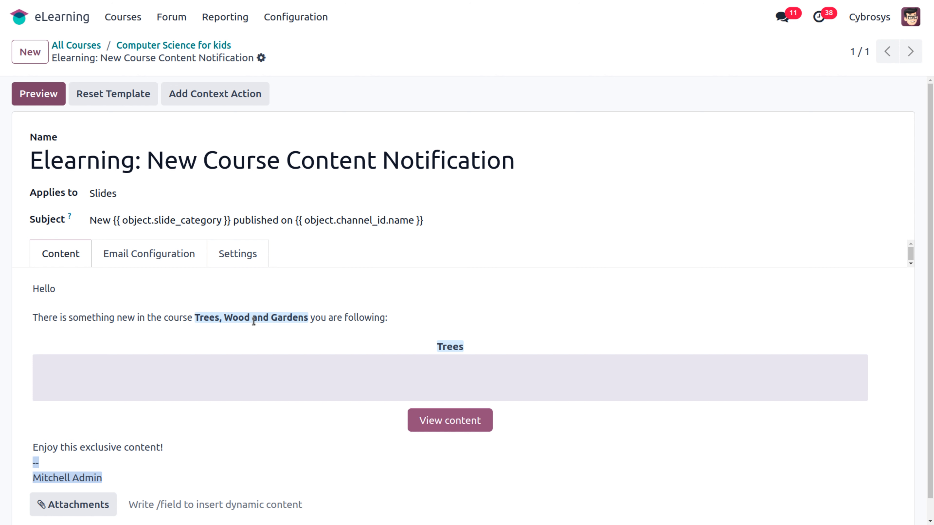
click(181, 260)
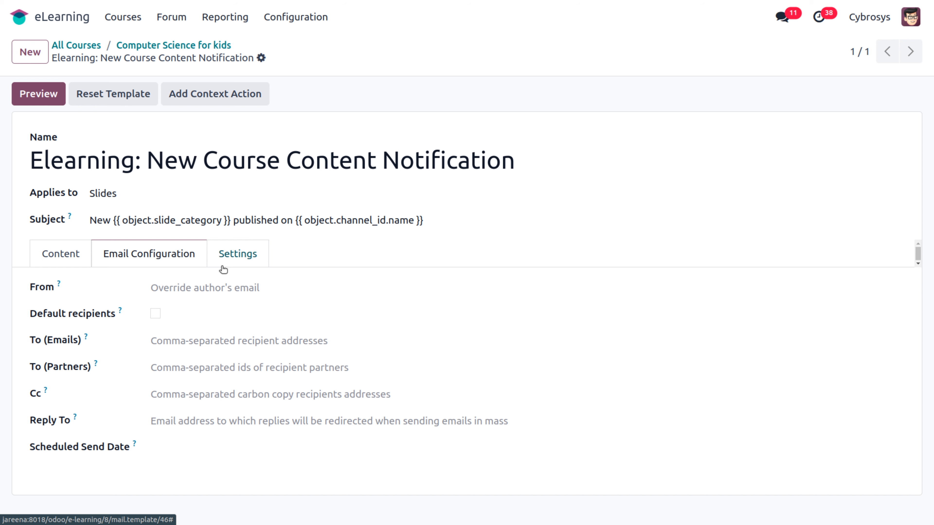
click(222, 266)
click(60, 259)
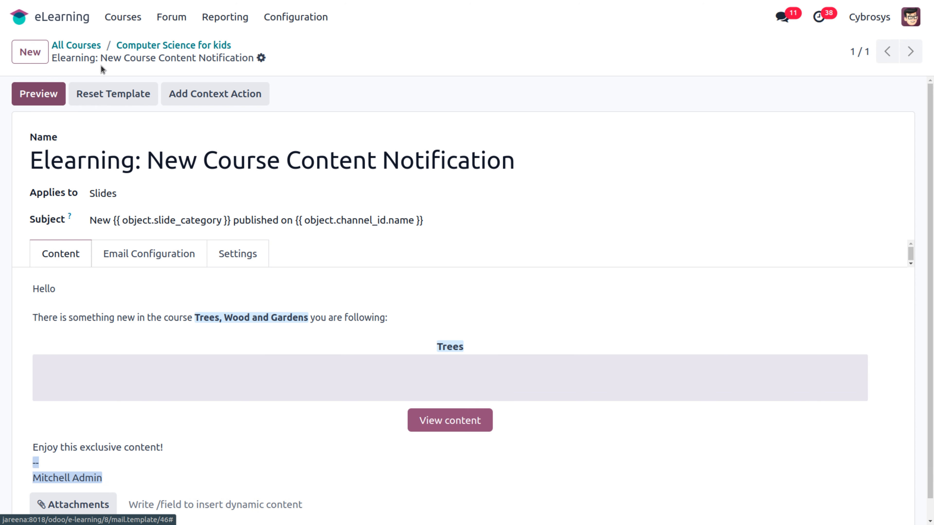
click(141, 46)
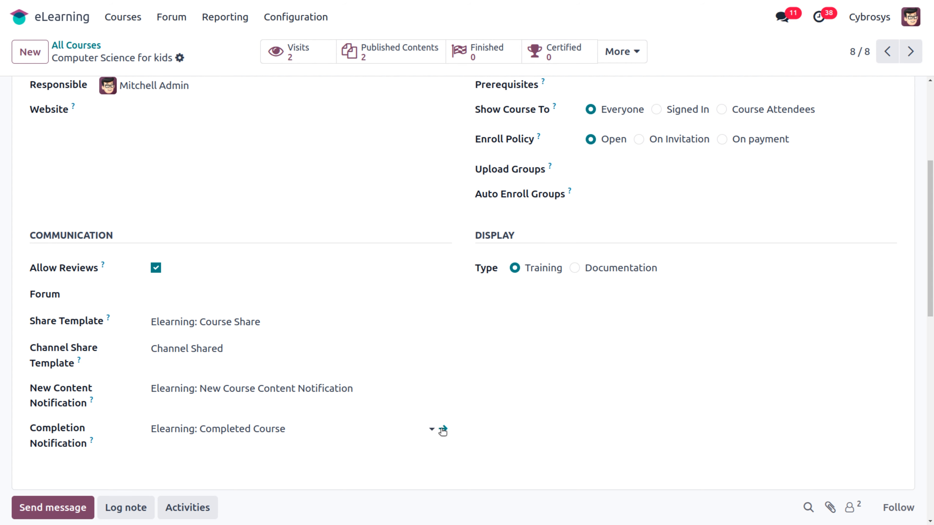
click(443, 428)
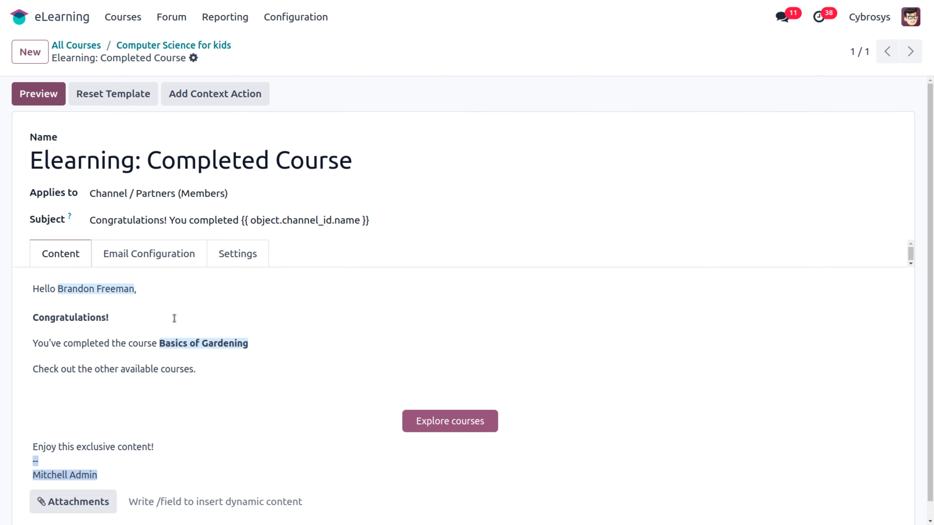
click(162, 46)
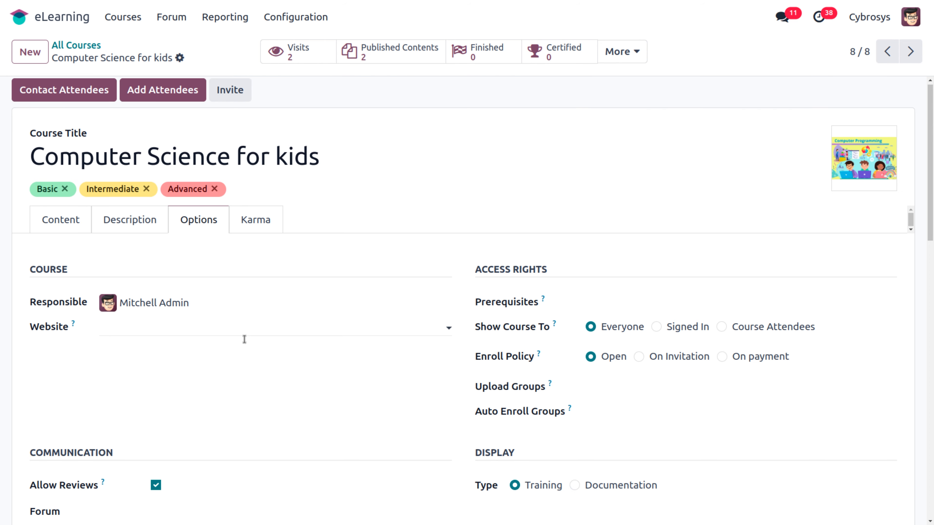
View the courses available as prerequisites without choosing one
scroll(244, 339, down, 2)
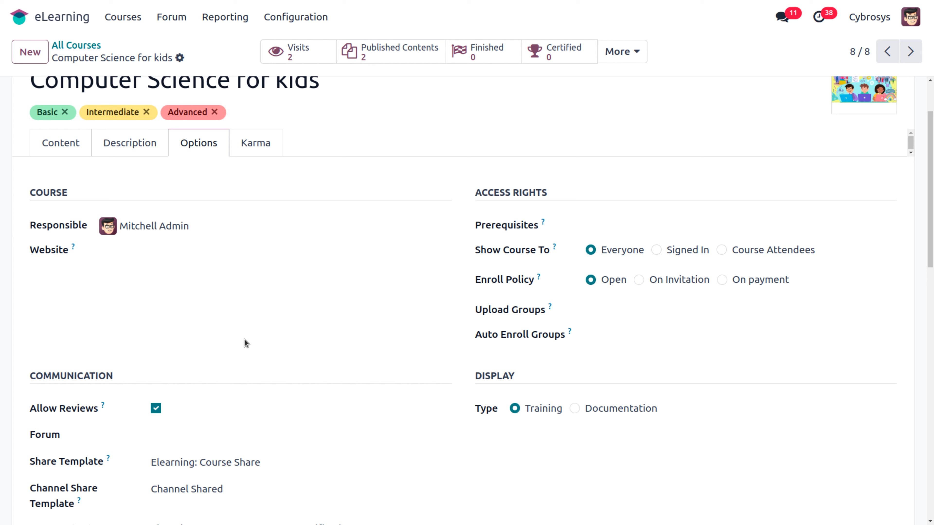
click(616, 230)
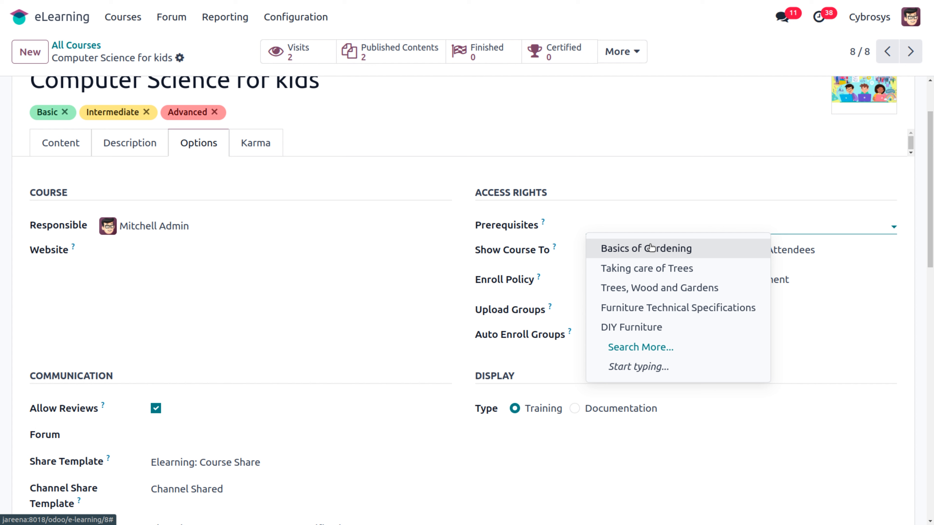
click(435, 290)
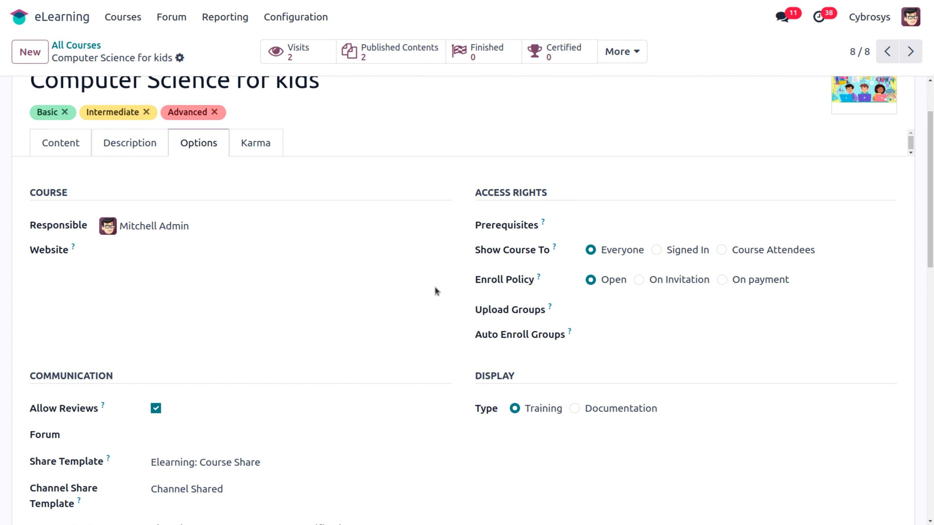
Try the On Invitation enroll policy and look at its upload groups, auto enroll groups and enroll message
click(638, 280)
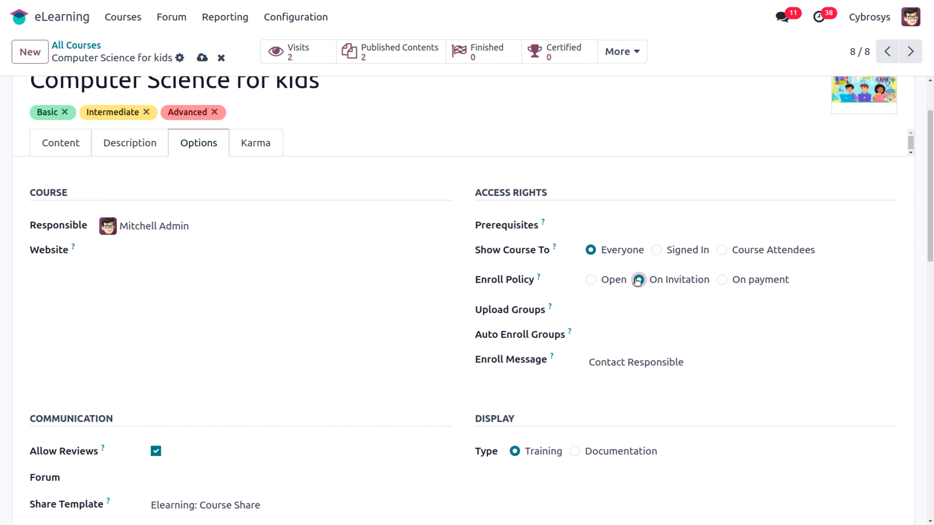
click(634, 311)
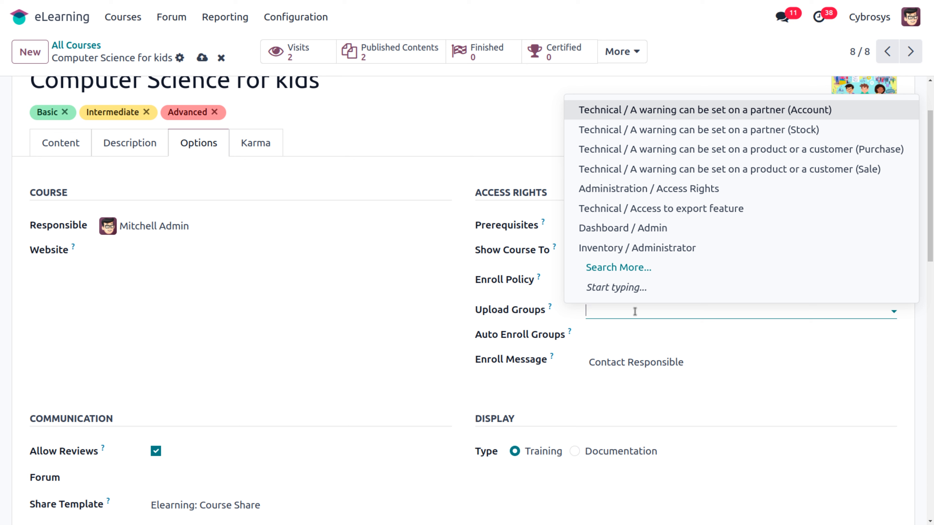
click(627, 341)
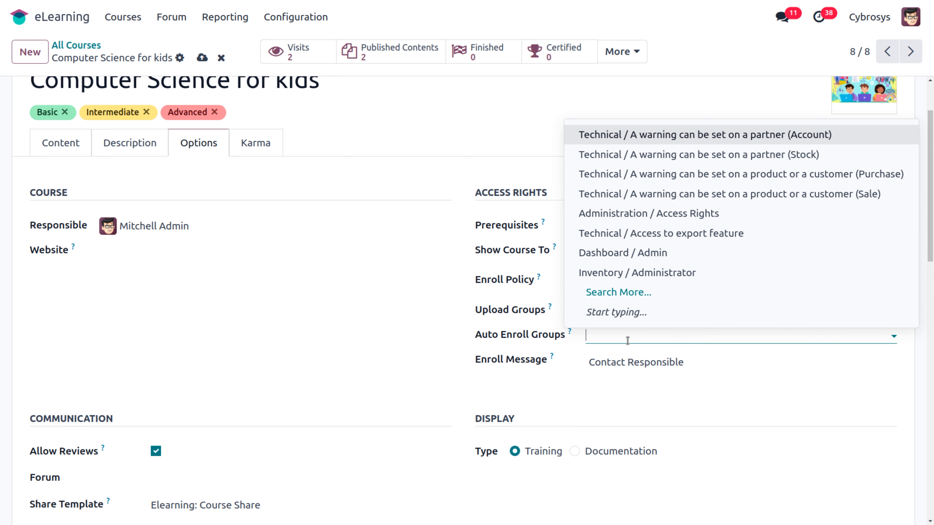
click(636, 365)
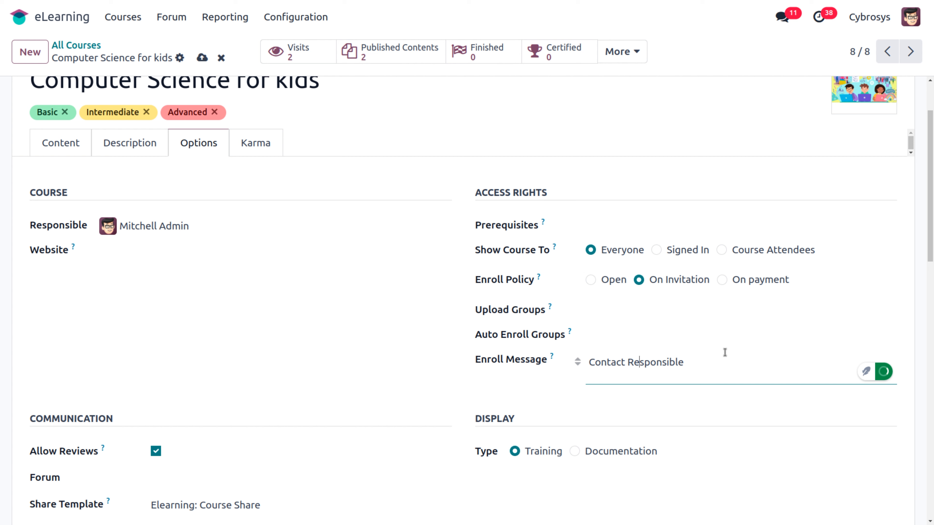
Set the enroll policy to On payment and open a new product form for "computer course"
click(722, 284)
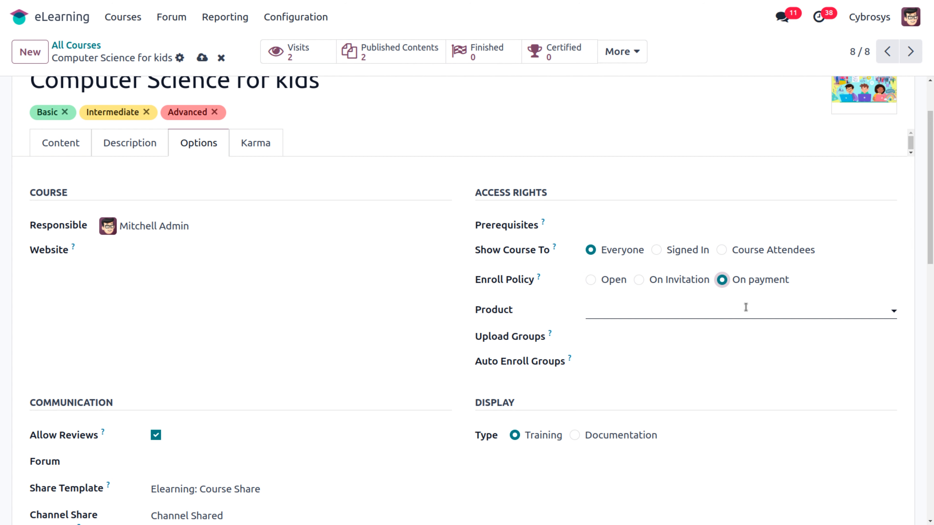
click(746, 308)
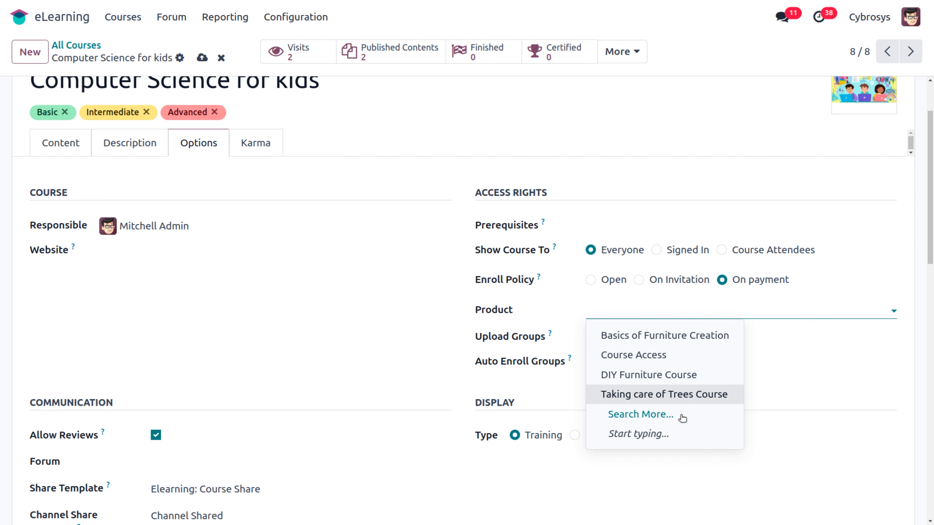
text(computer)
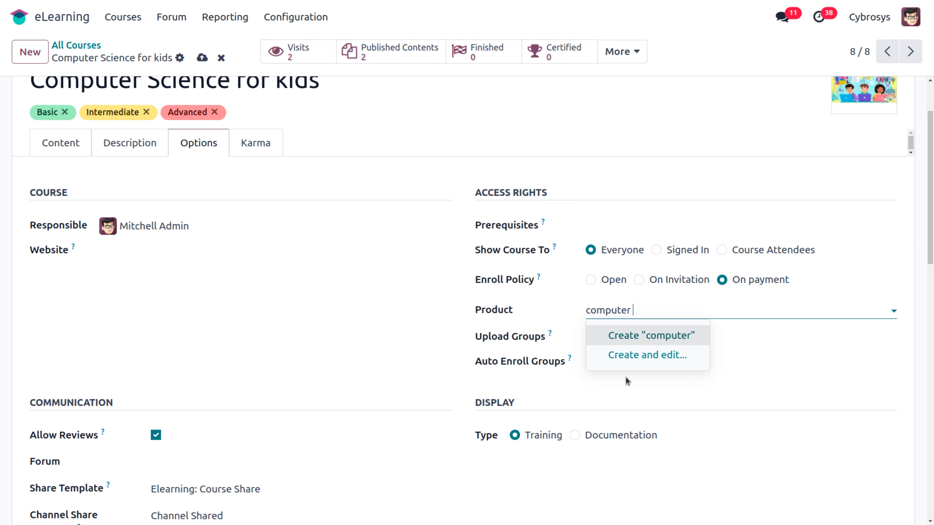
text( course)
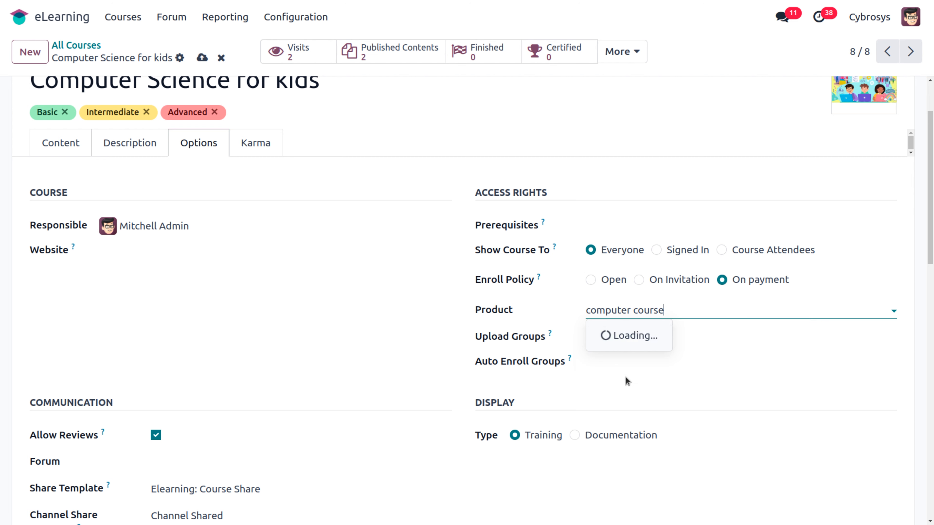
click(642, 358)
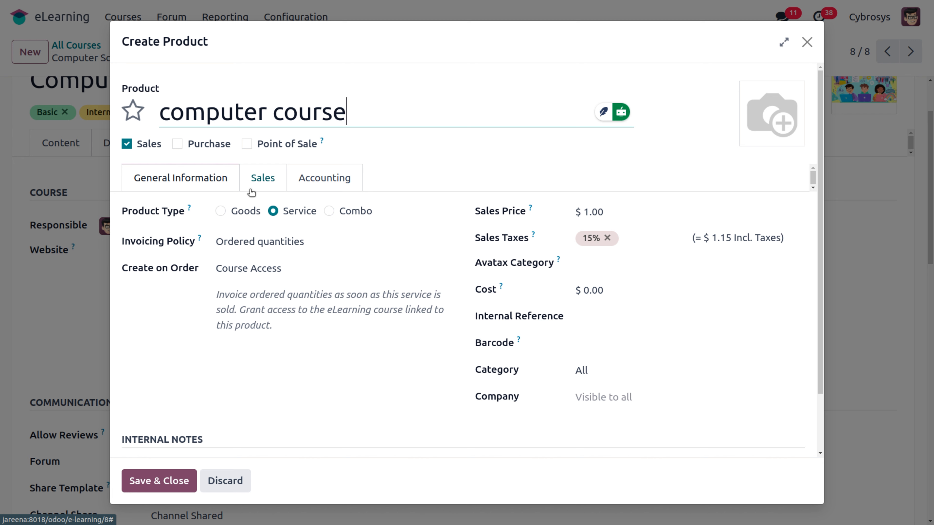
Keep Ordered quantities invoicing and Course Access on order for the new product, set its sales price to $100, and save it
click(267, 246)
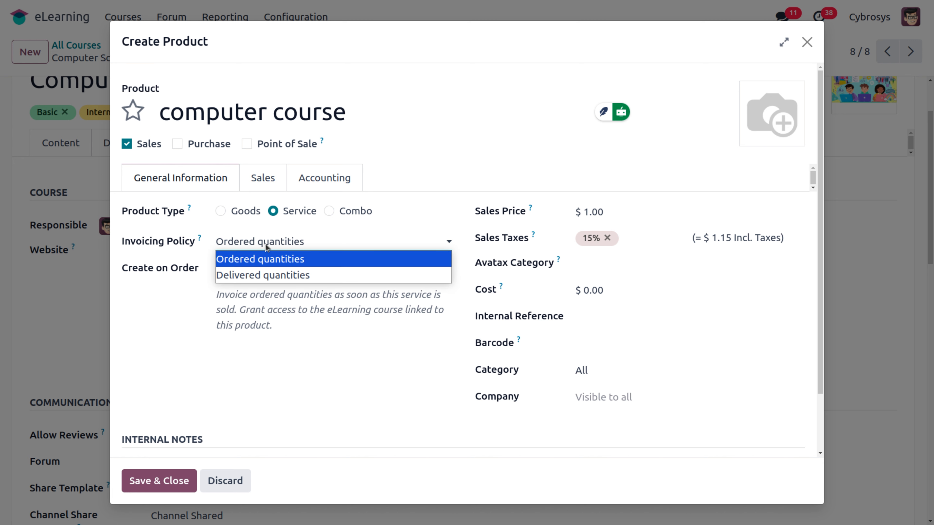
click(267, 246)
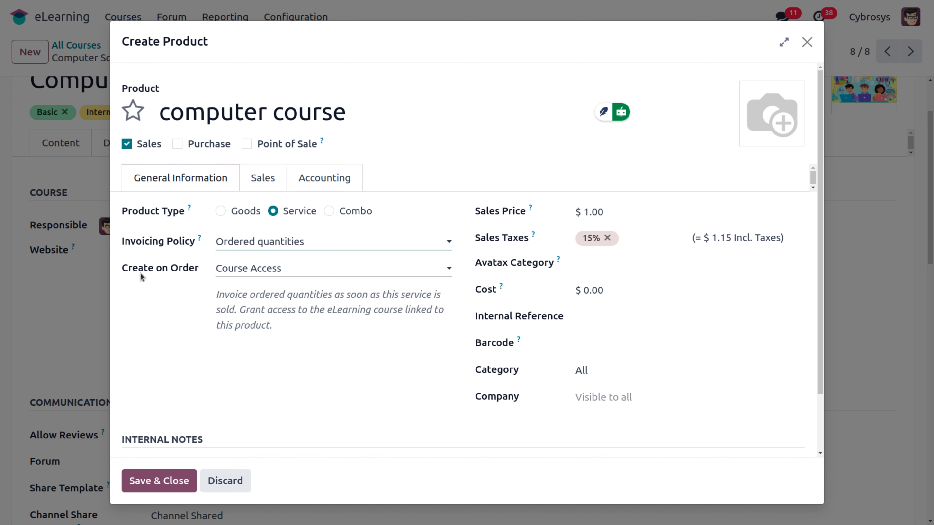
click(243, 272)
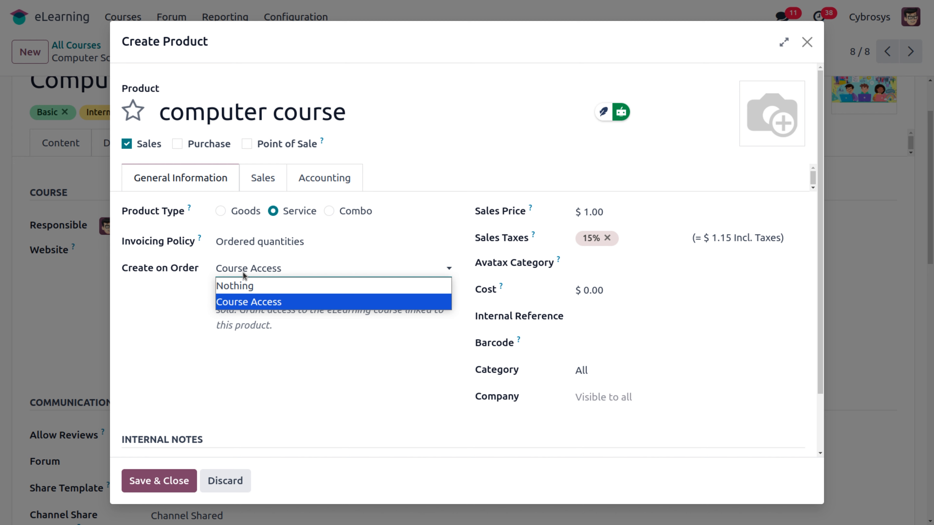
click(239, 306)
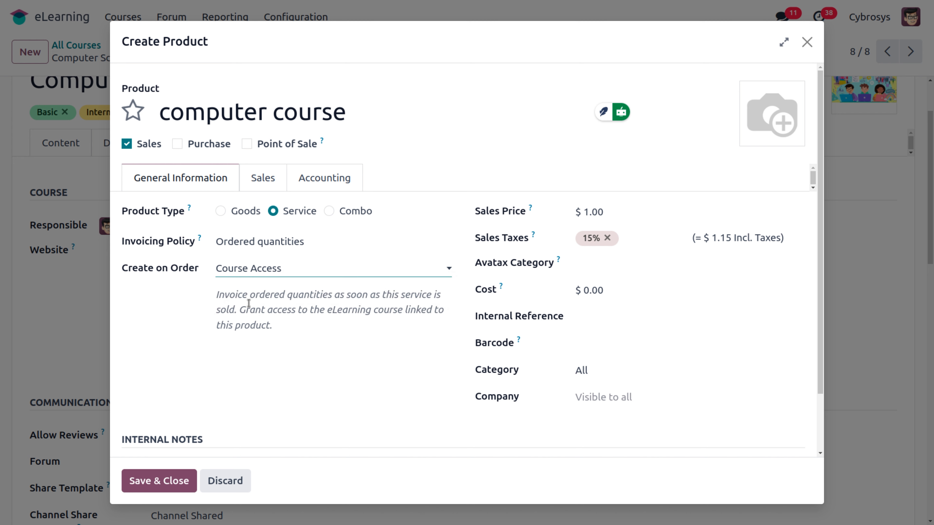
click(628, 206)
key(BackSpace)
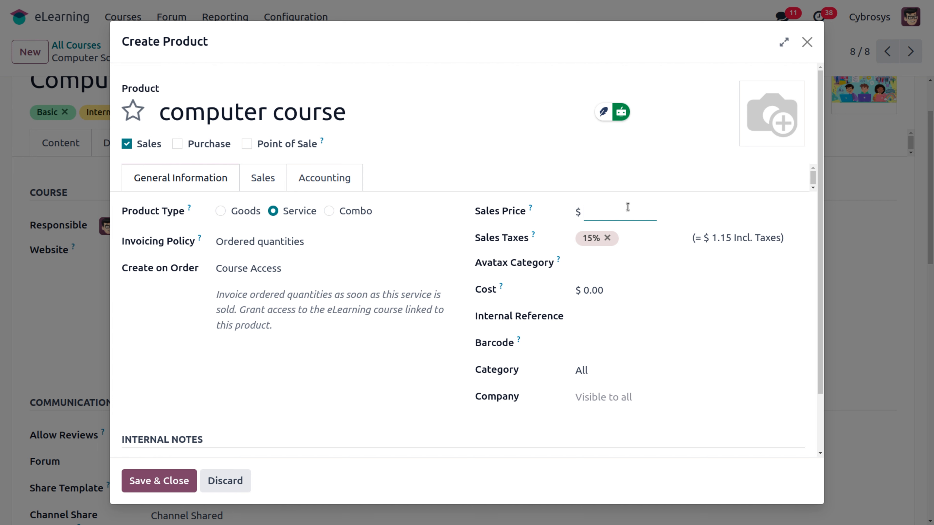
text(100)
click(166, 485)
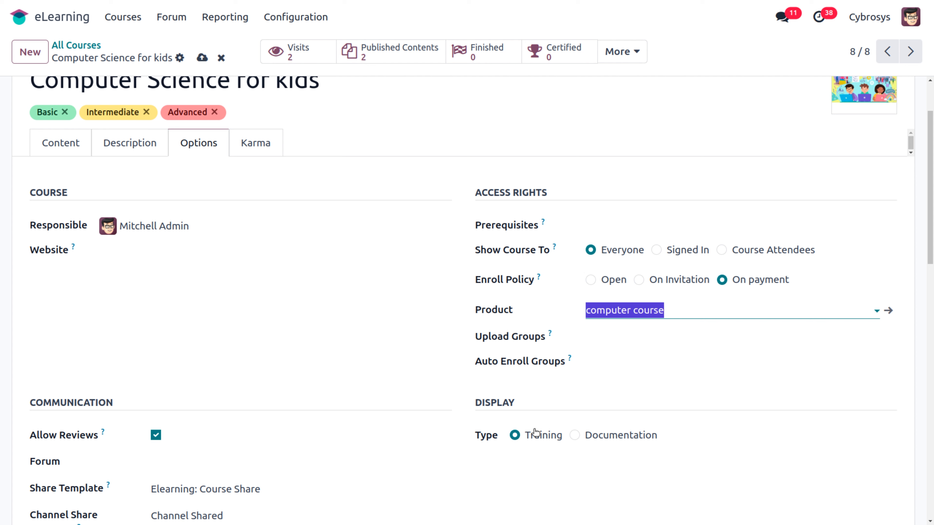
Try the Documentation display type, view its Featured Content choices, and restore the Training type
click(574, 436)
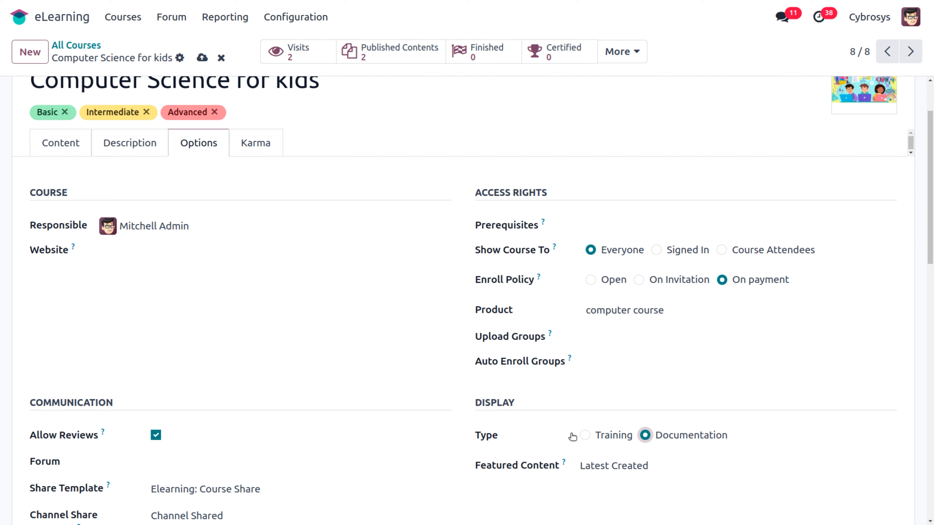
click(620, 473)
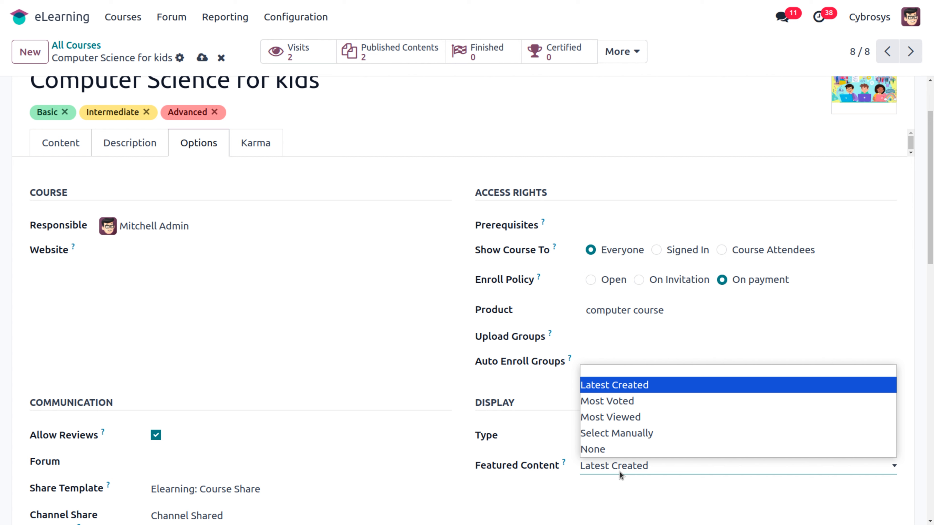
click(558, 443)
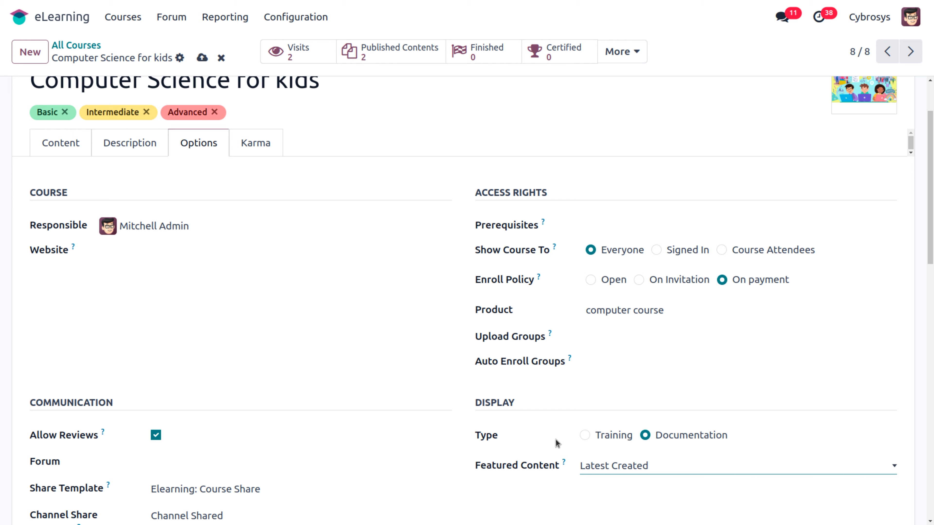
click(584, 438)
scroll(564, 473, down, 7)
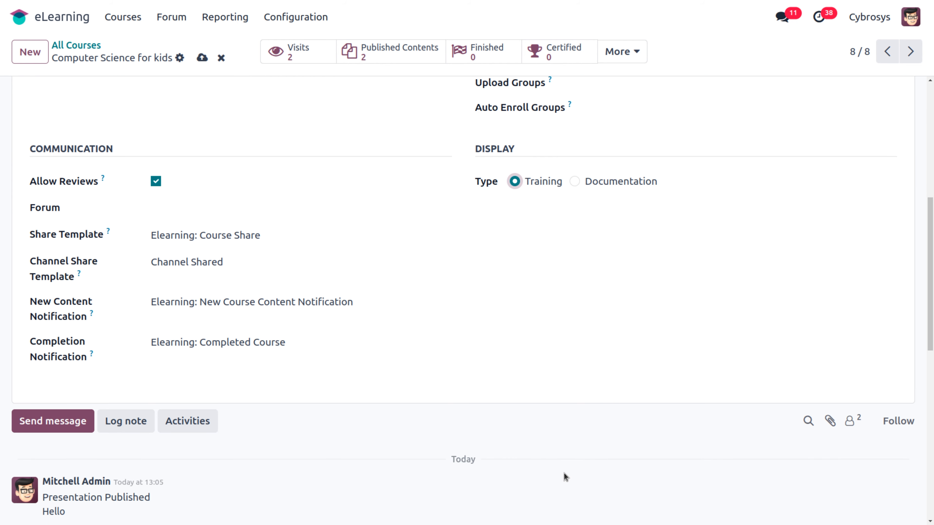
Save the course's option changes and look at its karma rewards and access rights
scroll(564, 473, up, 10)
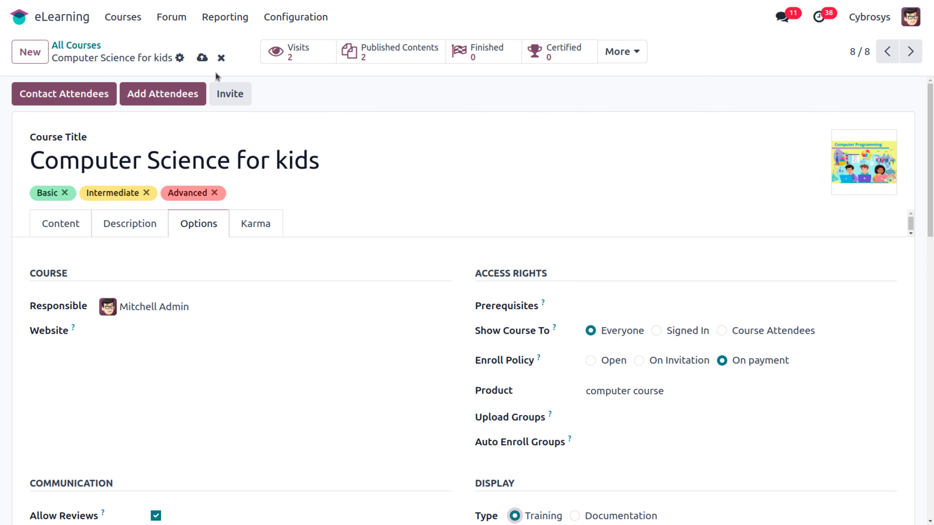
click(201, 58)
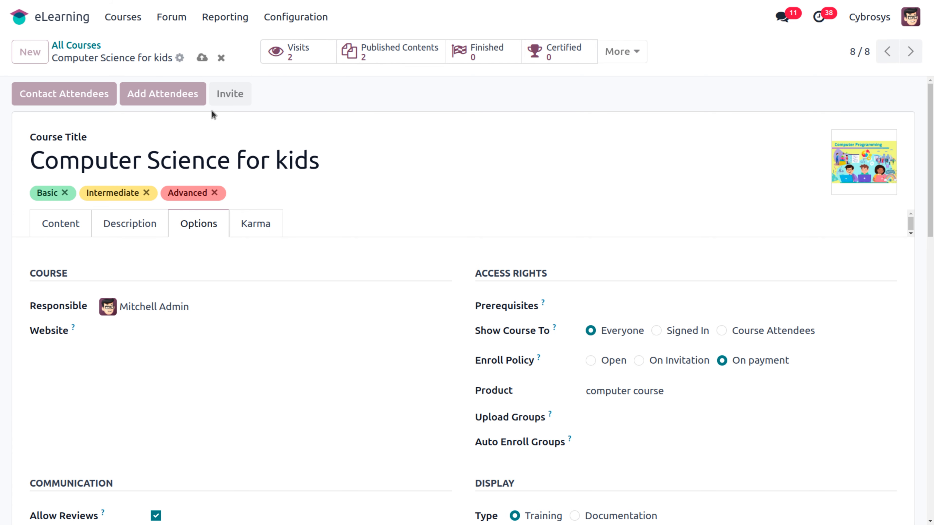
click(246, 222)
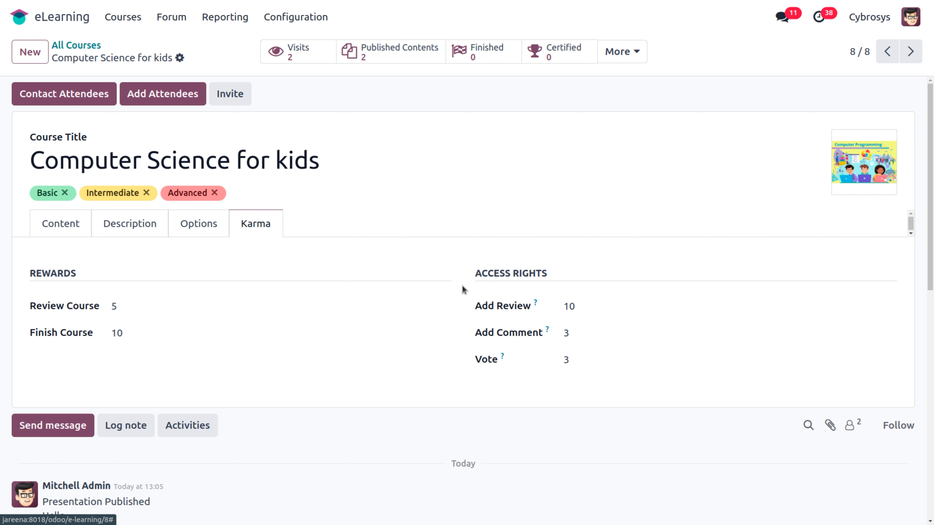
click(187, 301)
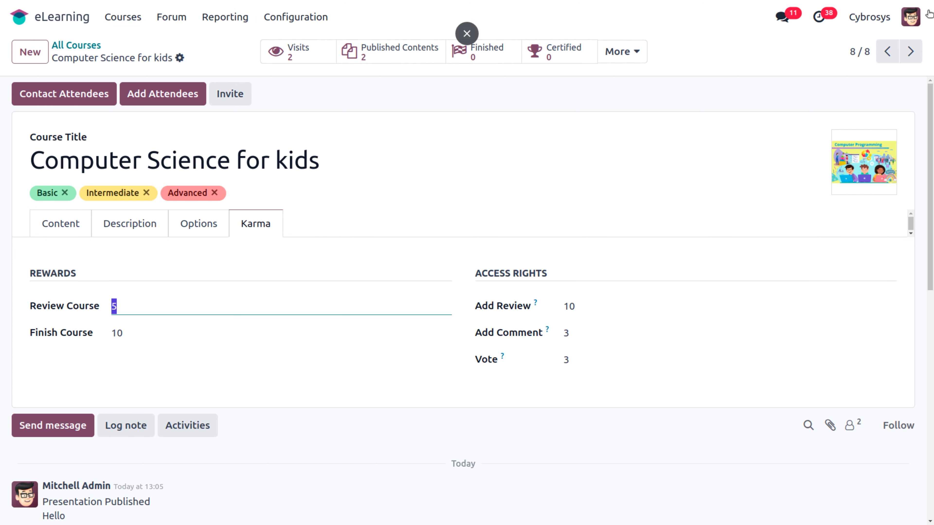
Log out of the administrator account, sign in as a different portal user, and dismiss the browser's password warning
click(916, 22)
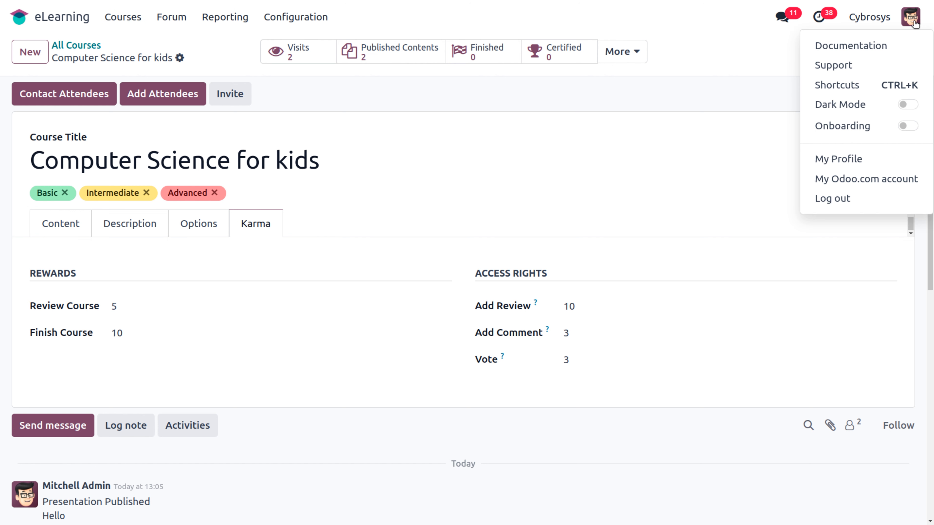
click(823, 199)
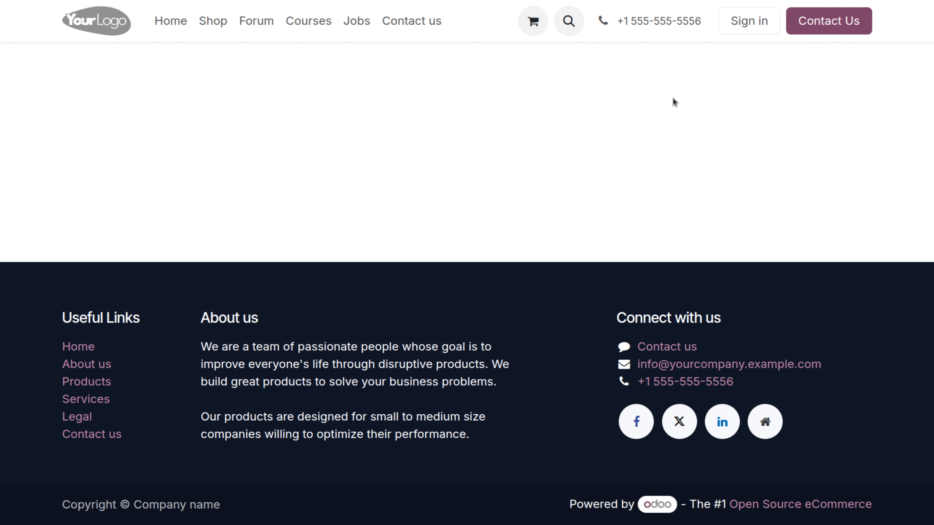
click(744, 22)
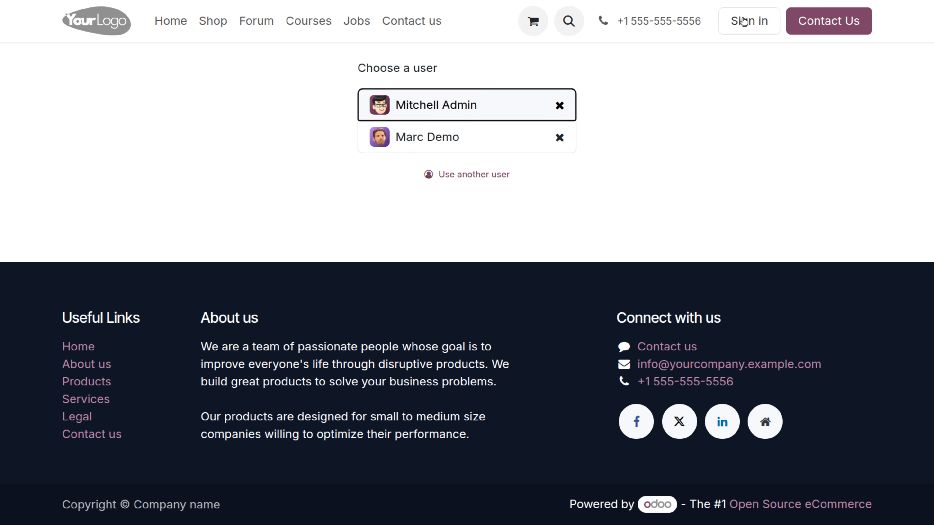
click(470, 174)
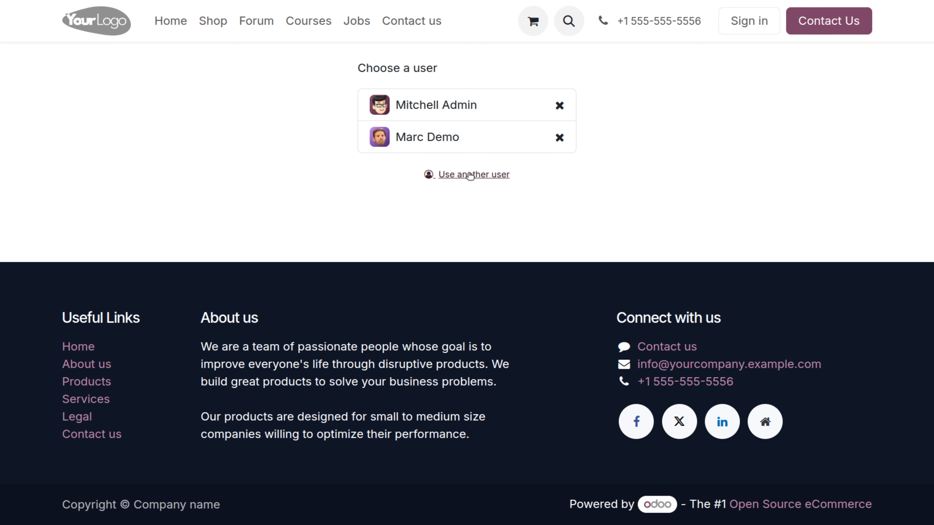
click(497, 175)
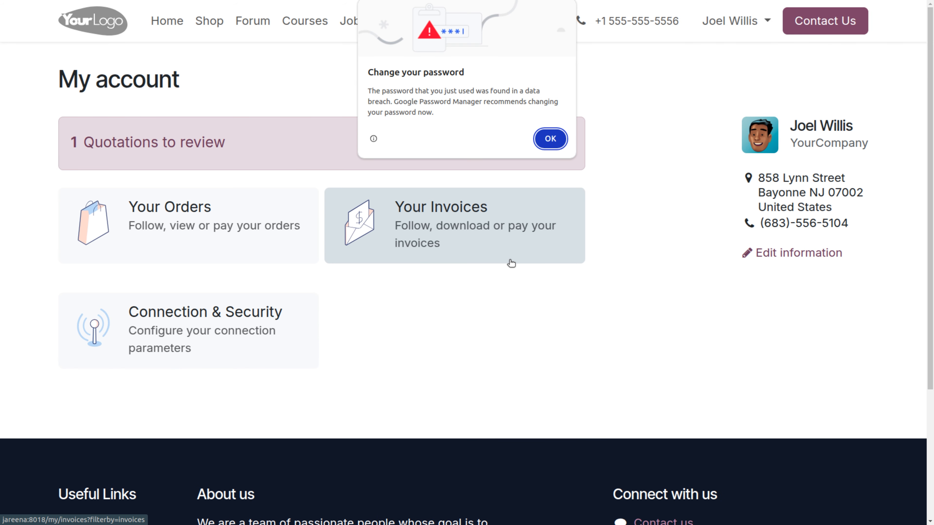
click(546, 144)
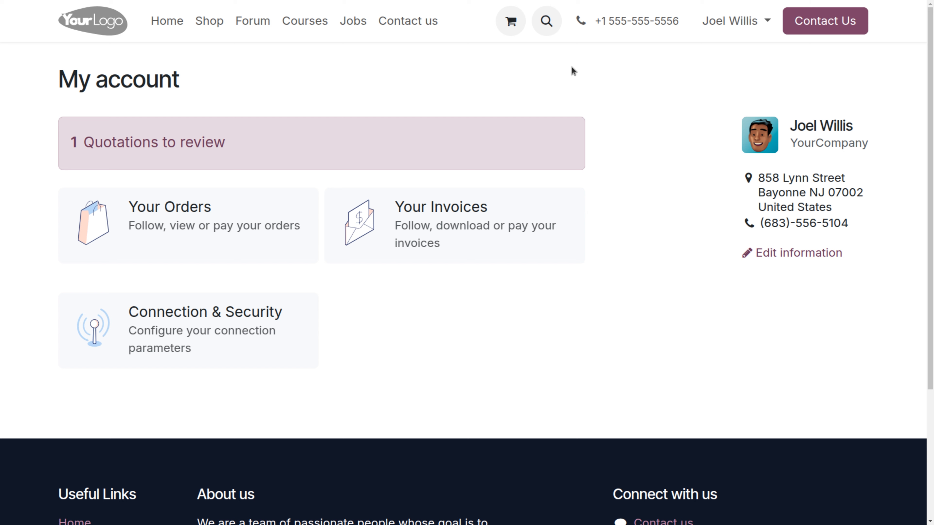
Examine the learner's courses, rank progress and badges on the website's Courses page, and view the full badge list
click(298, 22)
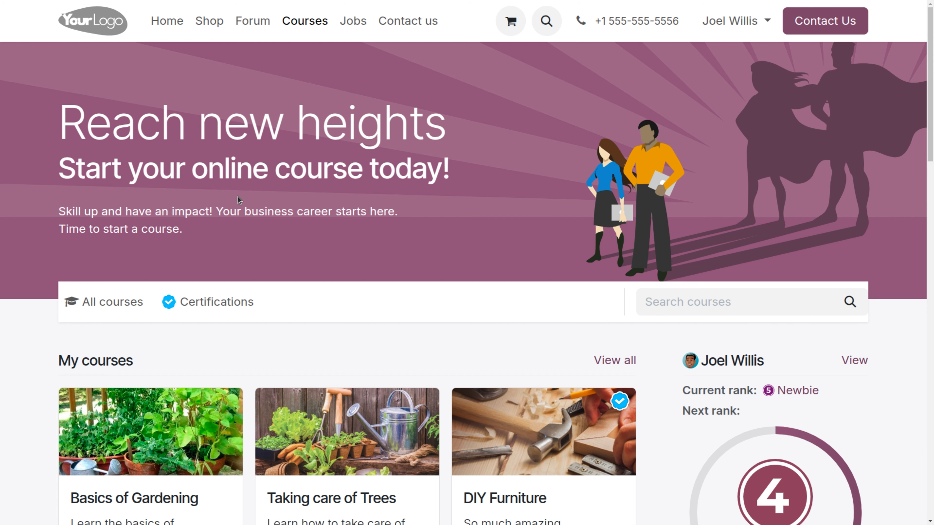
scroll(193, 364, down, 3)
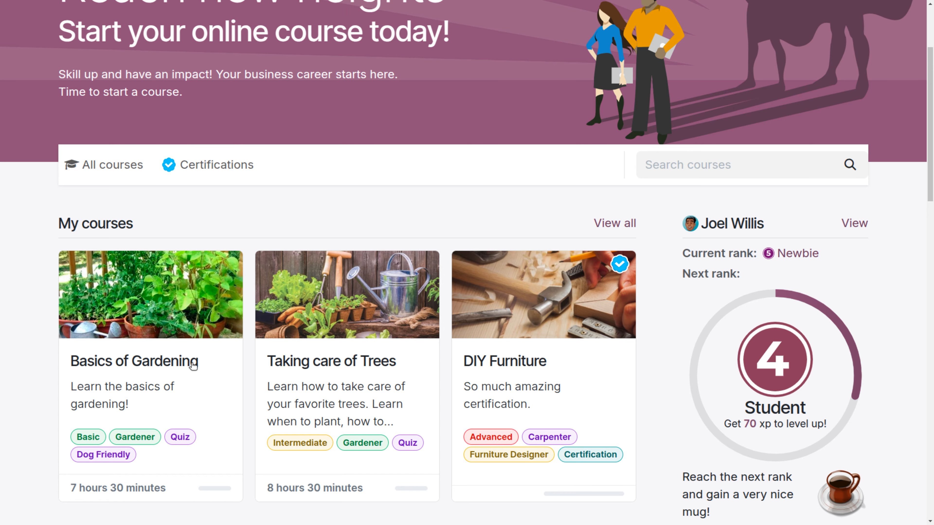
scroll(192, 364, down, 1)
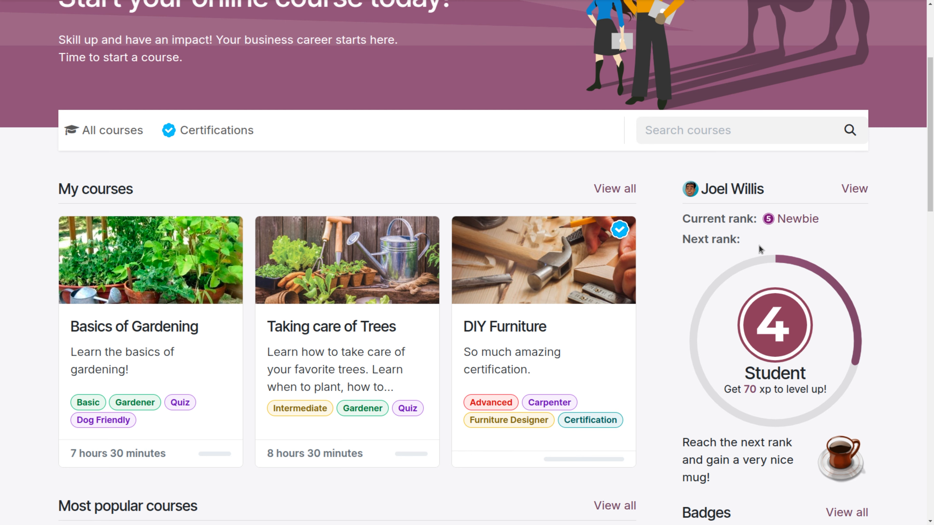
scroll(759, 249, down, 5)
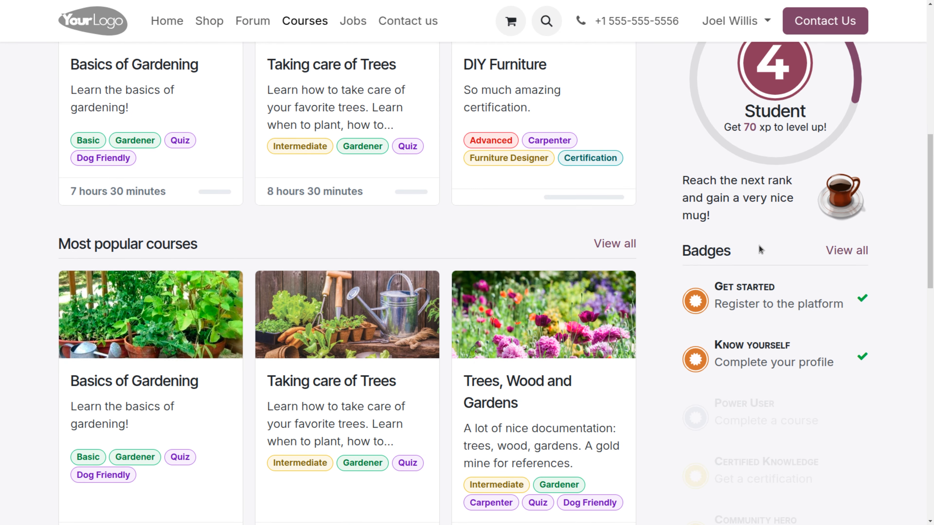
scroll(759, 249, down, 2)
scroll(759, 245, up, 4)
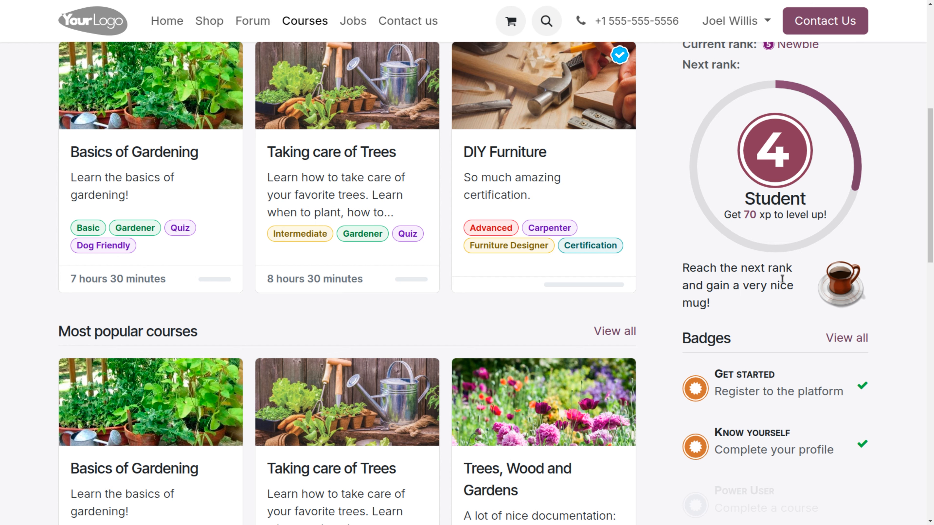
scroll(697, 323, down, 4)
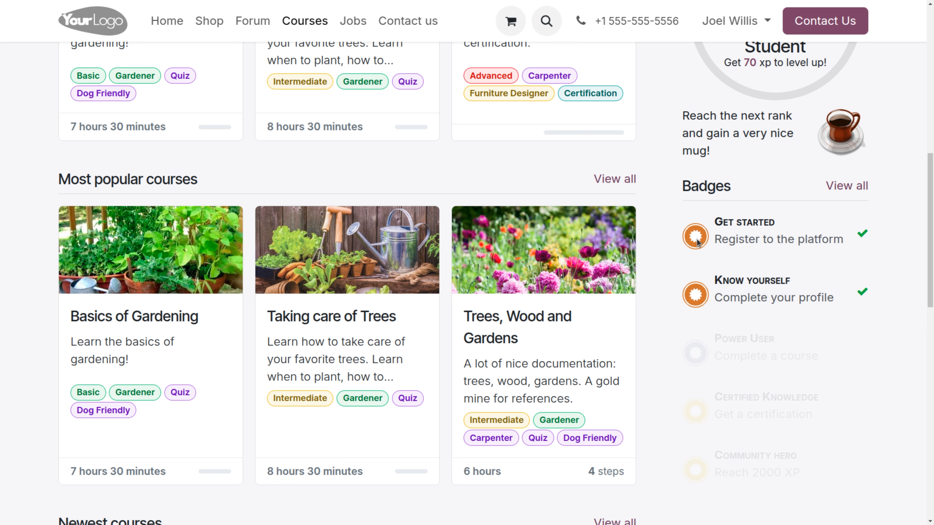
click(845, 185)
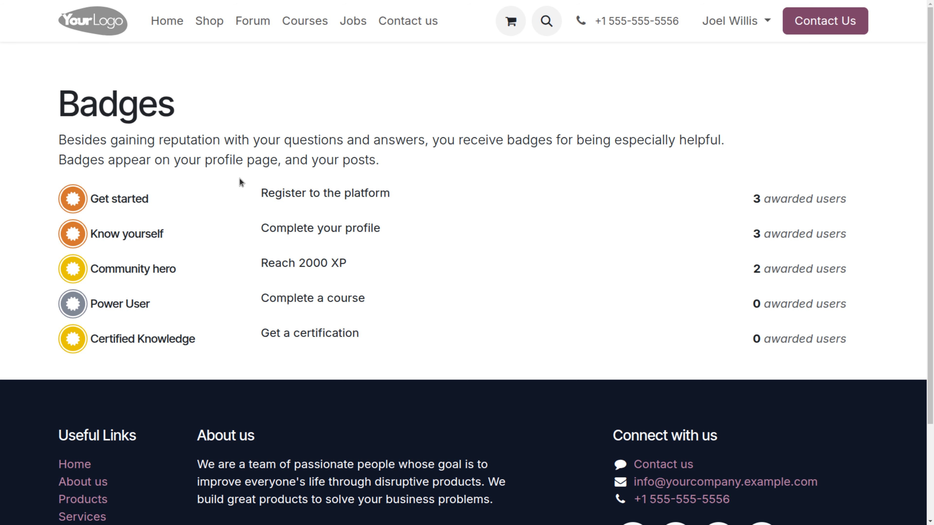
Return to the website's courses and open Computer Science for kids from the newest courses
click(305, 23)
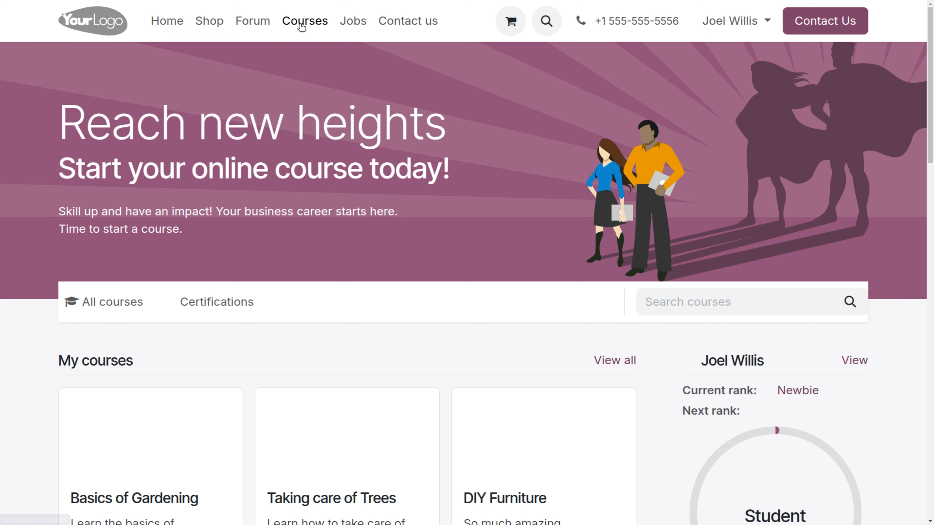
scroll(255, 311, down, 5)
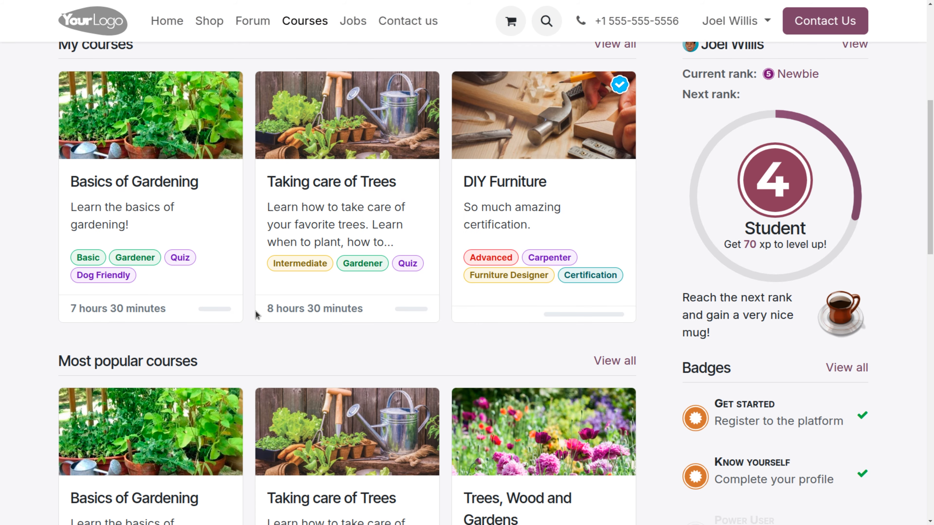
scroll(256, 311, down, 5)
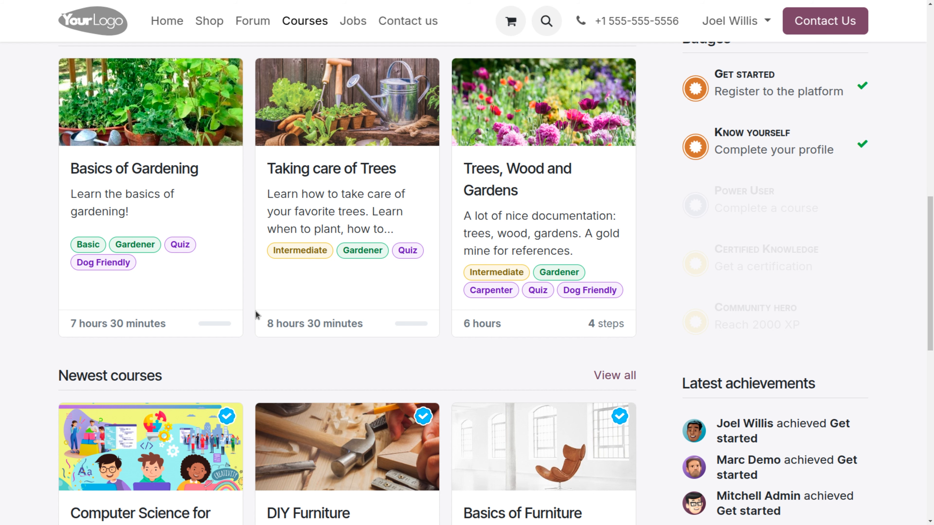
scroll(256, 311, down, 4)
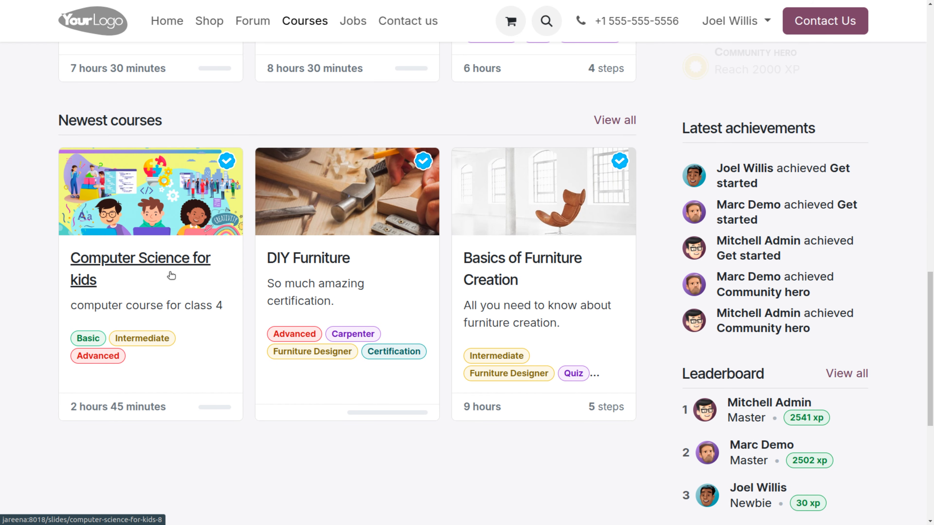
click(179, 286)
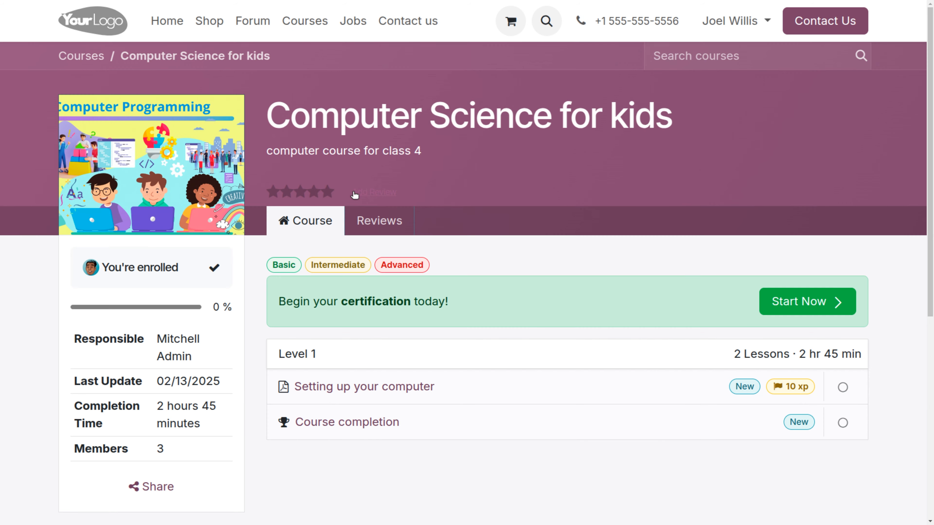
Post a five-star review with the message "awesom" on the course
click(354, 193)
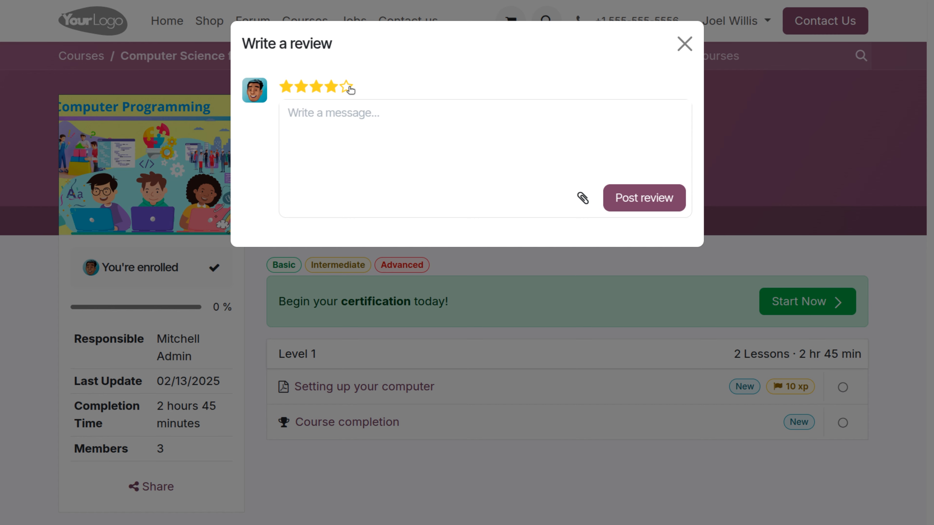
click(346, 86)
click(330, 126)
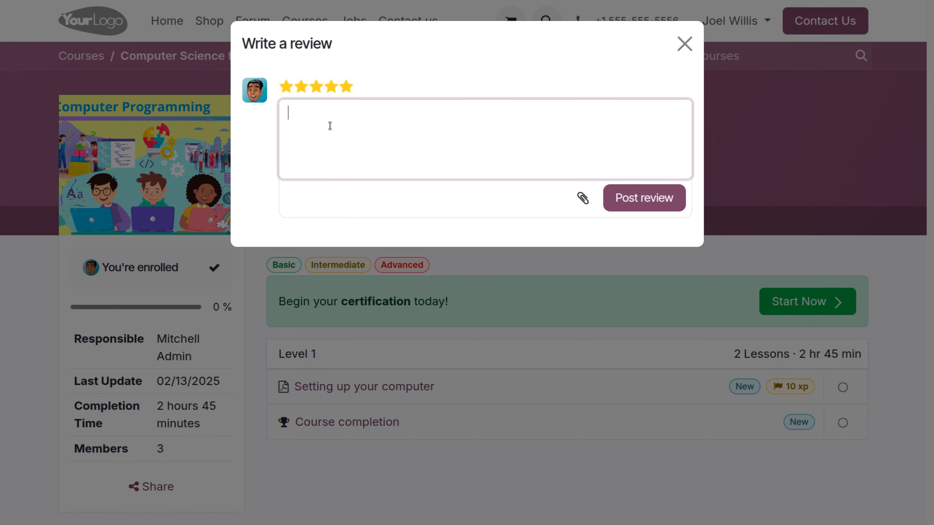
text(awesom)
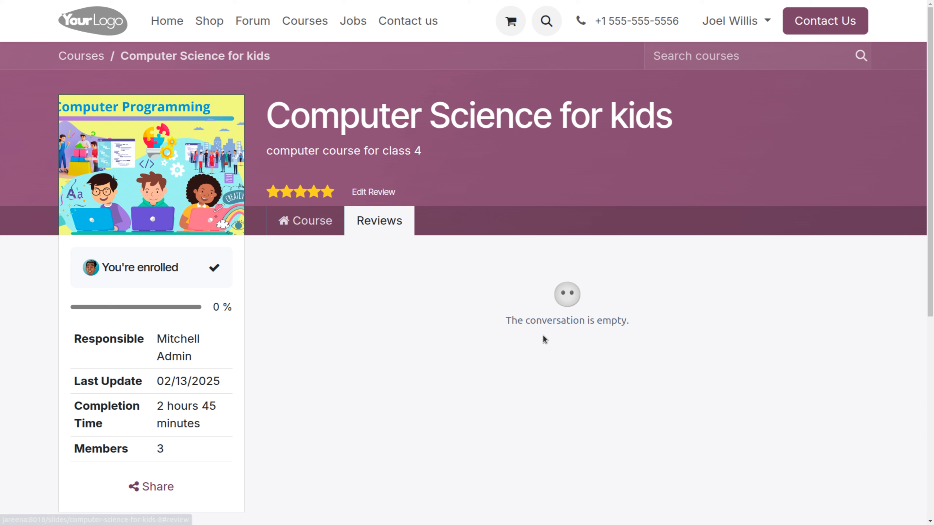
Start the course from its lesson list and page through the Setting up your computer PDF to its last page
click(322, 228)
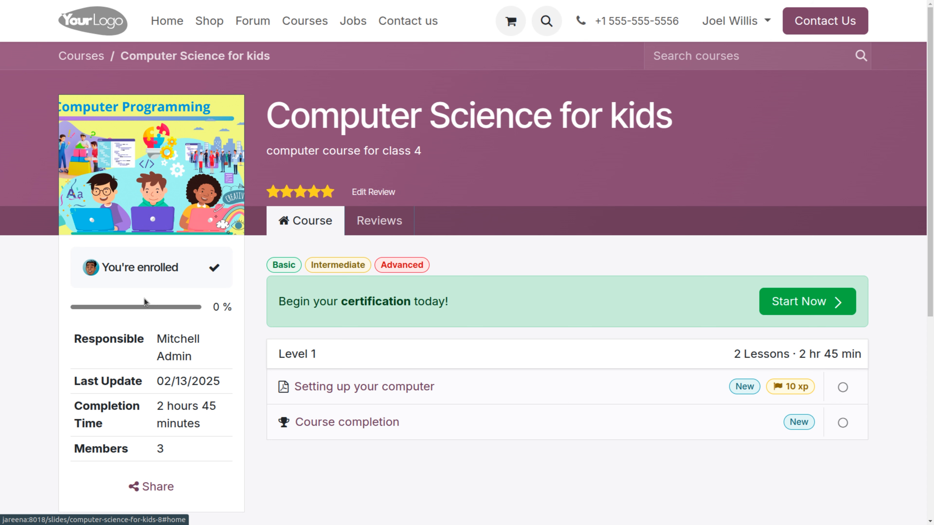
click(812, 302)
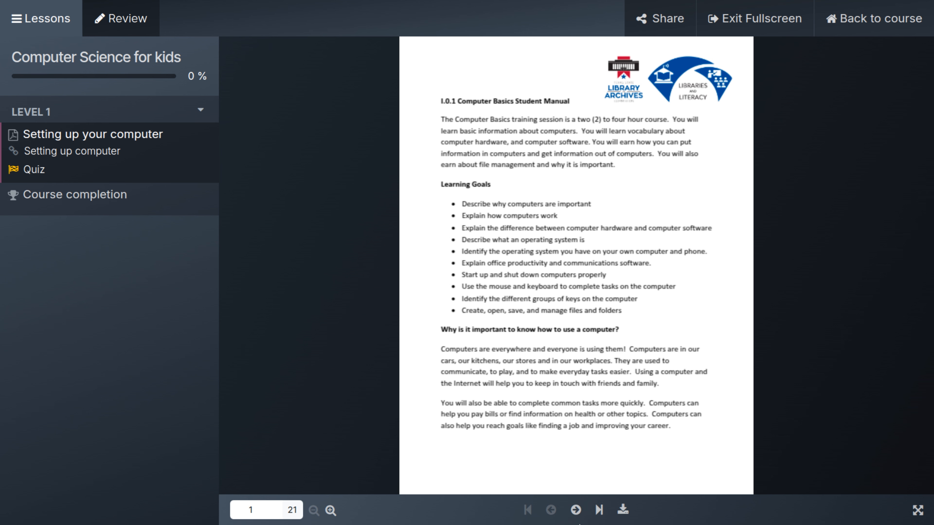
double_click(576, 510)
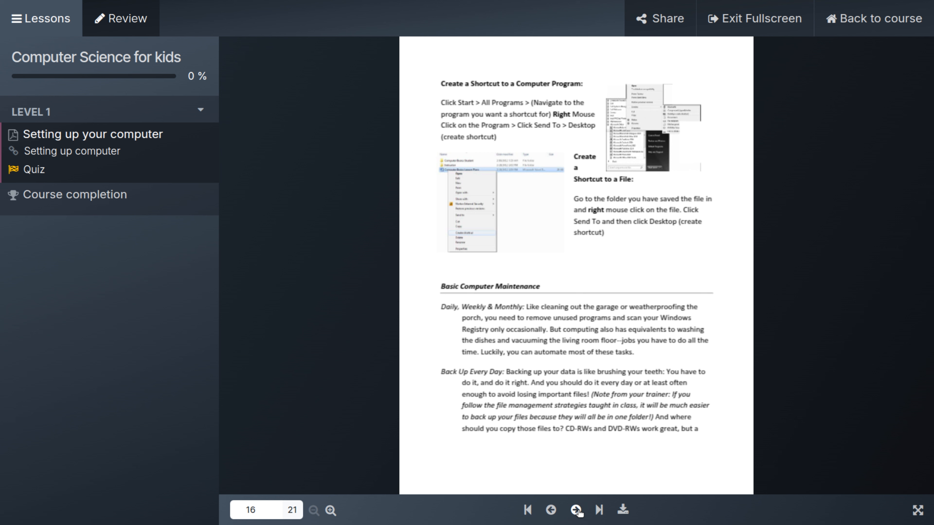
click(599, 510)
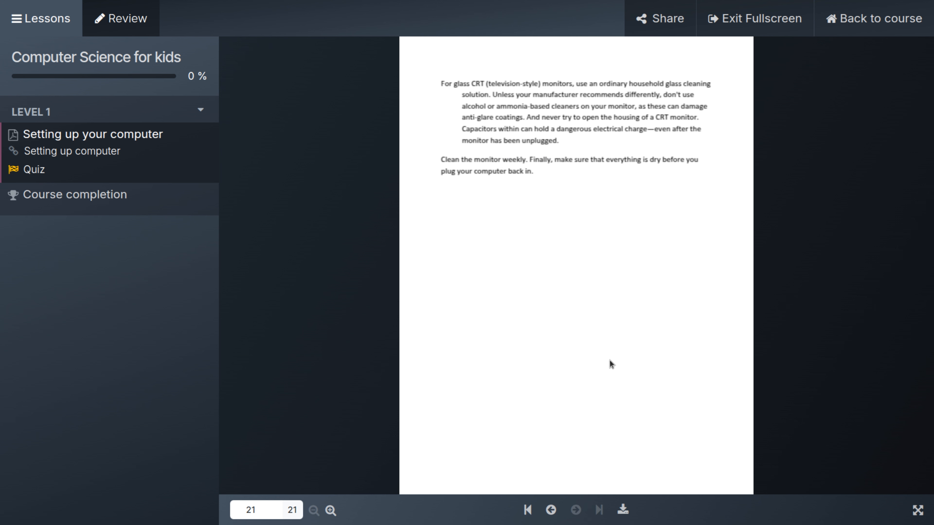
Take the Course completion certification by submitting the answer windows 7, and download the certification before returning to the course
click(71, 200)
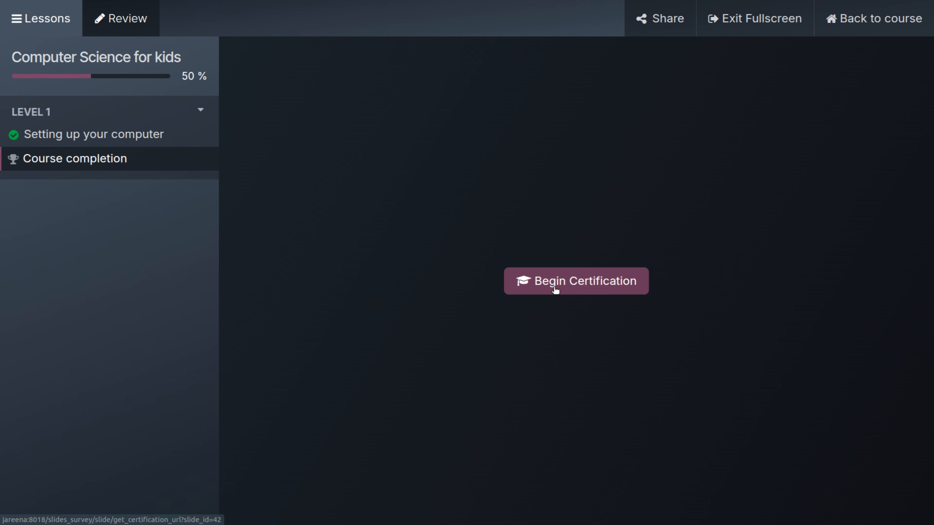
click(555, 291)
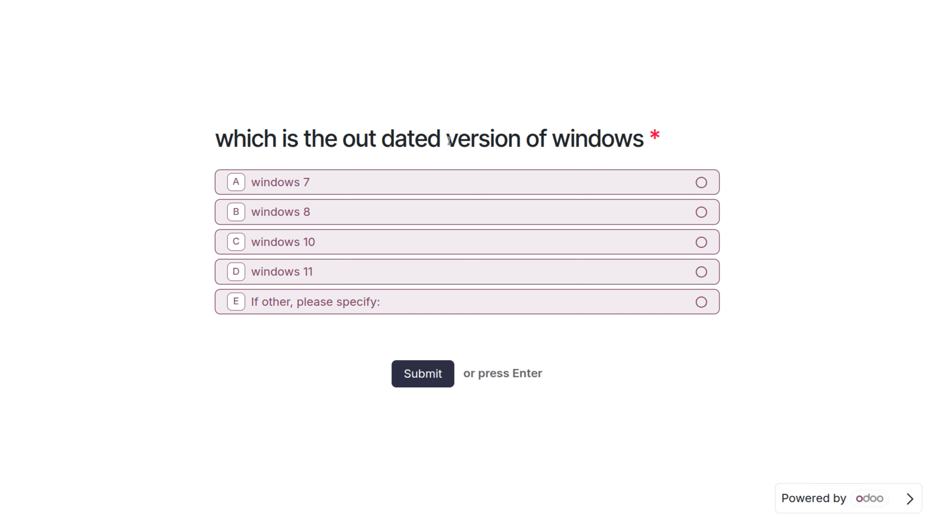
click(243, 183)
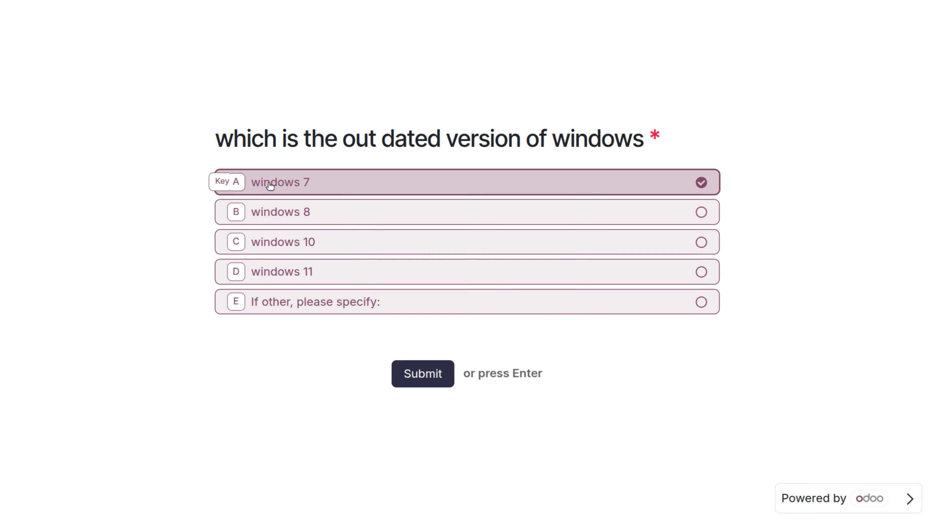
click(418, 374)
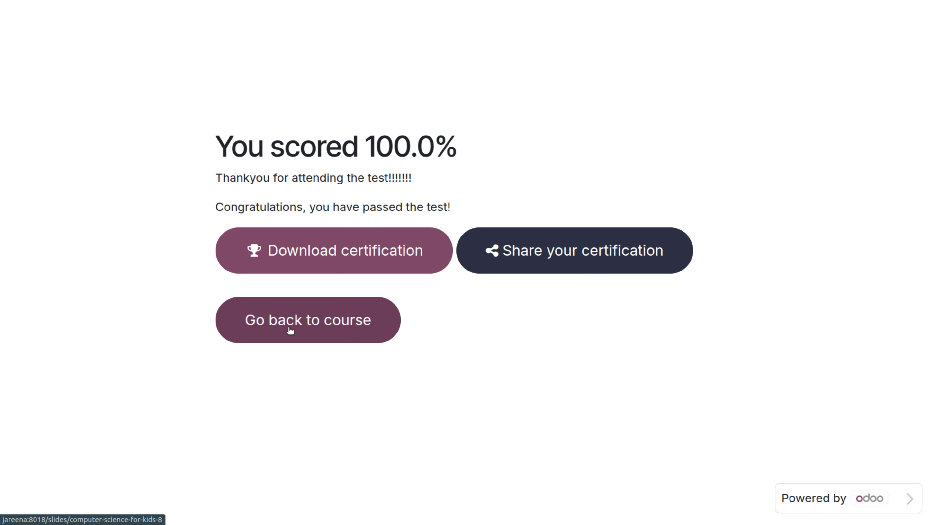
click(327, 256)
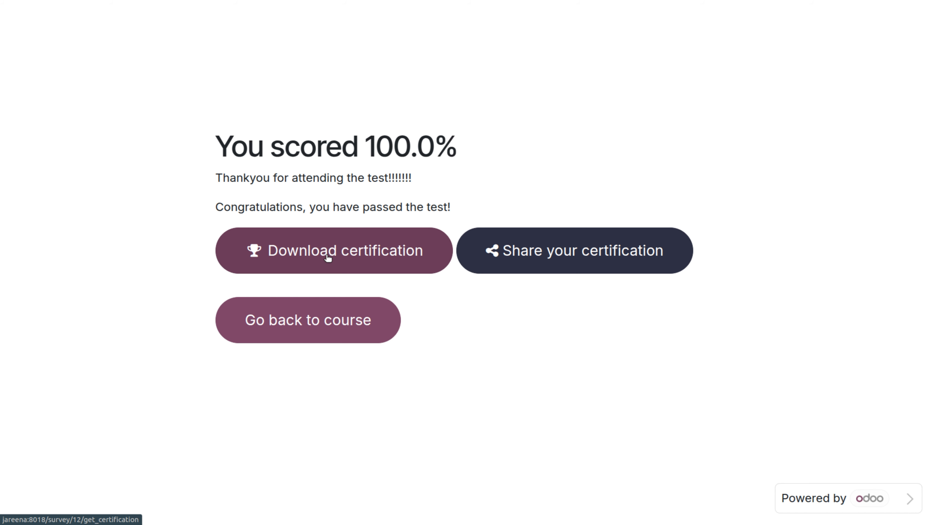
click(327, 332)
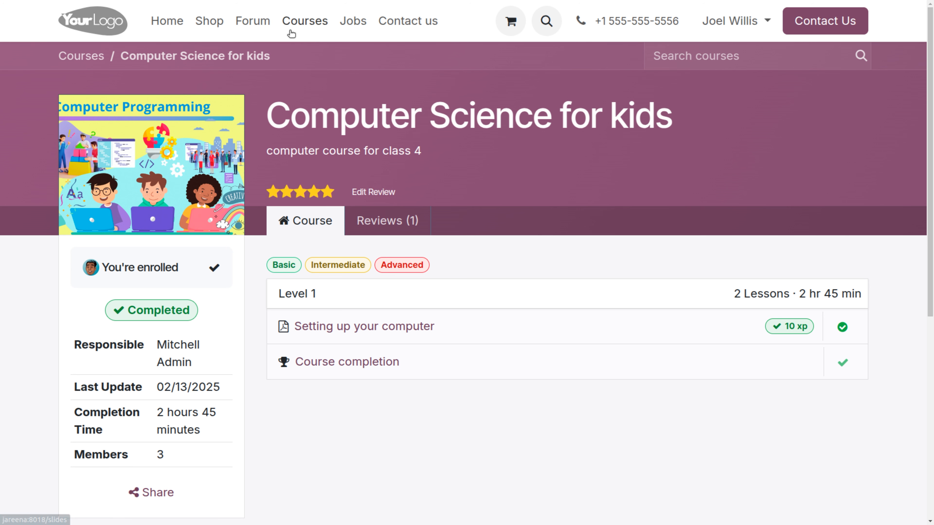
Open the website's community forums, look over the available forums, and follow the link to the courses
click(261, 21)
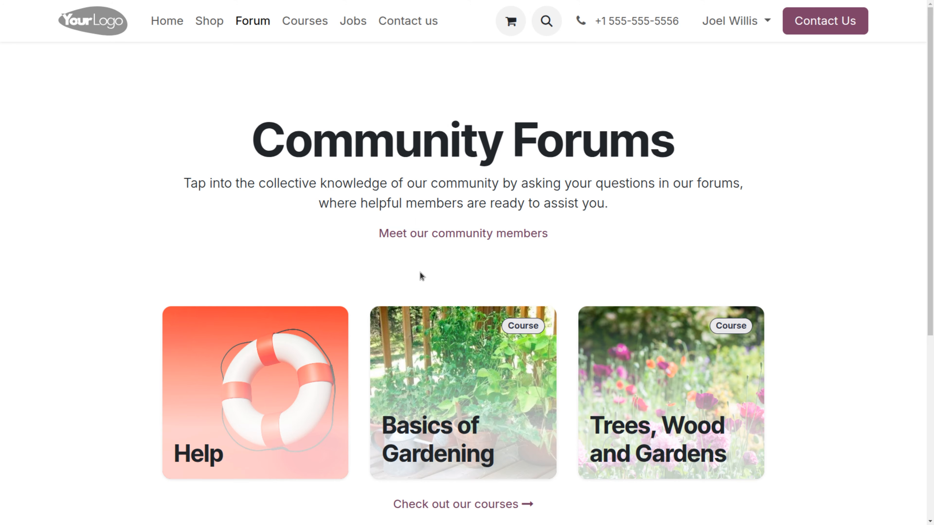
scroll(420, 272, down, 5)
scroll(421, 275, up, 5)
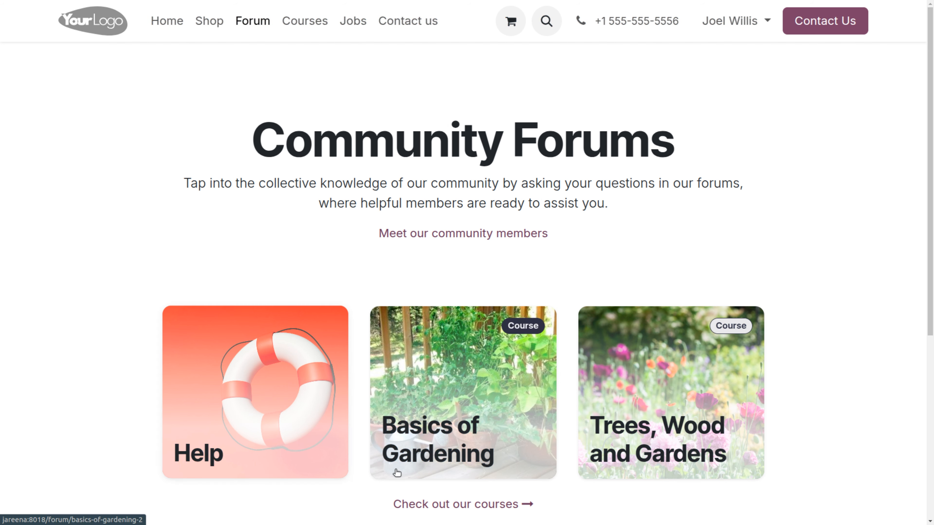
click(434, 504)
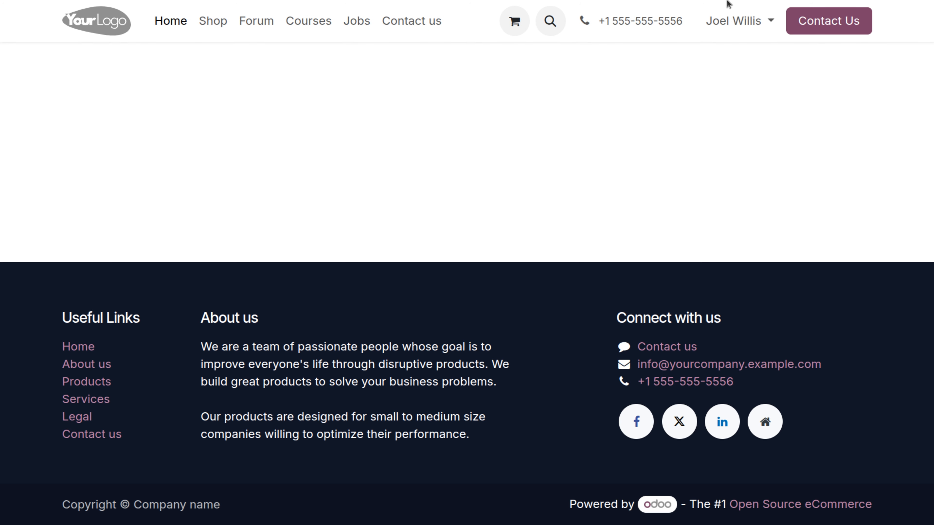
Log out of the learner's portal account and sign back in as the administrator, dismissing the browser's saved-password warning
click(741, 31)
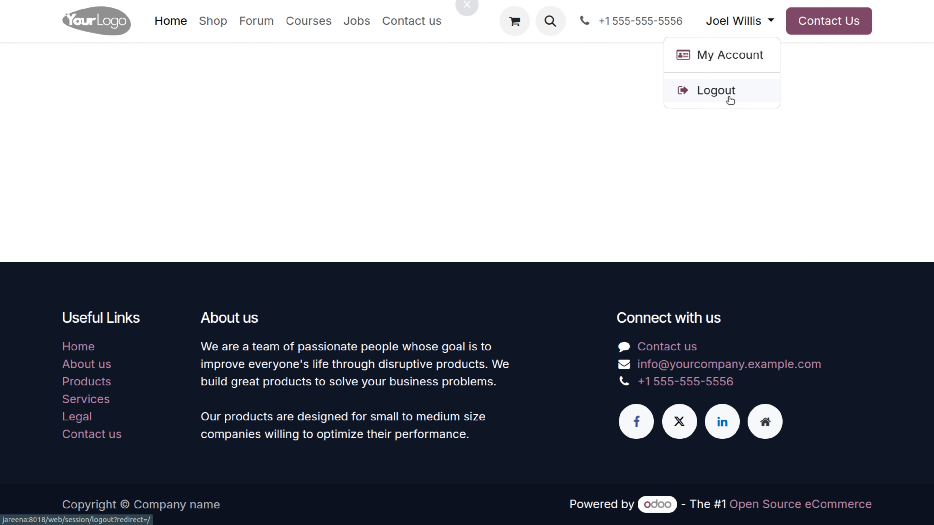
click(729, 100)
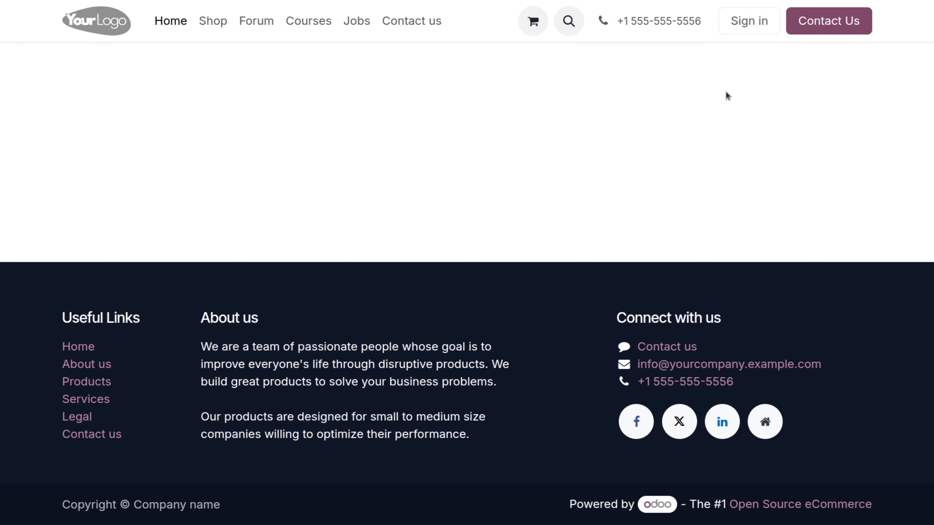
click(731, 22)
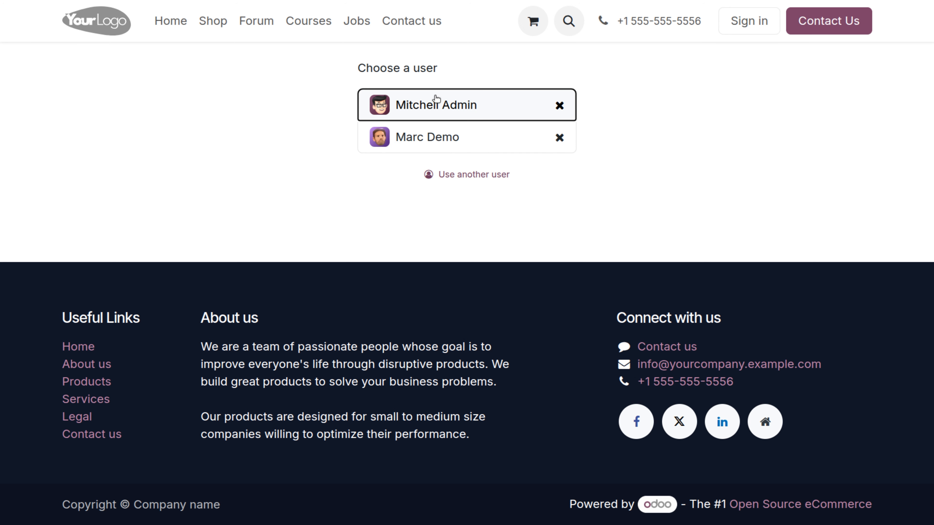
click(435, 103)
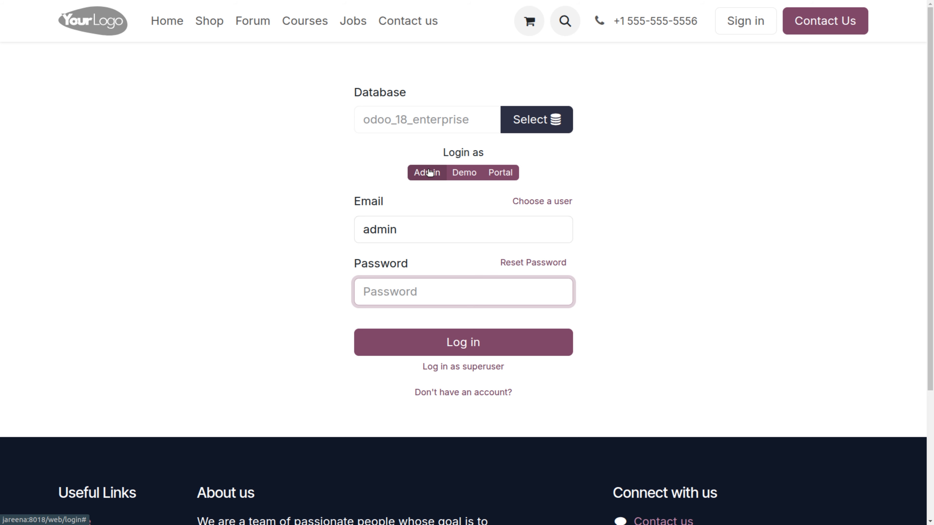
click(429, 172)
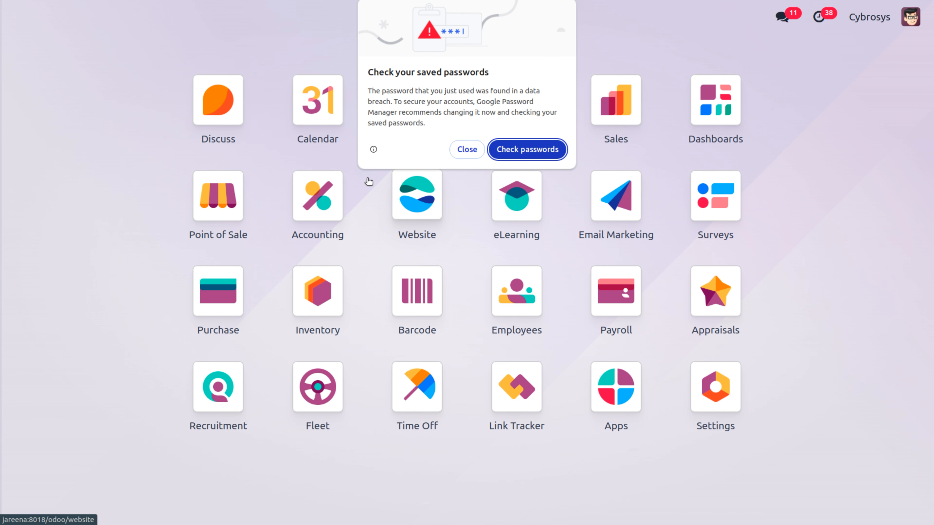
click(466, 149)
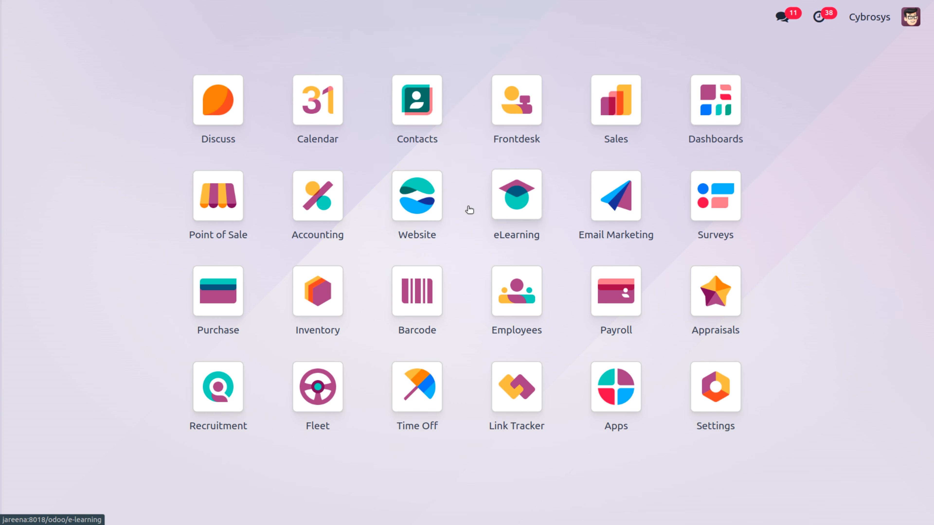
Open the eLearning app and look over the course overview down to the Computer Science for kids card
text(e)
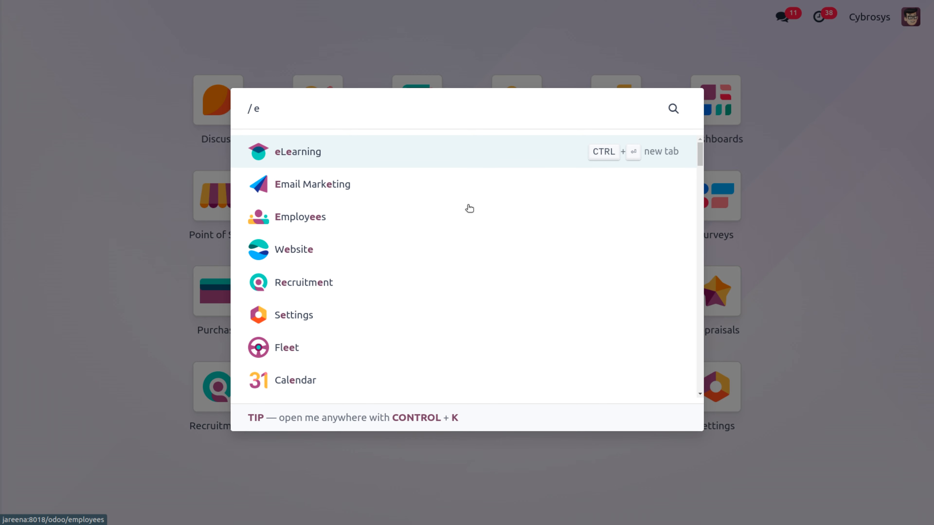
key(Return)
scroll(382, 304, down, 1)
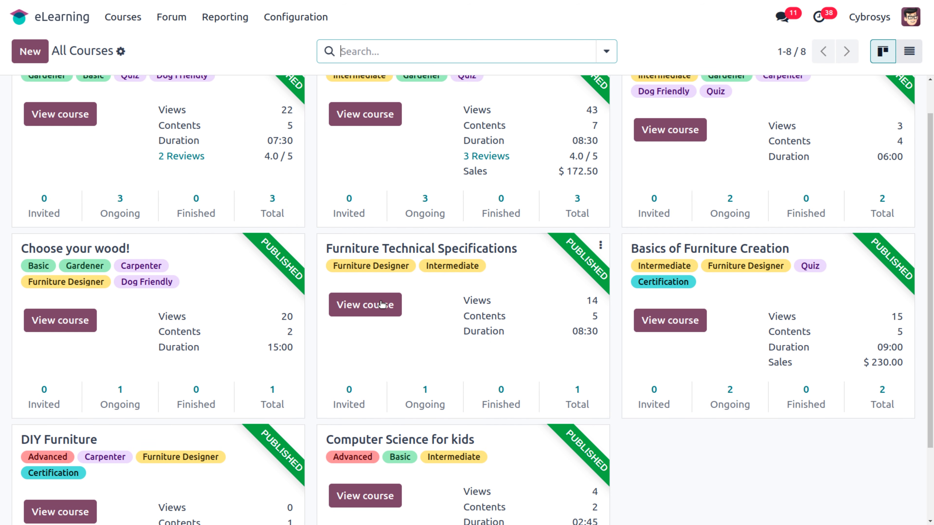
scroll(382, 304, down, 2)
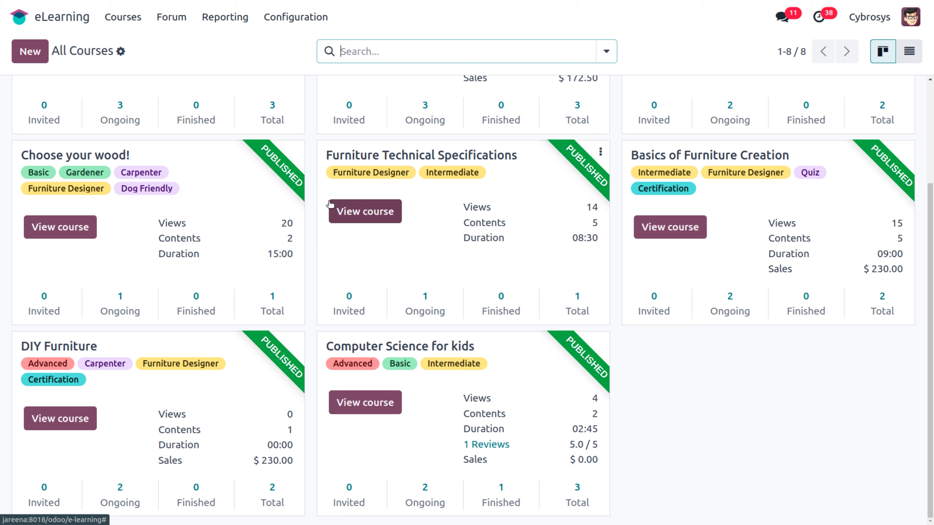
Open the eLearning configuration settings to check the Forum feature
click(191, 25)
click(276, 24)
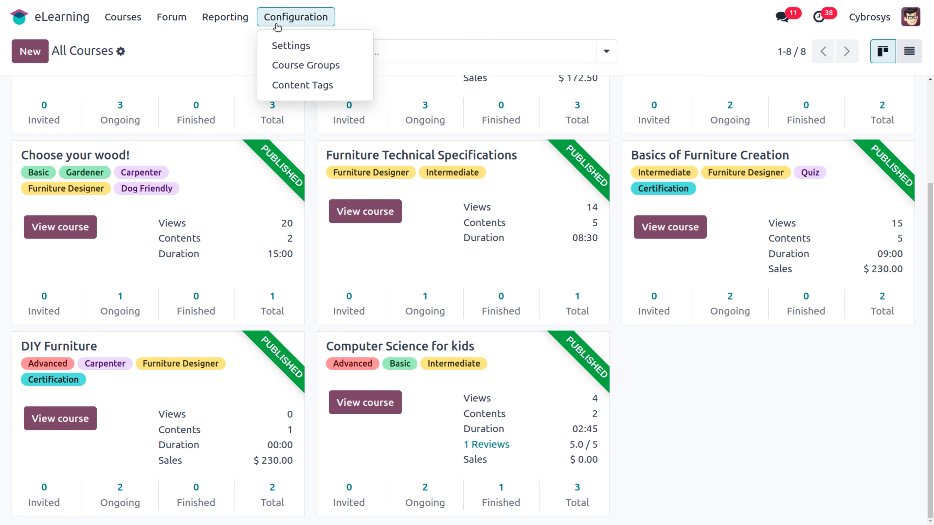
click(290, 45)
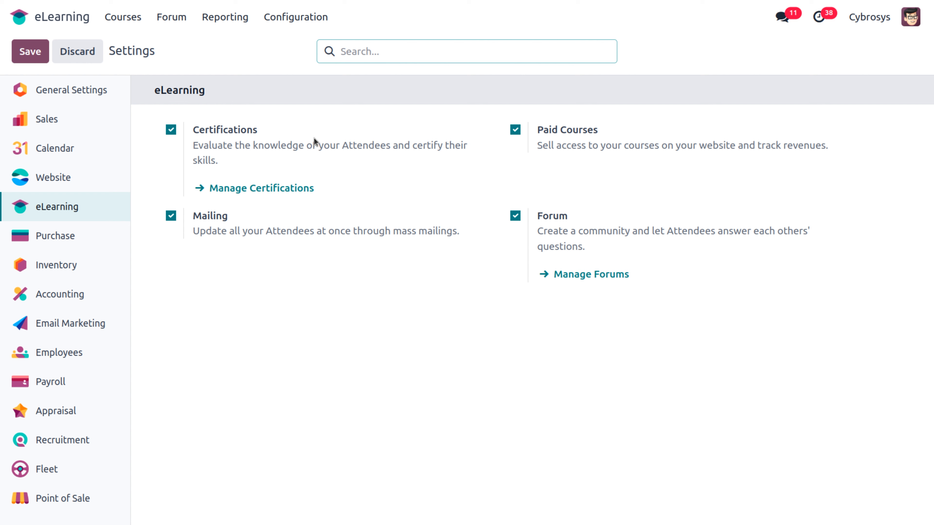
Open the eLearning list of forums and view a blank new-forum form before returning to the list
click(175, 17)
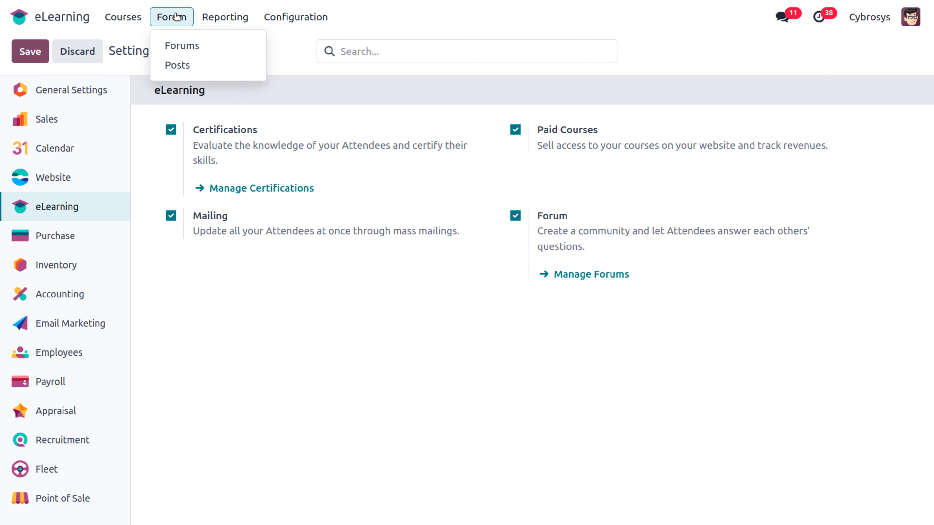
click(183, 47)
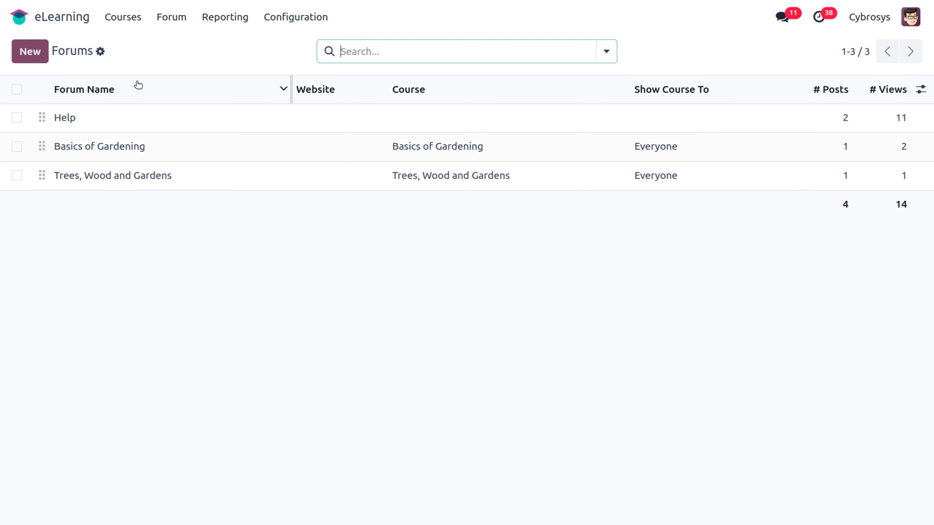
click(30, 55)
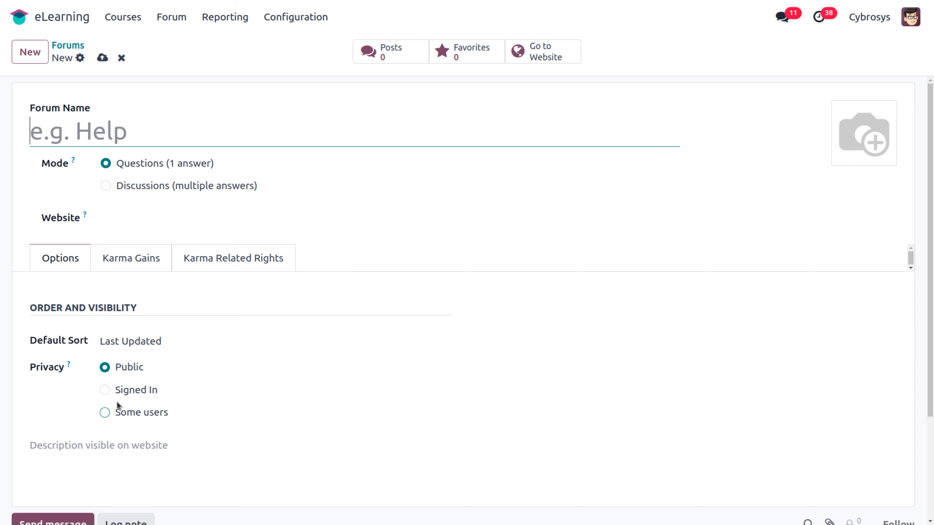
click(76, 46)
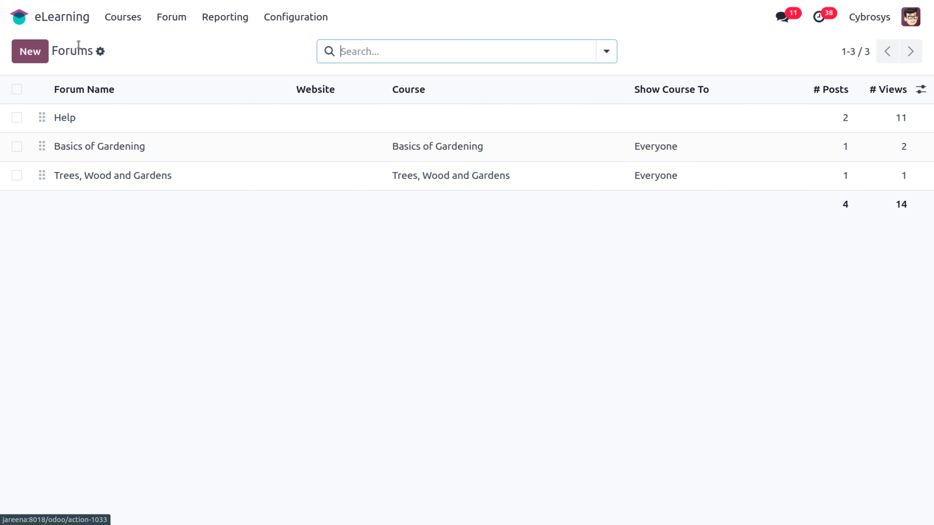
Open the Help forum and examine its default sort choices, privacy options and karma gains
click(133, 125)
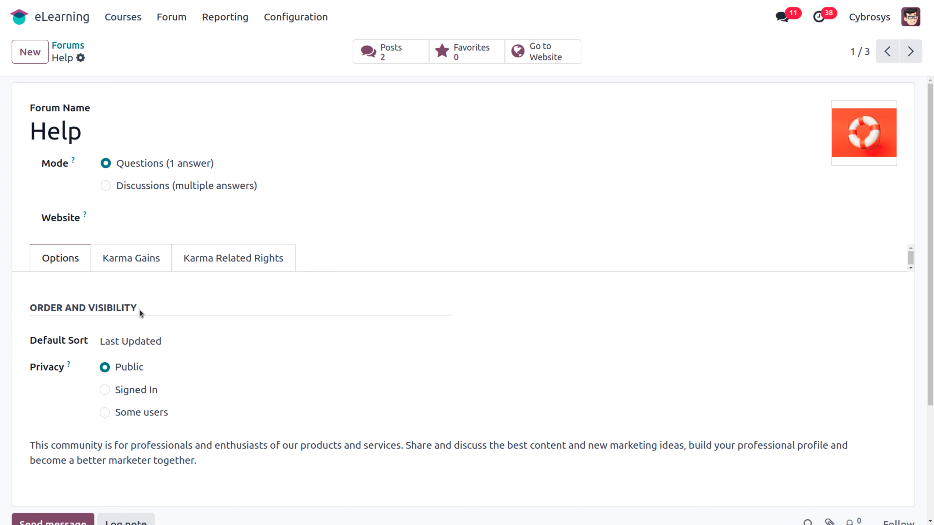
scroll(111, 328, down, 3)
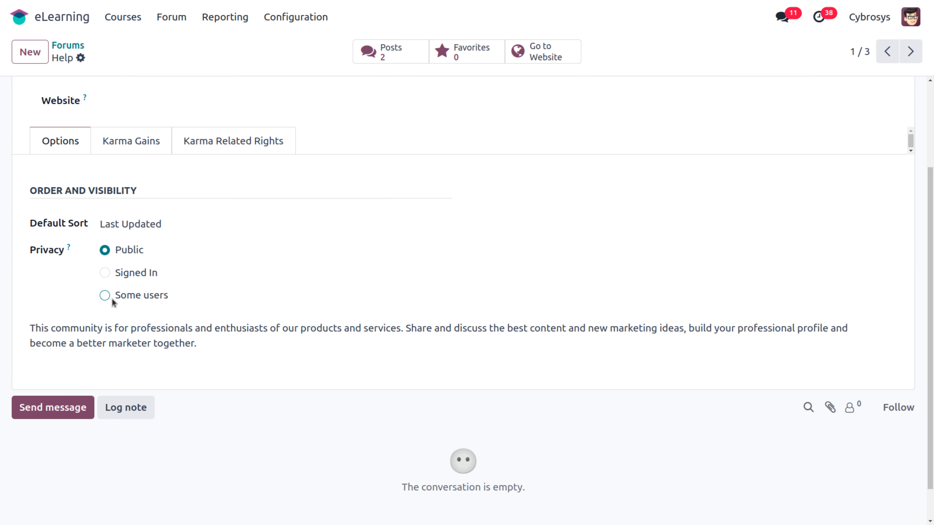
click(193, 225)
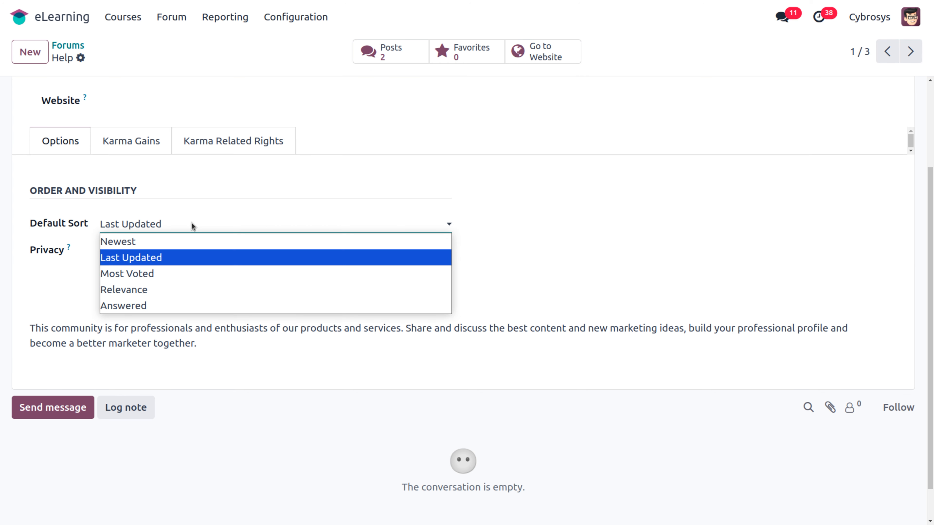
click(193, 226)
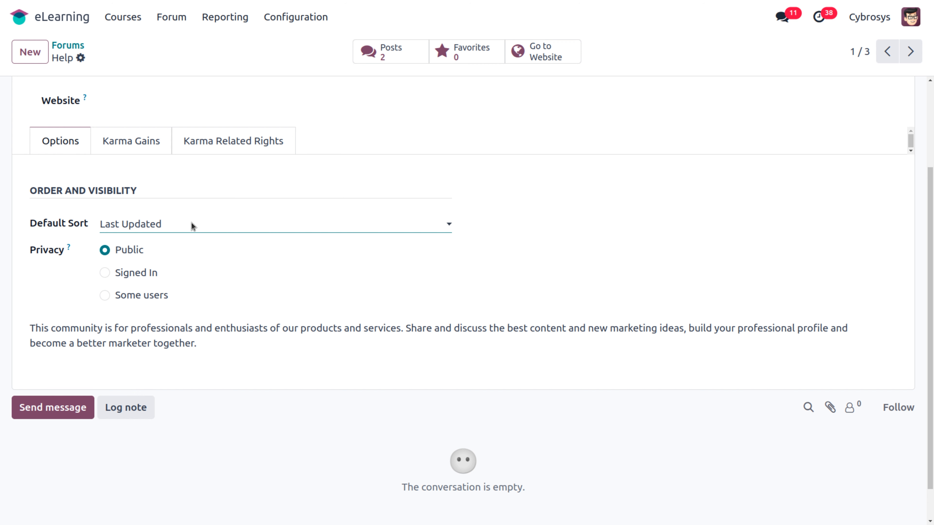
click(192, 226)
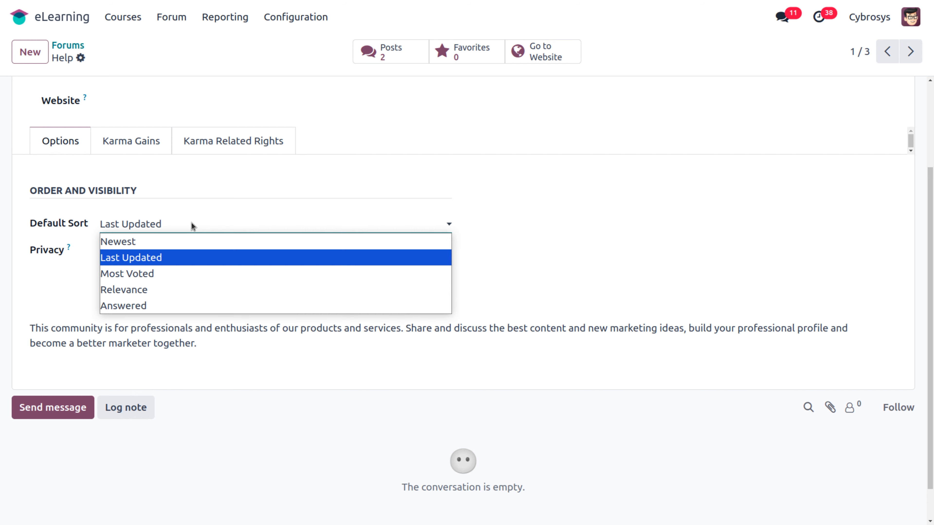
click(191, 225)
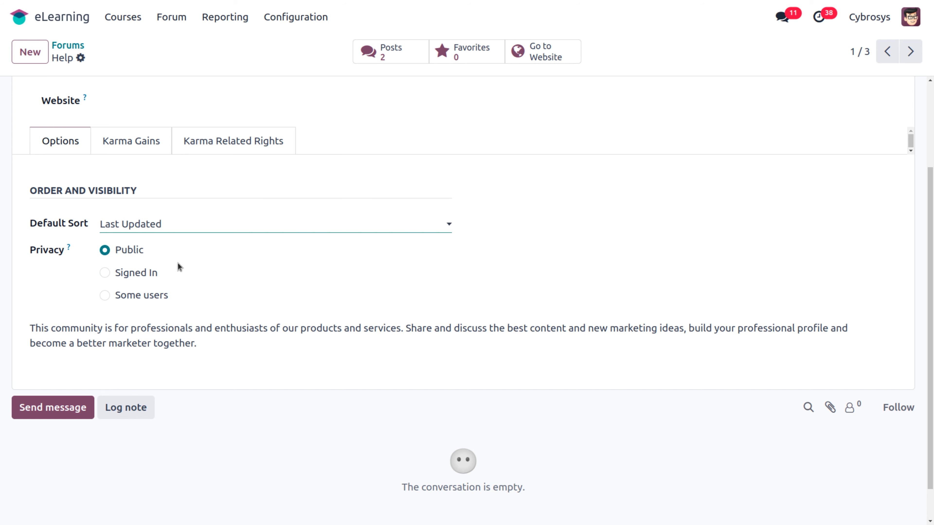
scroll(179, 267, up, 3)
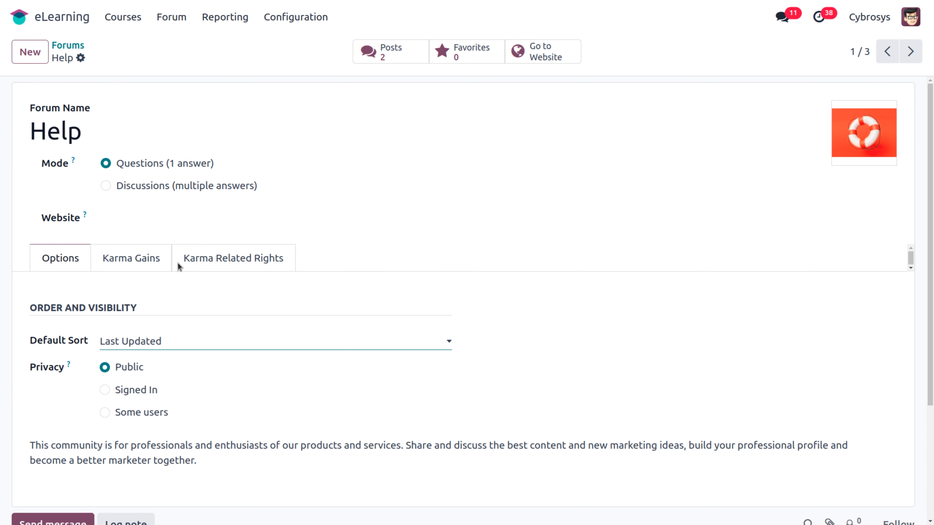
click(155, 260)
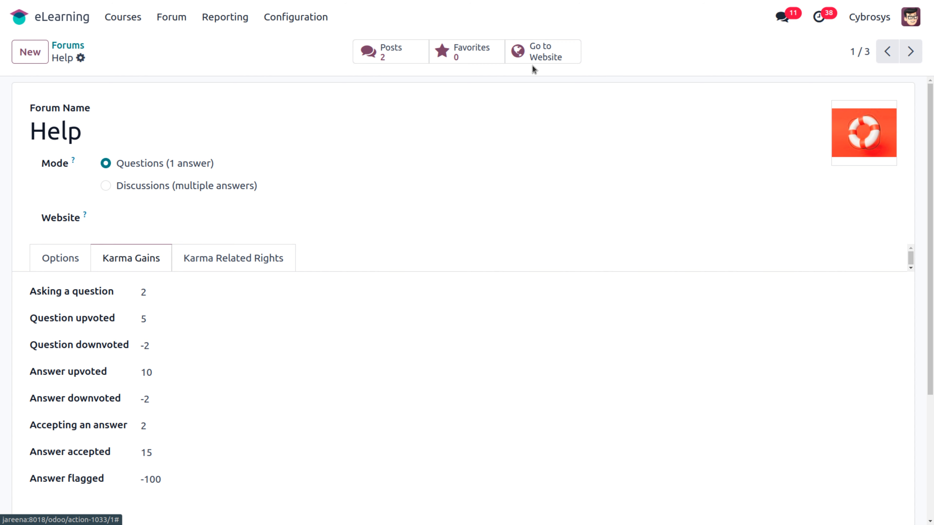
Start a new post in the Help forum on the website and title it "who invented radio?"
click(534, 57)
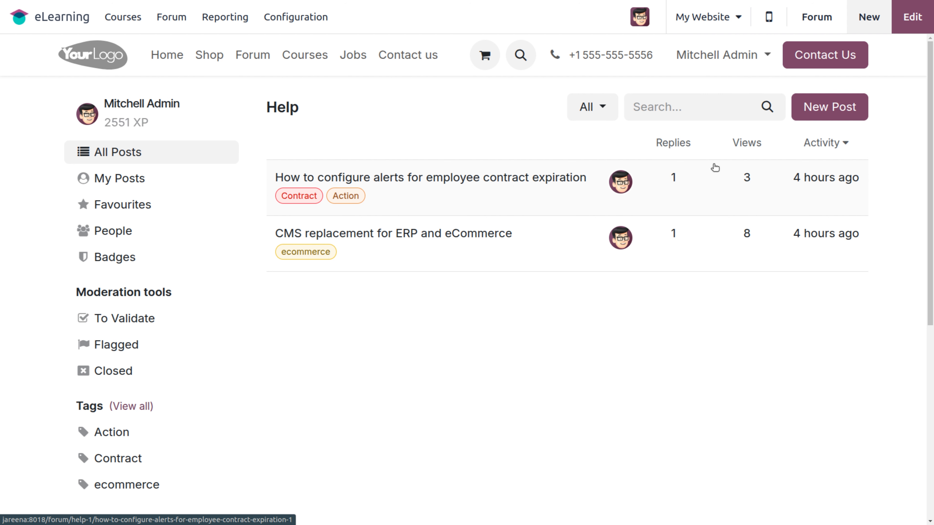
click(817, 111)
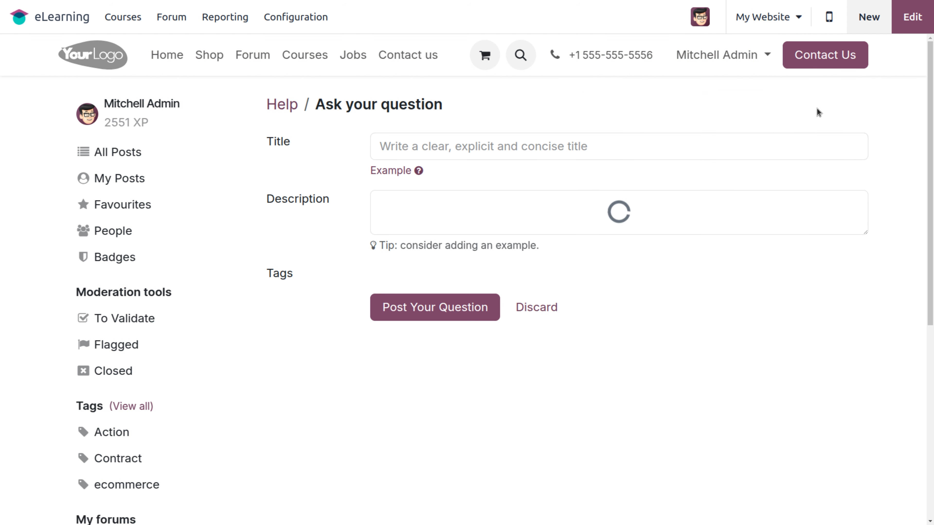
click(492, 147)
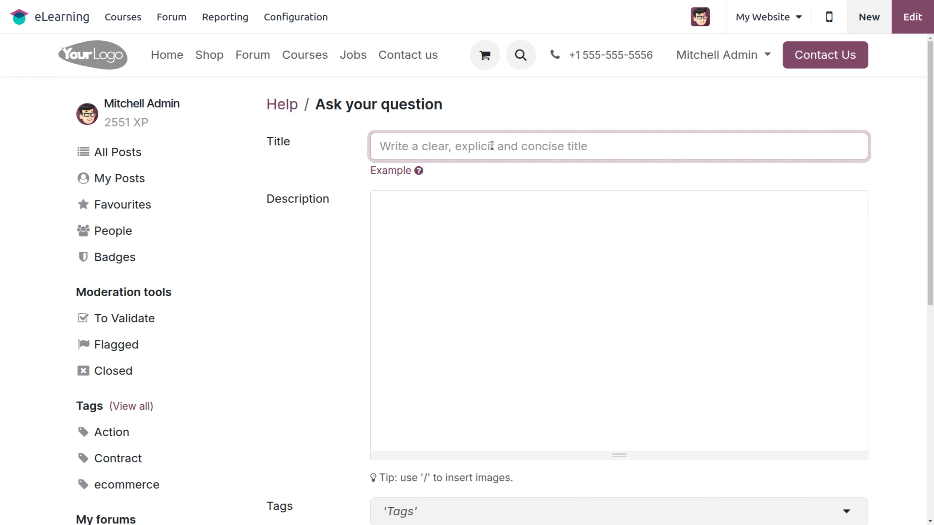
text(who i)
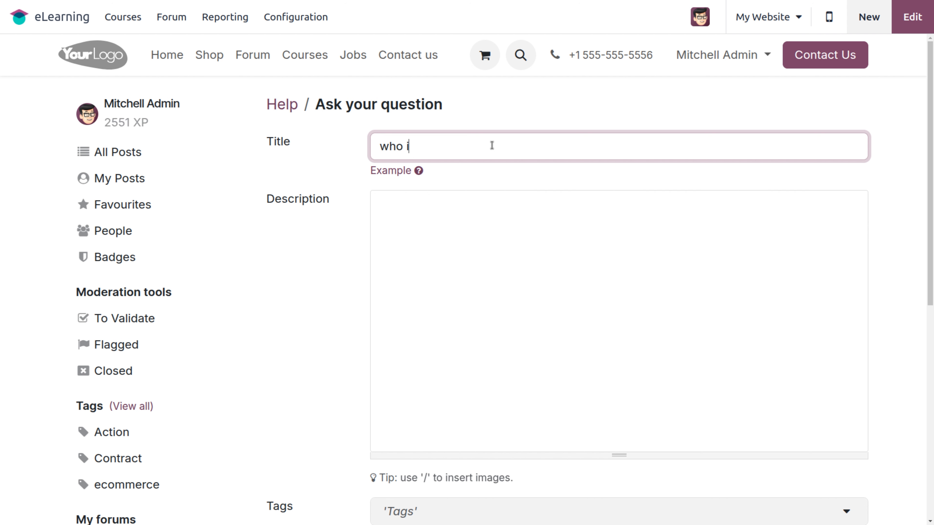
text(nve)
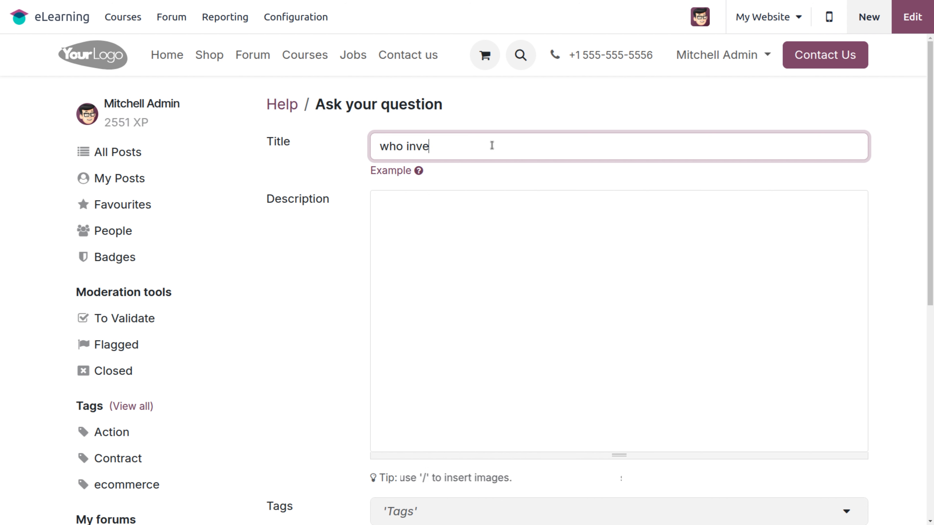
text(ted)
key(BackSpace)
key(BackSpace)
key(BackSpace)
key(BackSpace)
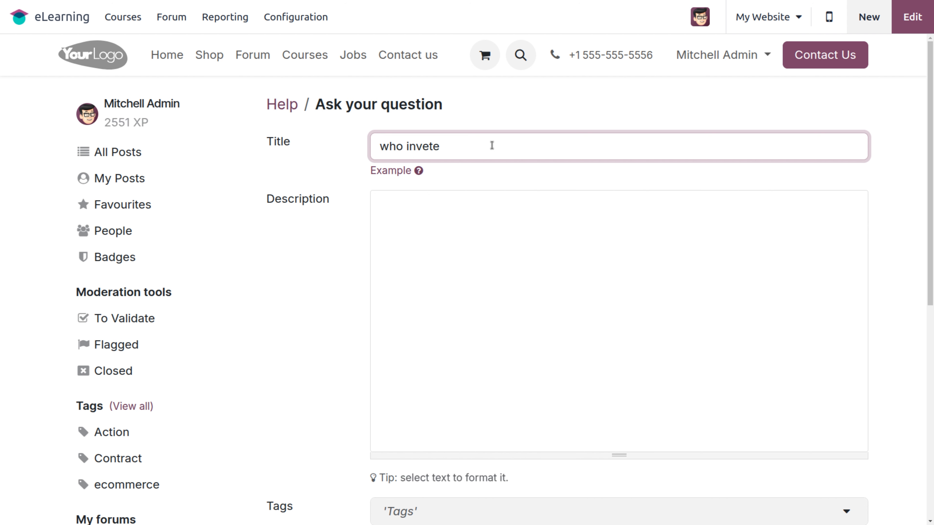
text(ented radion)
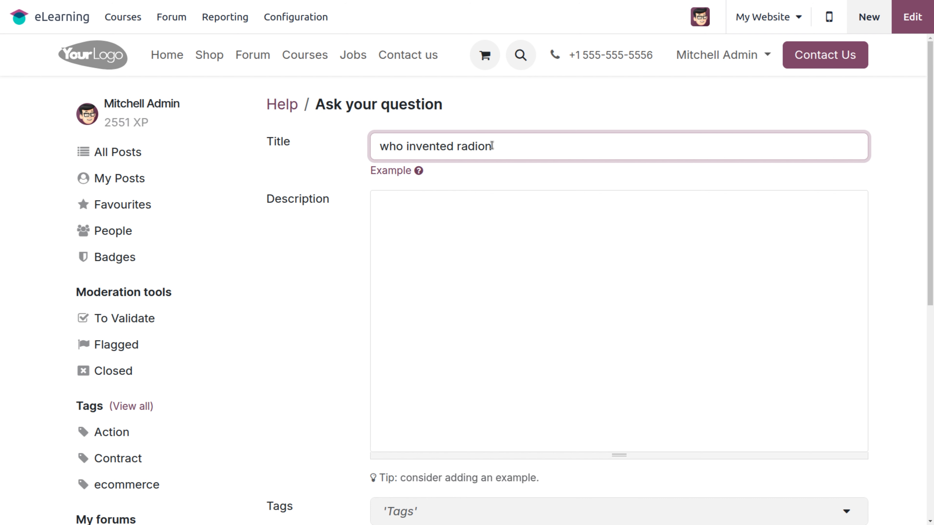
key(BackSpace)
text(?)
click(452, 273)
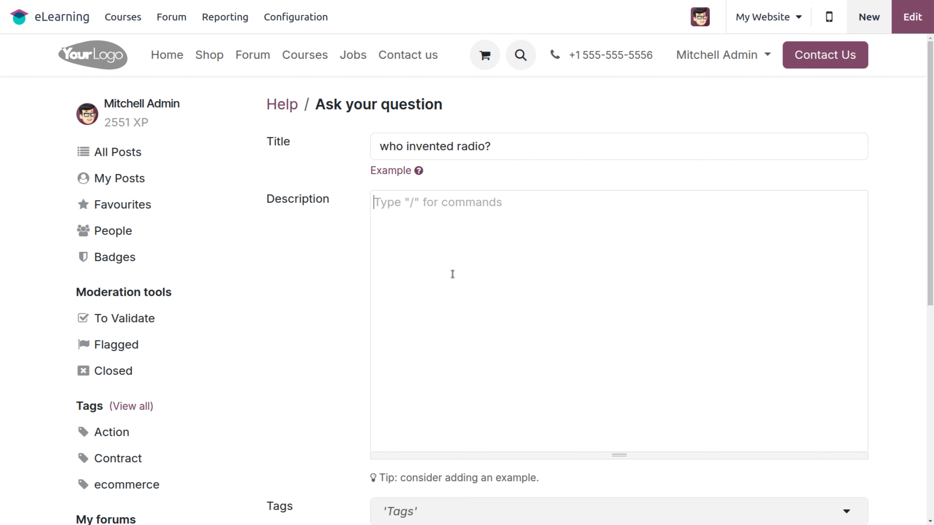
scroll(514, 305, down, 5)
scroll(514, 305, up, 2)
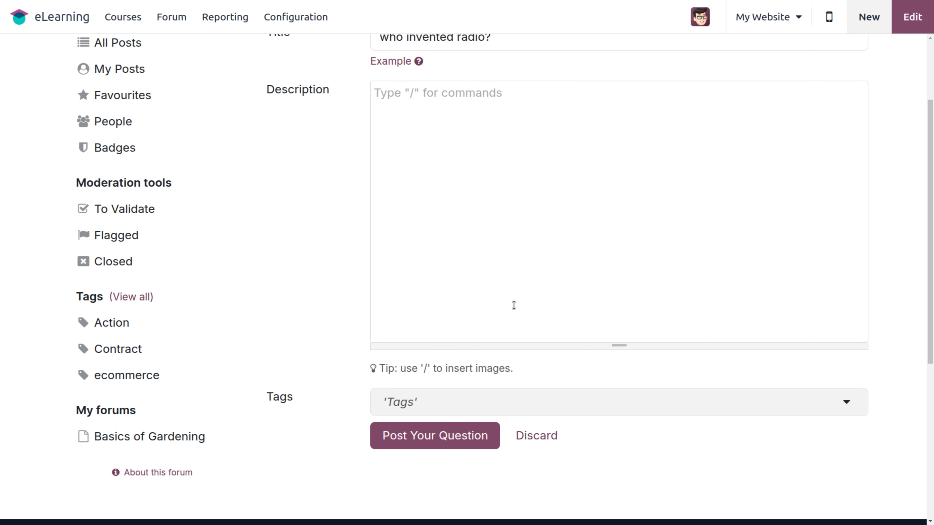
click(469, 401)
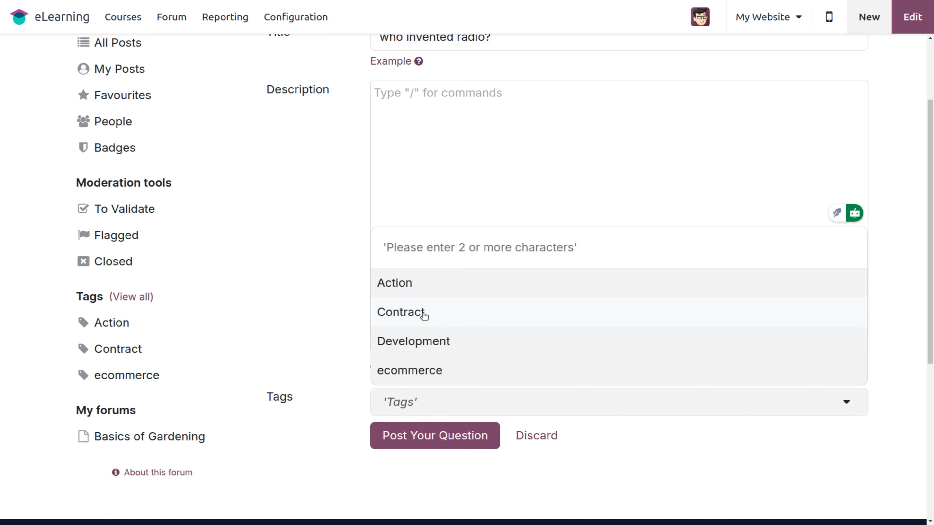
click(305, 293)
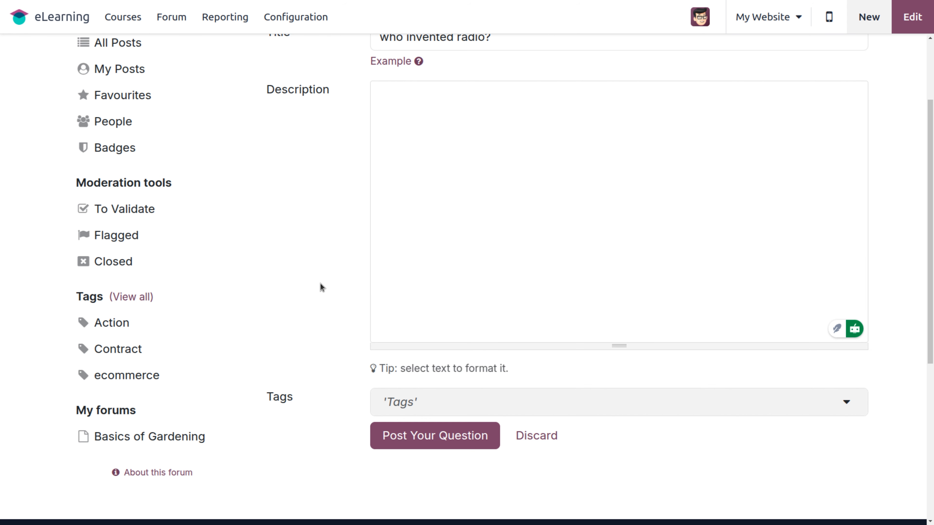
Enter "maroconi" as the question's description, post the question and close the sharing message
scroll(433, 184, up, 3)
click(400, 209)
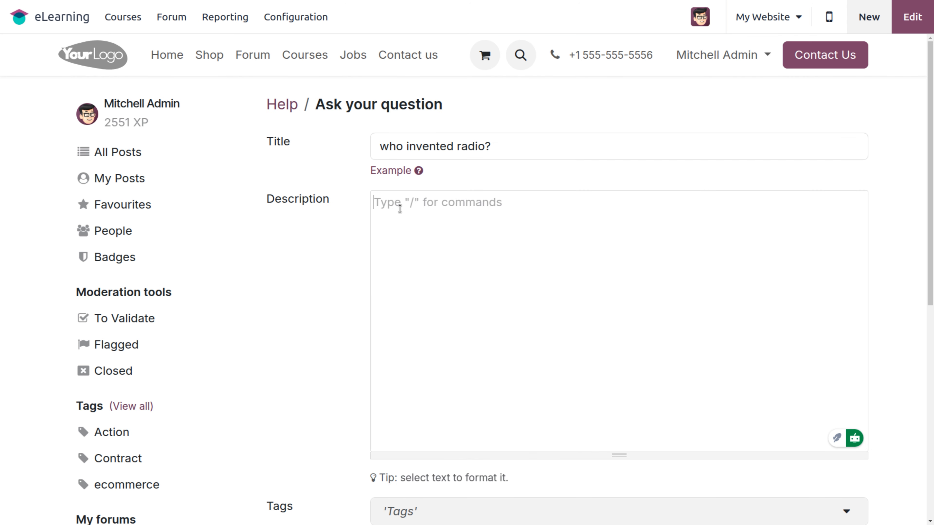
text(marc)
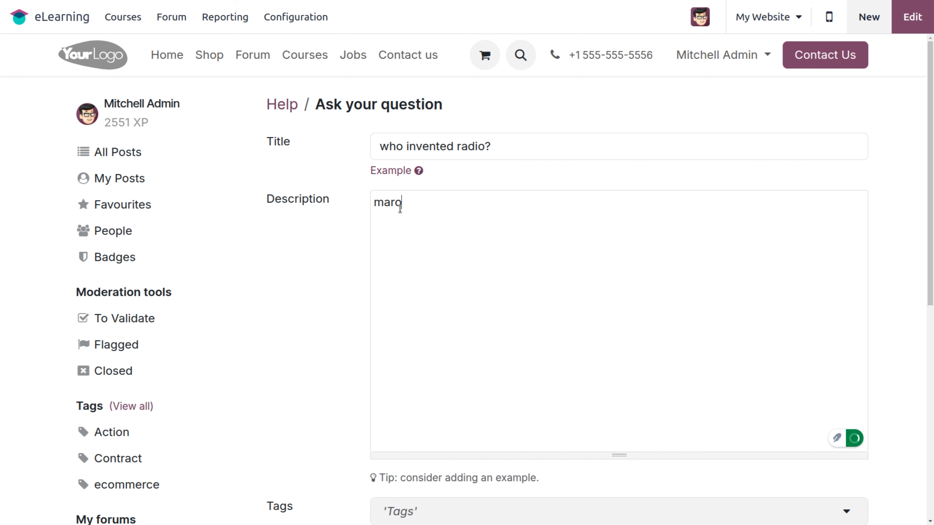
text(coni)
scroll(433, 297, down, 5)
click(430, 200)
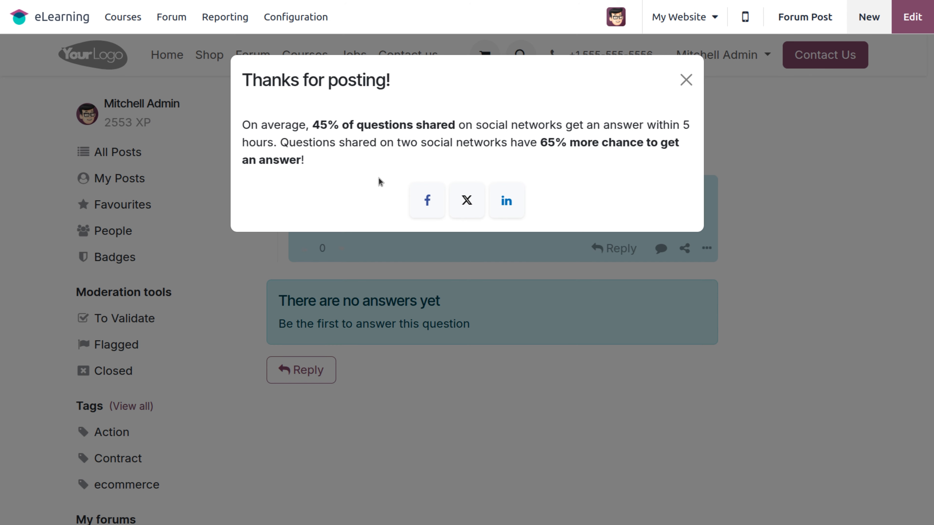
click(686, 81)
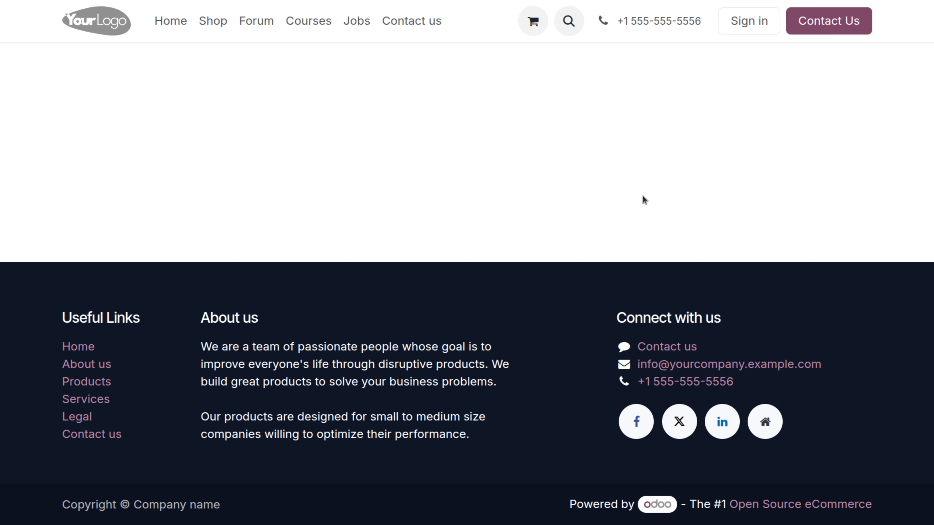
Log in with the Portal demo account and open the "who invented radio?" question in the Help forum
click(476, 174)
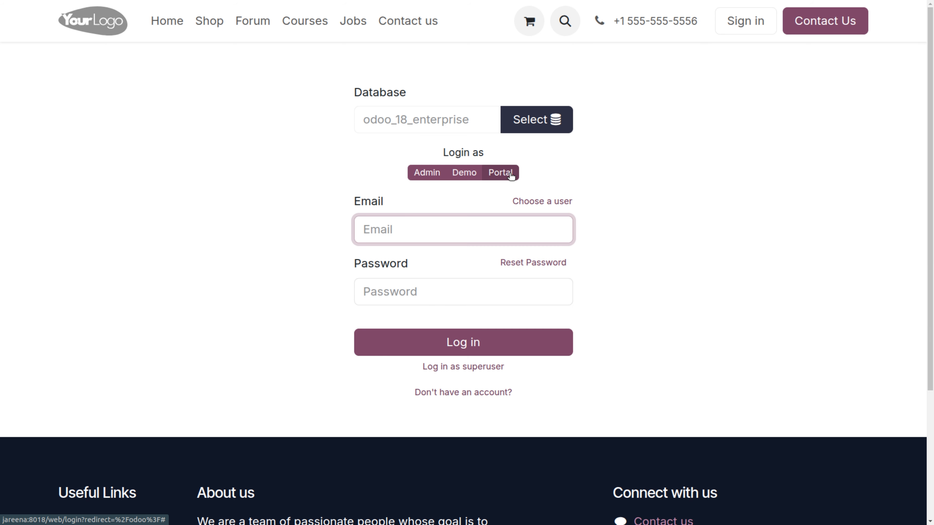
click(510, 175)
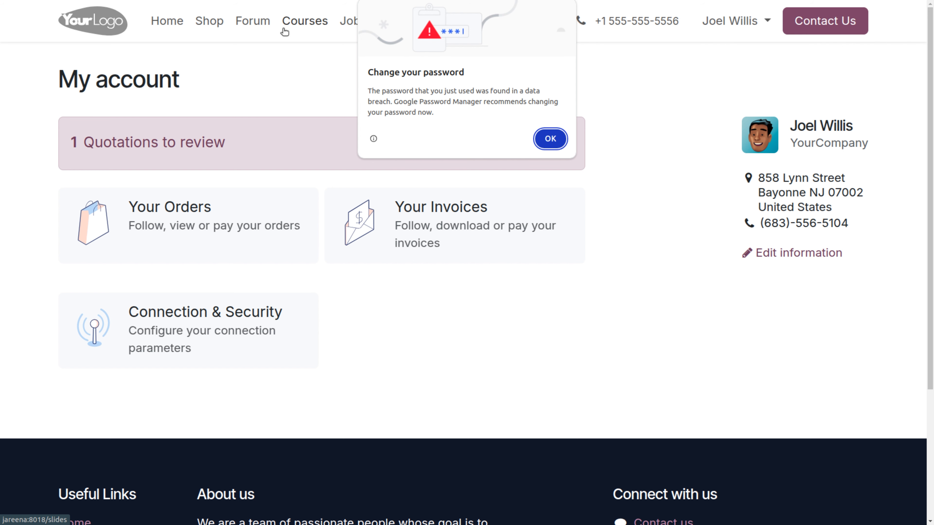
click(253, 23)
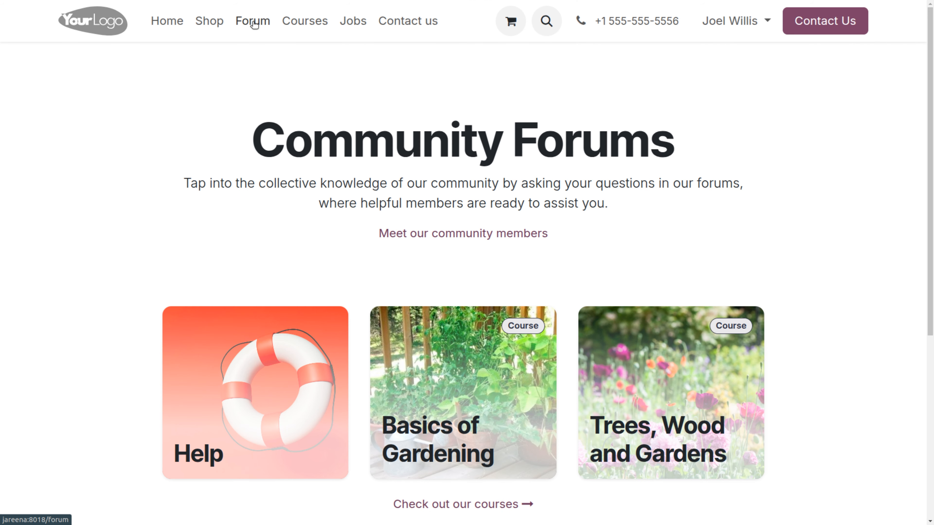
click(273, 323)
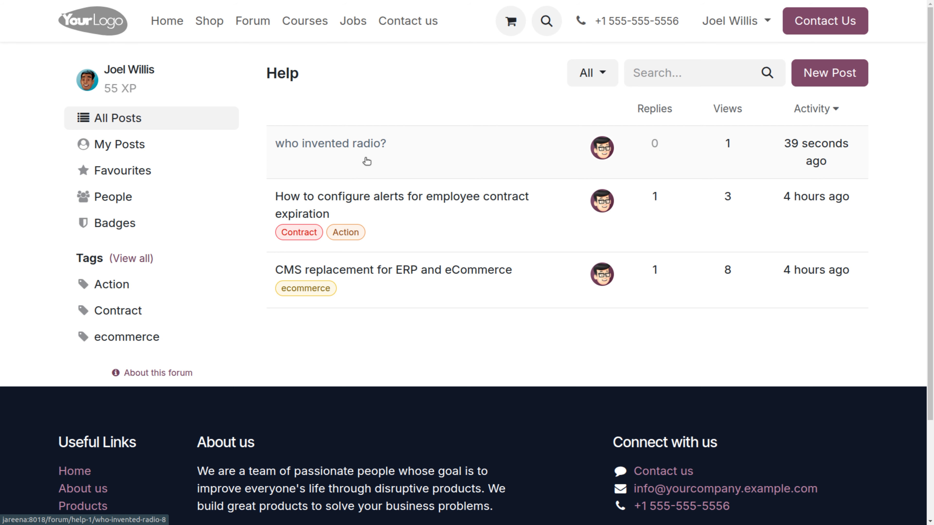
click(366, 160)
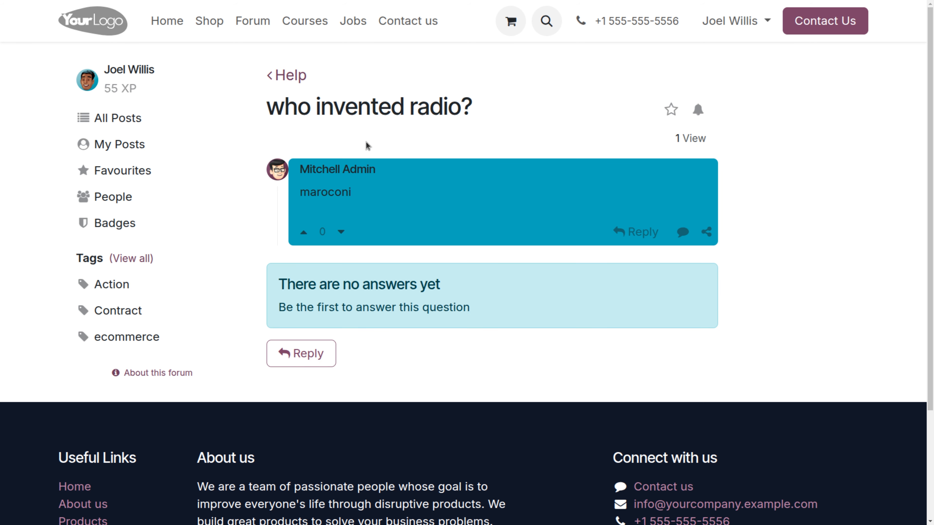
Post "marconi" as an answer to the question and try to upvote and accept that answer
click(300, 354)
text(ma)
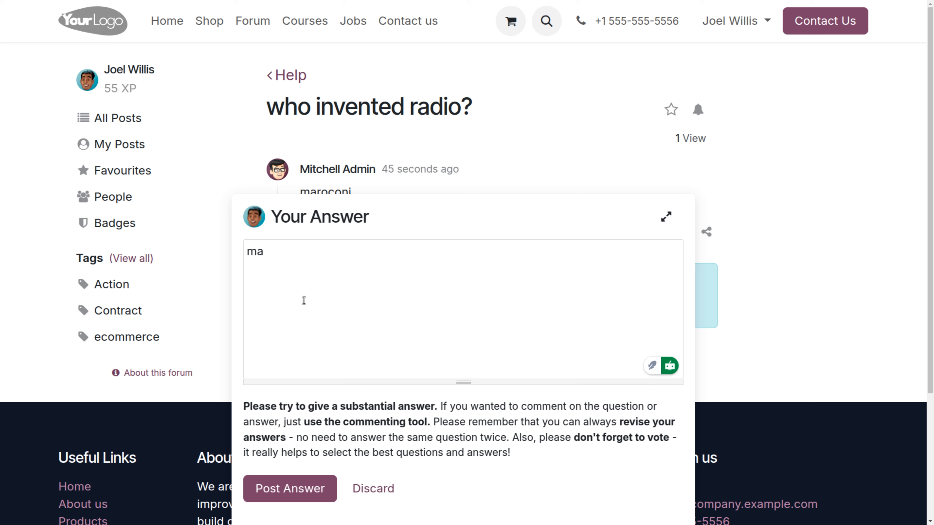
text(rc)
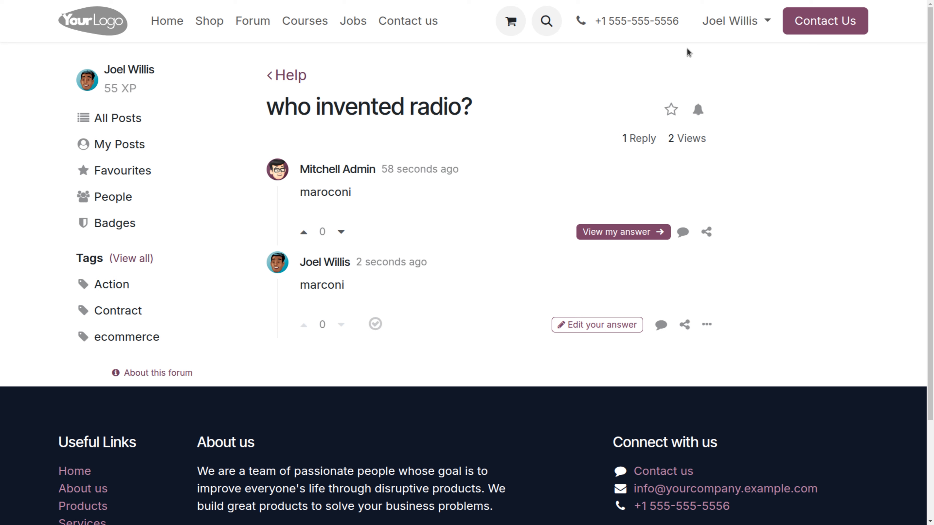
click(309, 322)
click(375, 322)
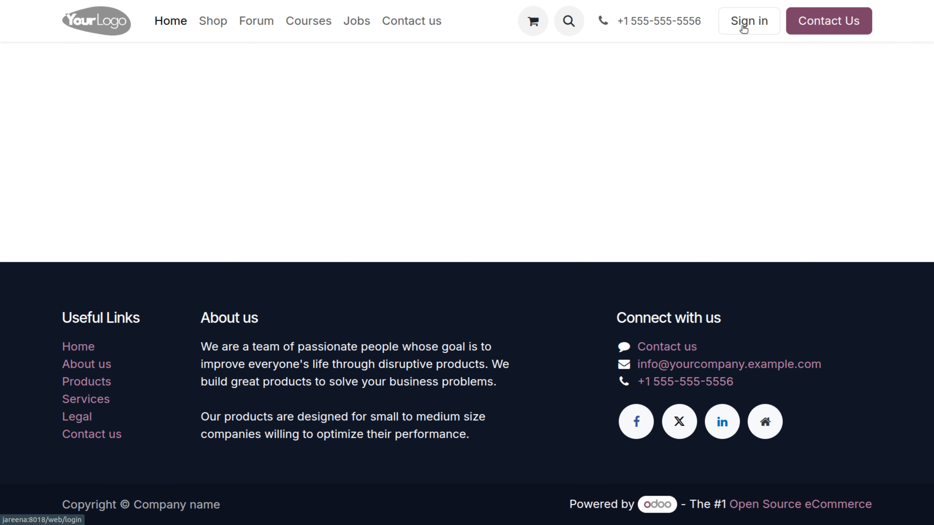
Log in with the Demo account, dismiss the saved-password warning and open the eLearning app
click(742, 28)
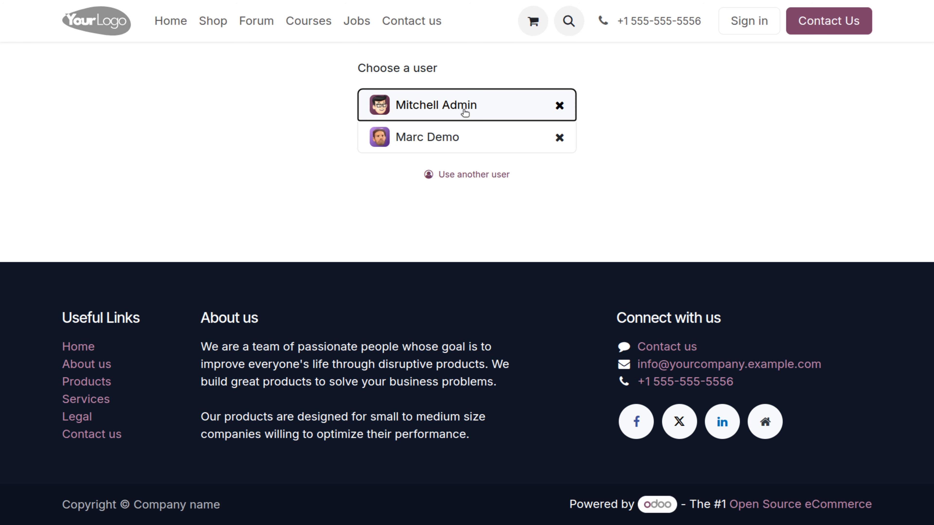
click(466, 172)
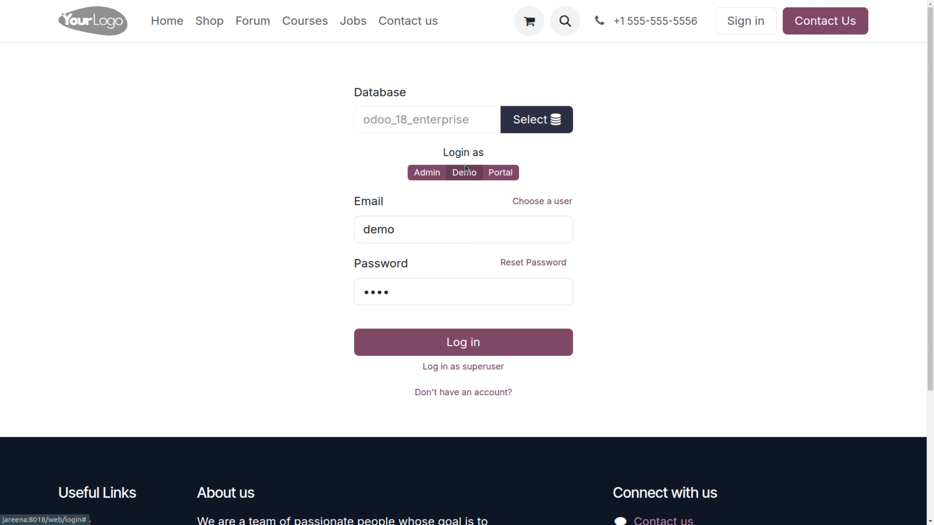
click(465, 171)
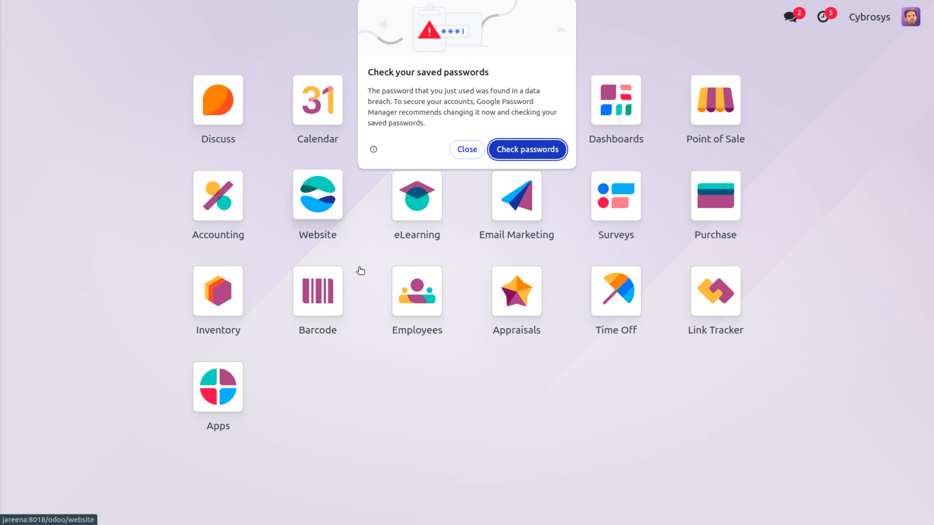
click(466, 153)
text(el)
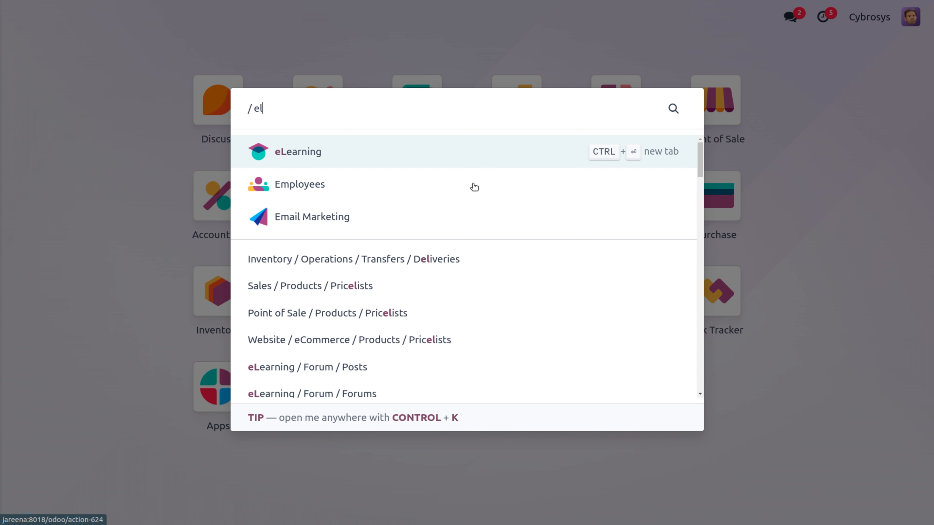
key(Return)
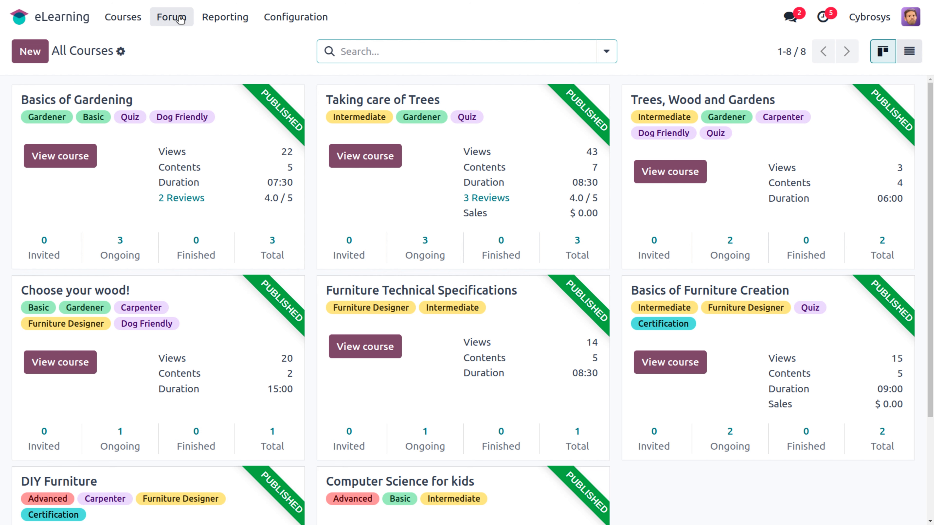
In the Help forum's "who invented radio?" question on the website, upvote the "marconi" answer and mark it as the best answer
click(180, 20)
click(225, 45)
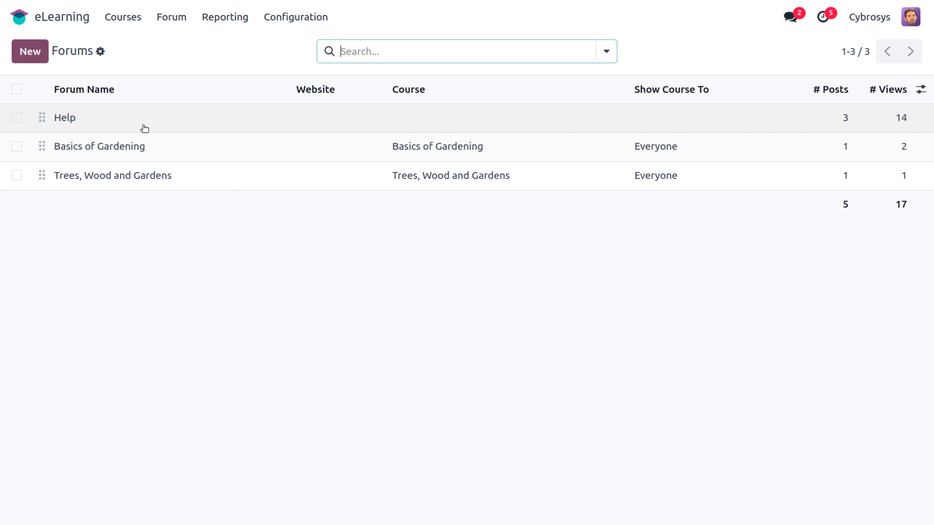
click(144, 127)
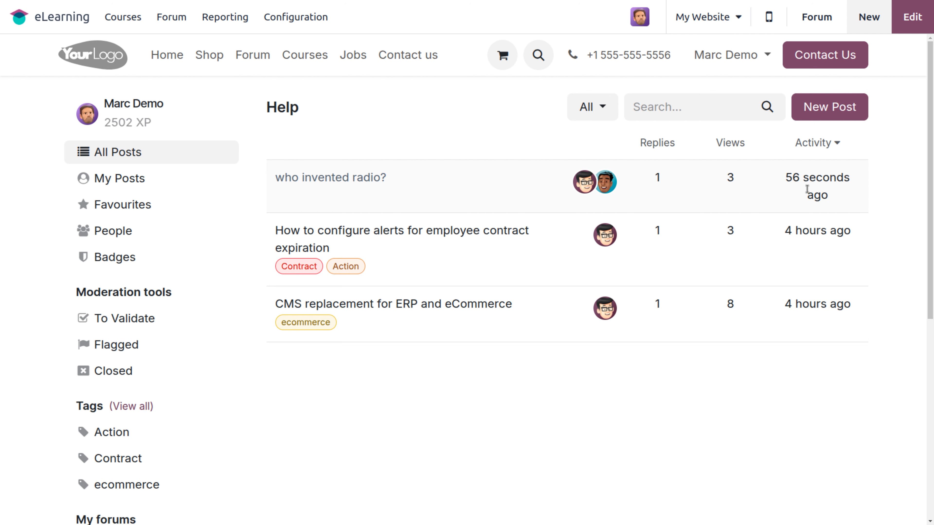
click(664, 192)
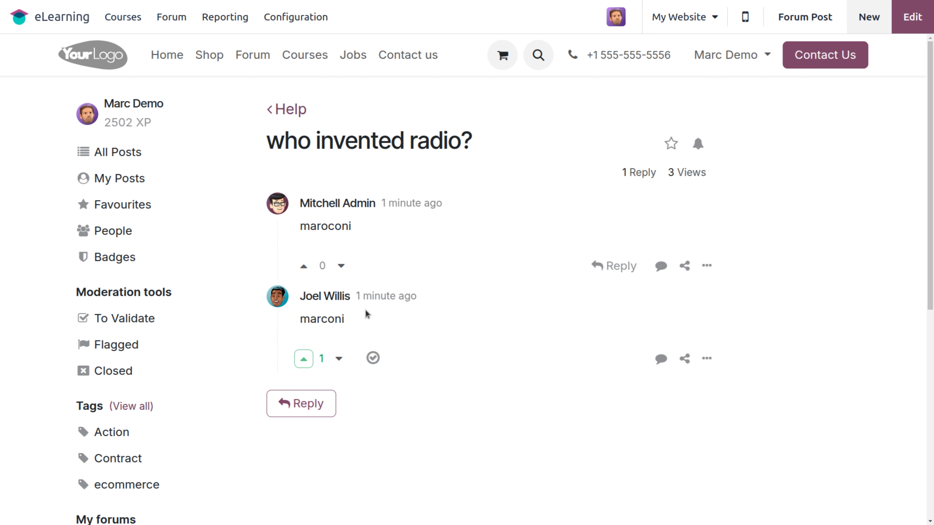
click(373, 358)
Convert the "marconi" answer to a comment, and convert that comment back to an answer
click(708, 376)
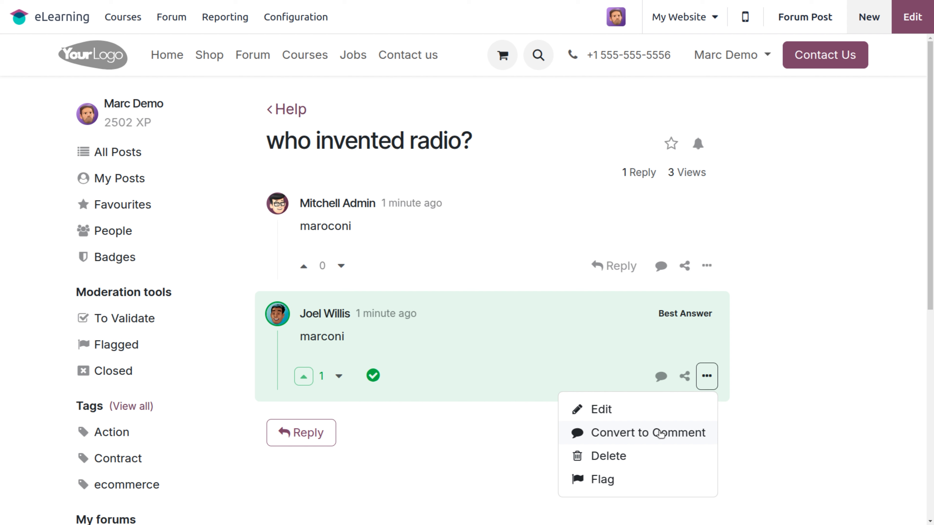
click(661, 433)
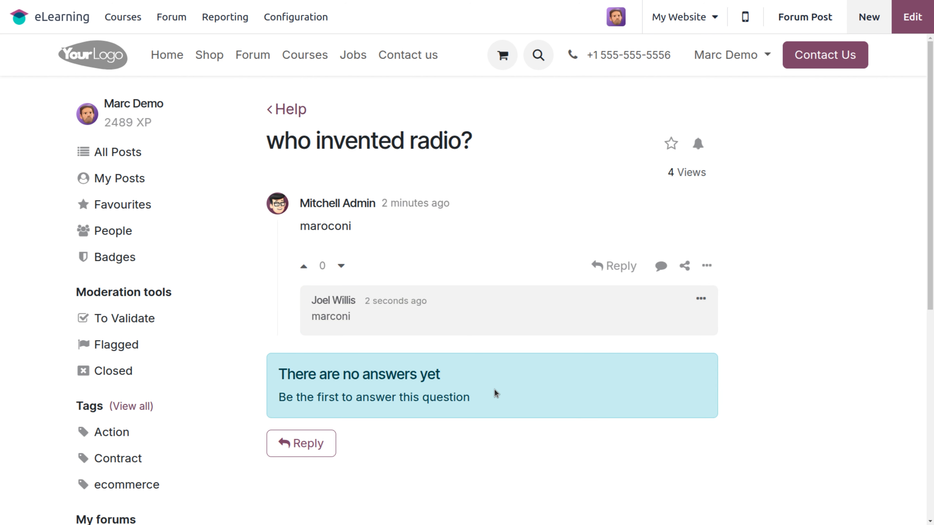
click(701, 299)
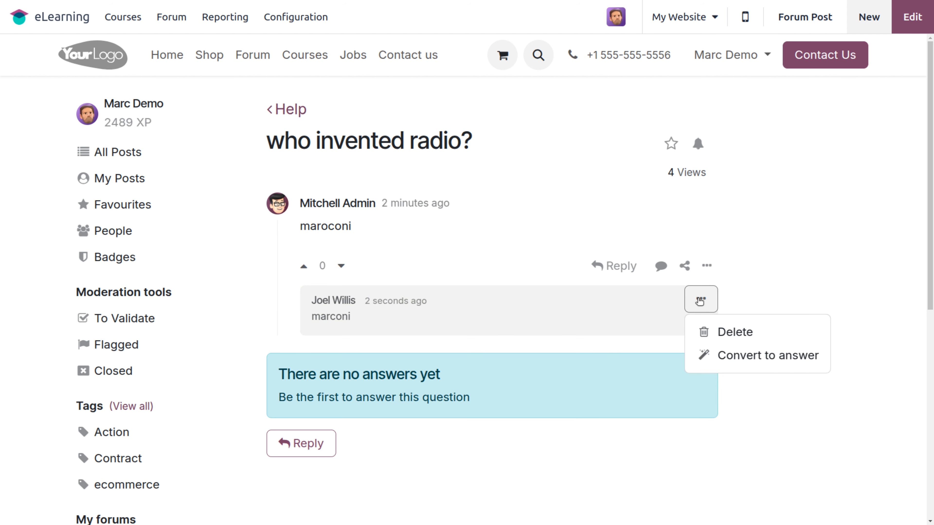
click(723, 355)
View the eLearning Courses report in list and pivot form, and open the Contents report
click(226, 18)
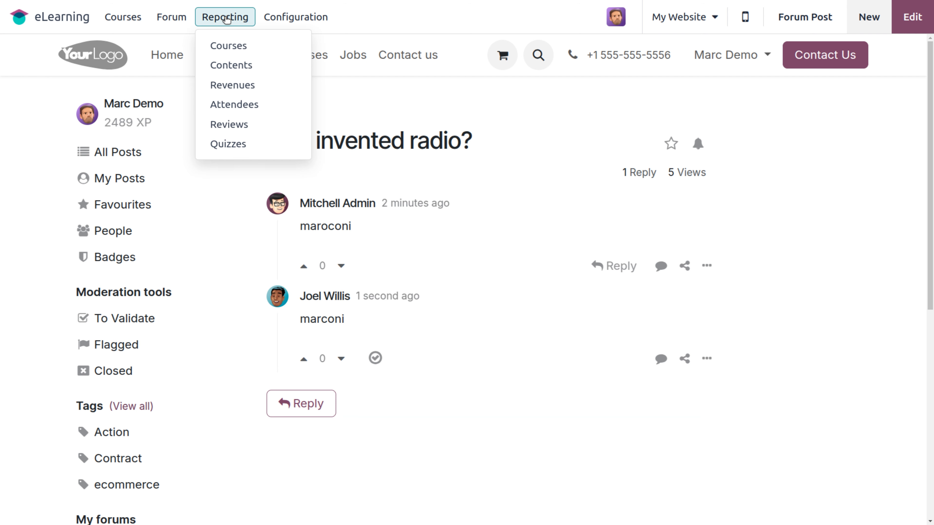
click(229, 45)
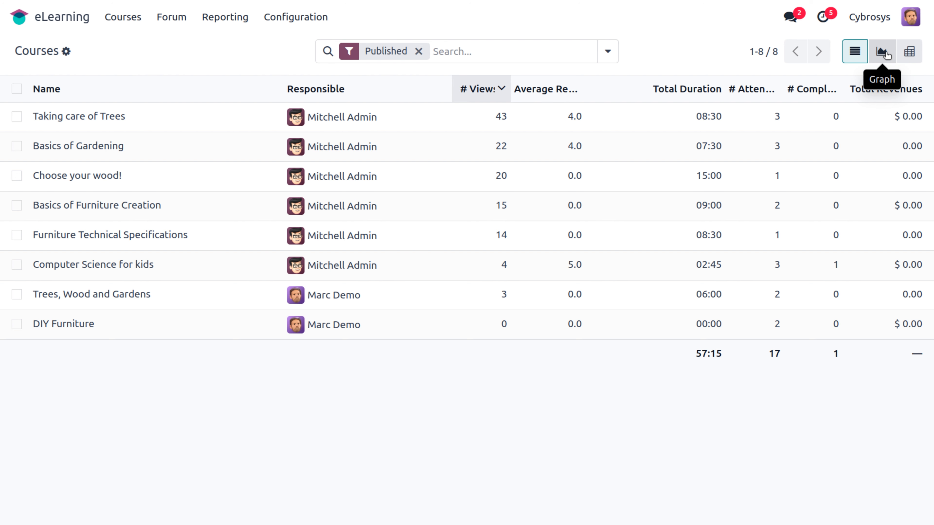
click(225, 17)
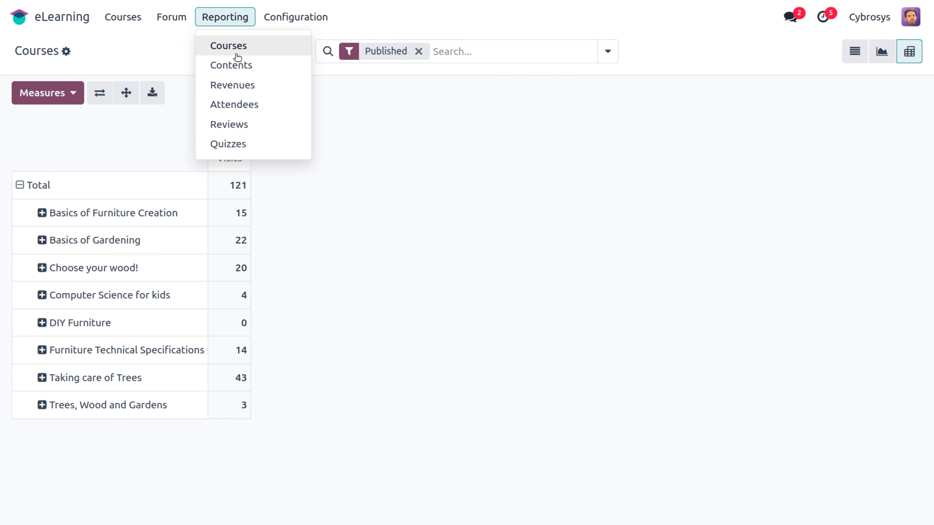
click(235, 65)
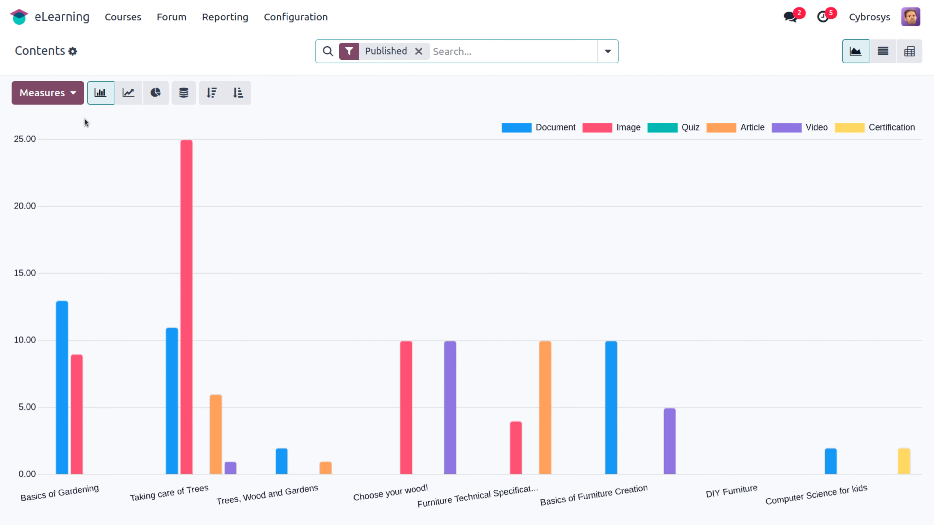
Examine the measures available for the Contents report graph and switch it to a pie chart
click(61, 95)
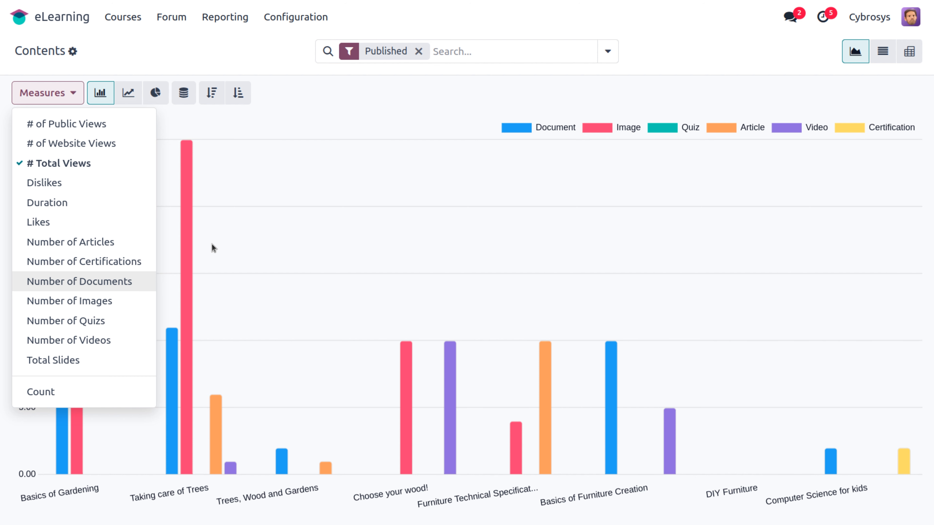
click(434, 117)
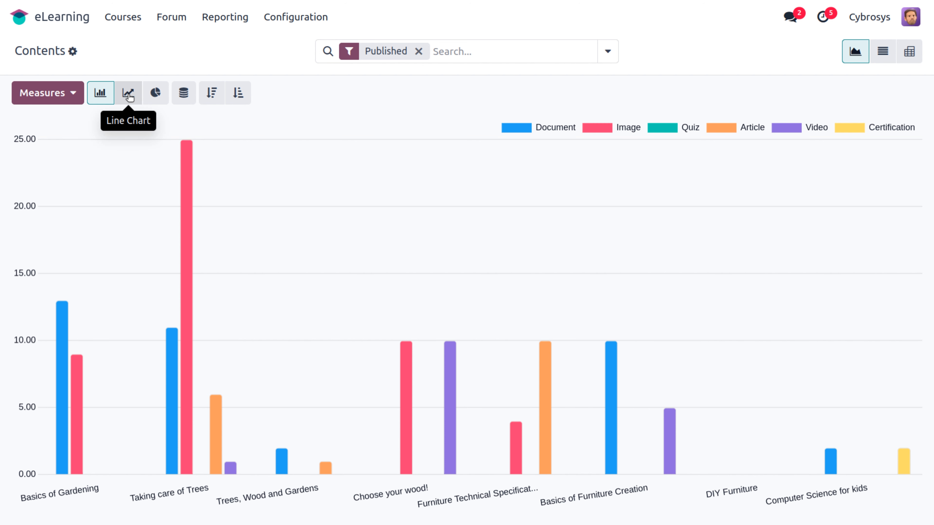
click(156, 94)
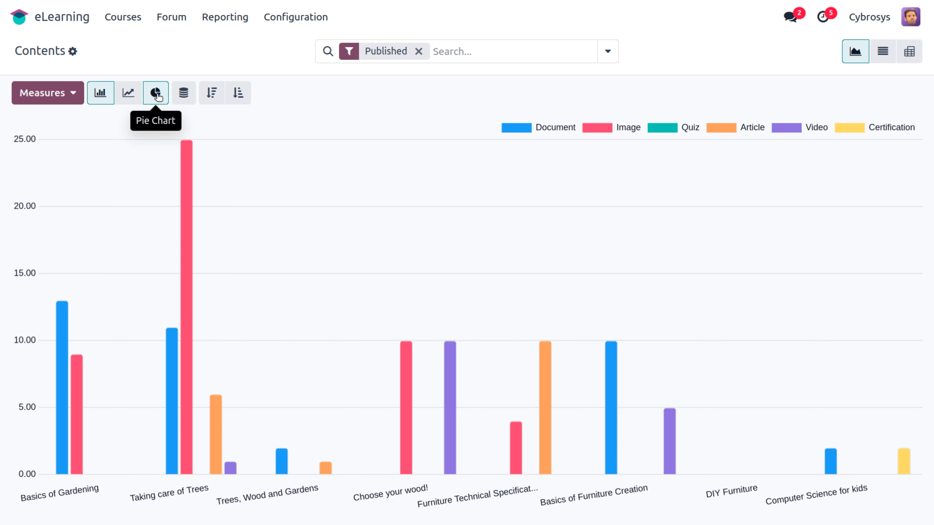
View the eLearning Revenues report and the Attendees report grouped by status
click(225, 17)
click(227, 63)
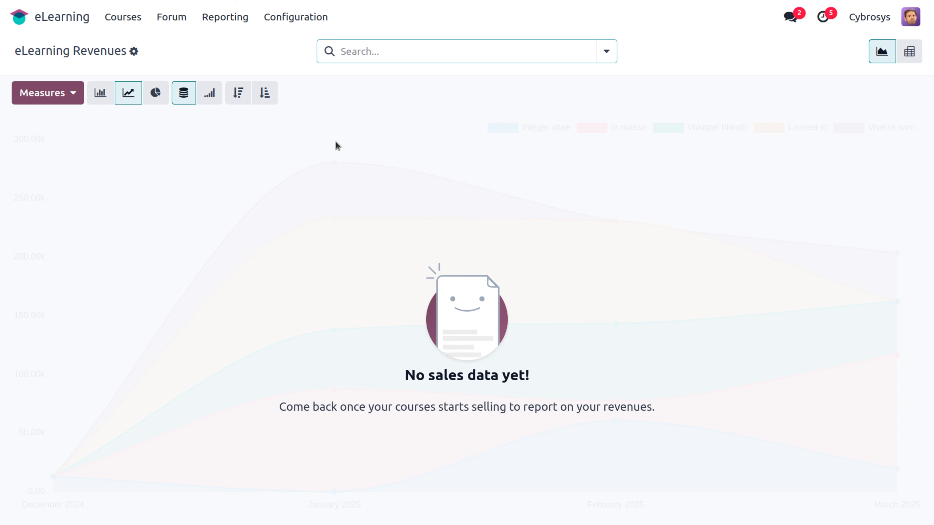
click(240, 22)
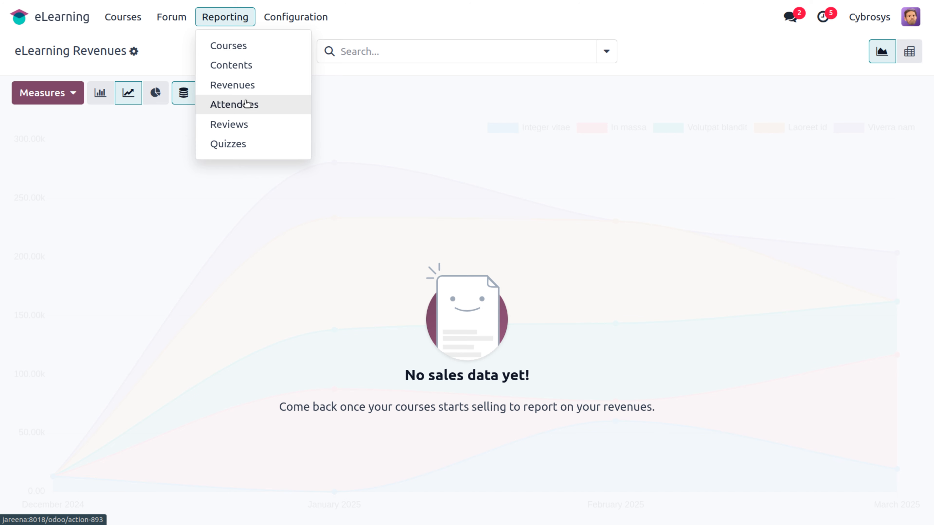
click(246, 104)
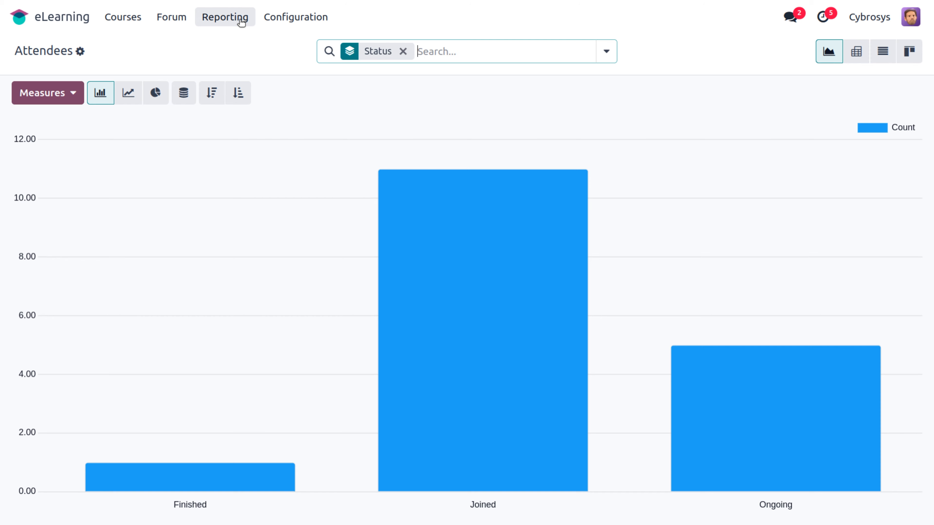
View the course Reviews report and the Quizzes report with attempts per question
click(241, 22)
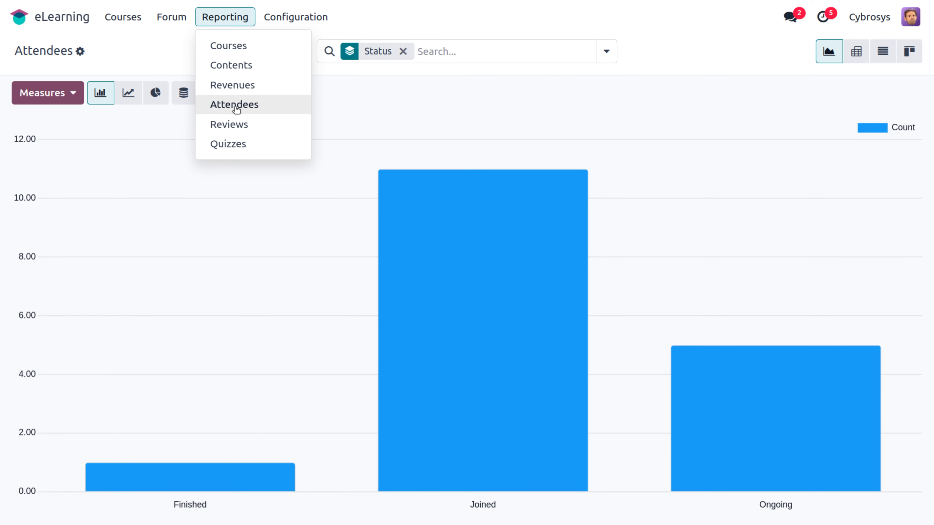
click(237, 124)
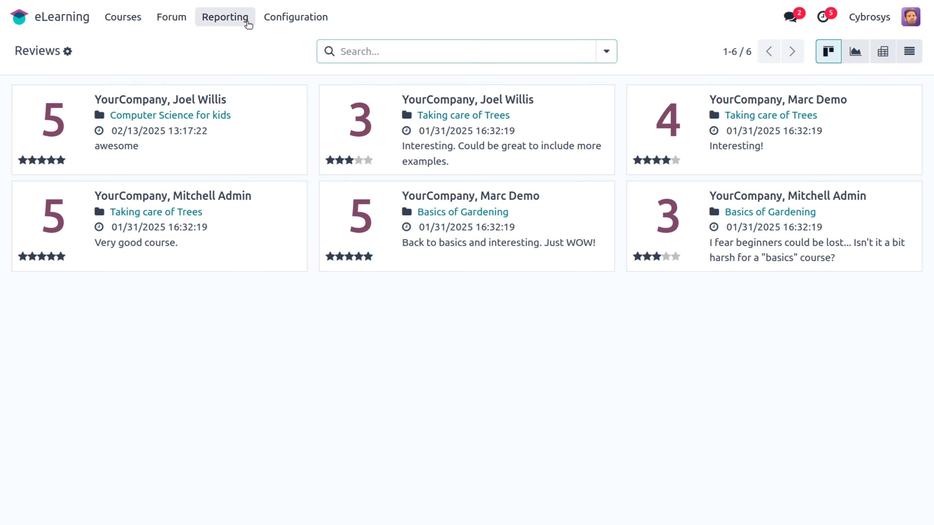
click(223, 15)
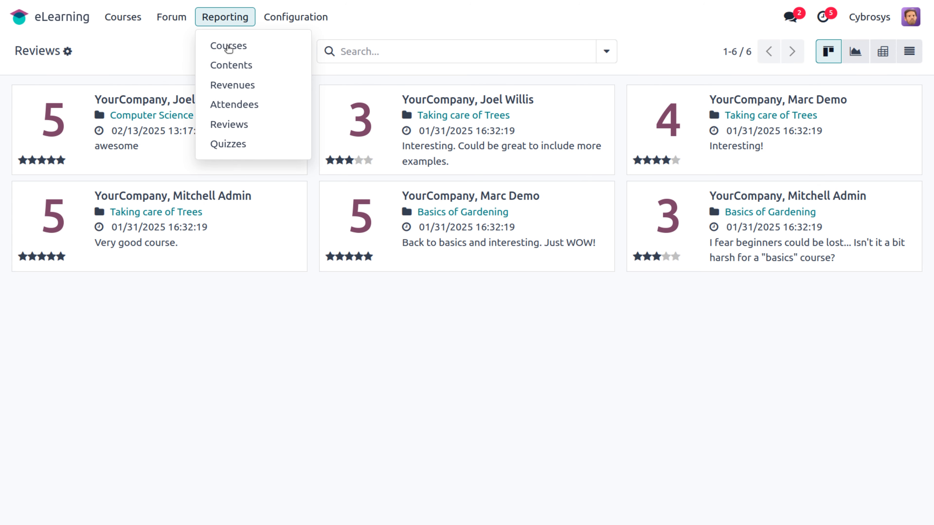
click(228, 144)
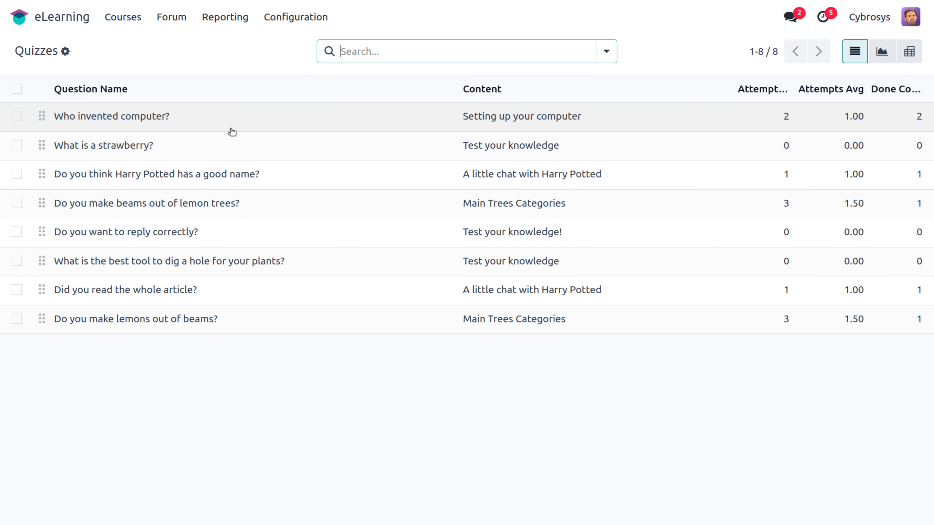